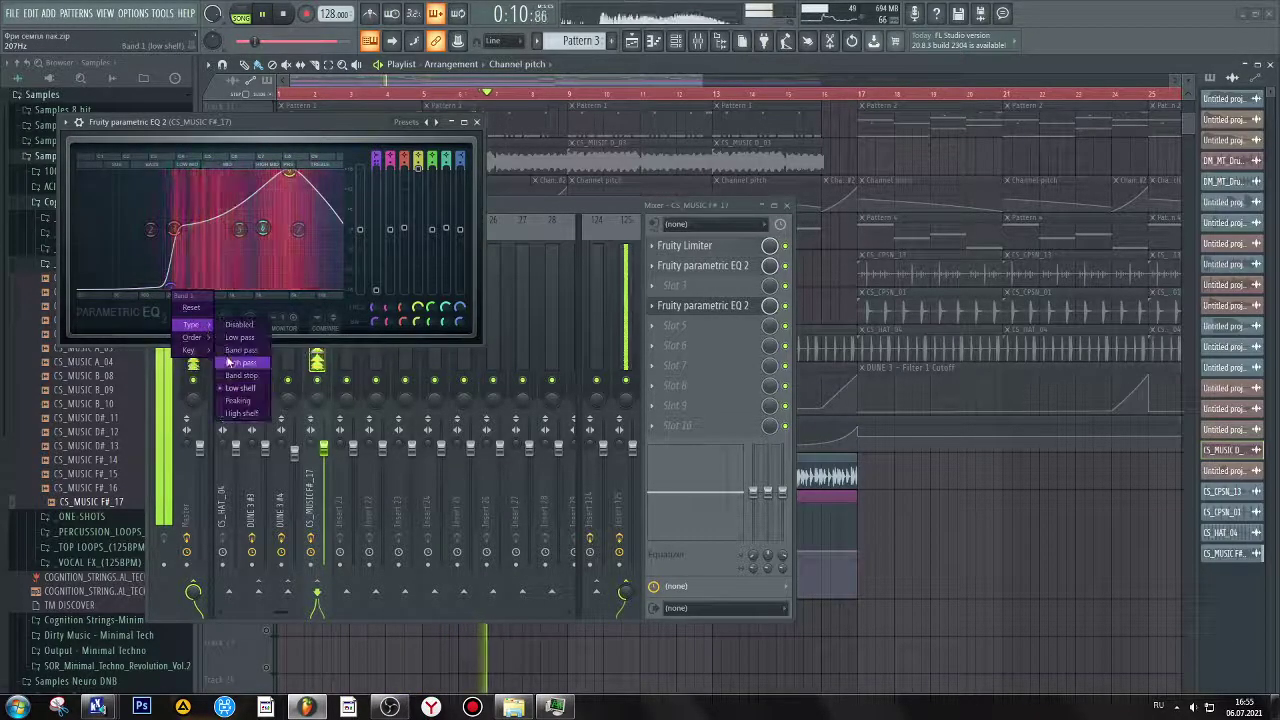
# Step: Set band 1 of the CS_MUSIC F#_17 parametric EQ to high pass and close the EQ
pyautogui.click(232, 362)
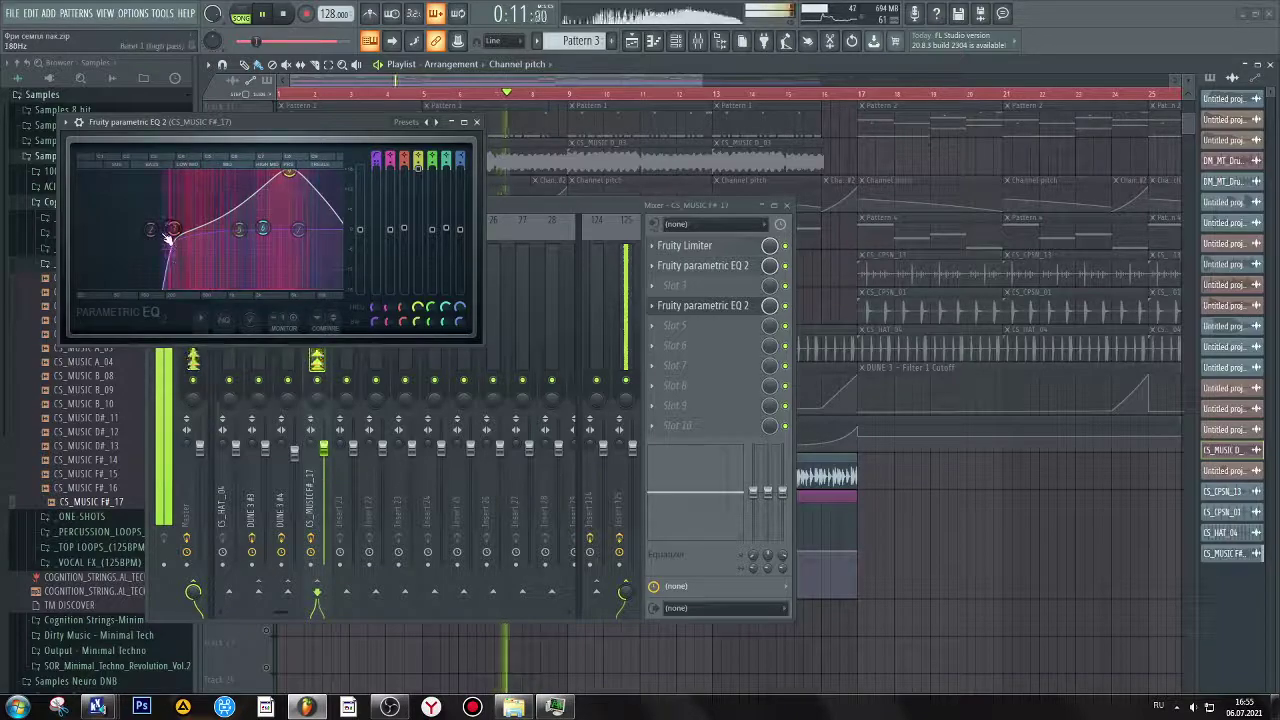
pyautogui.click(476, 121)
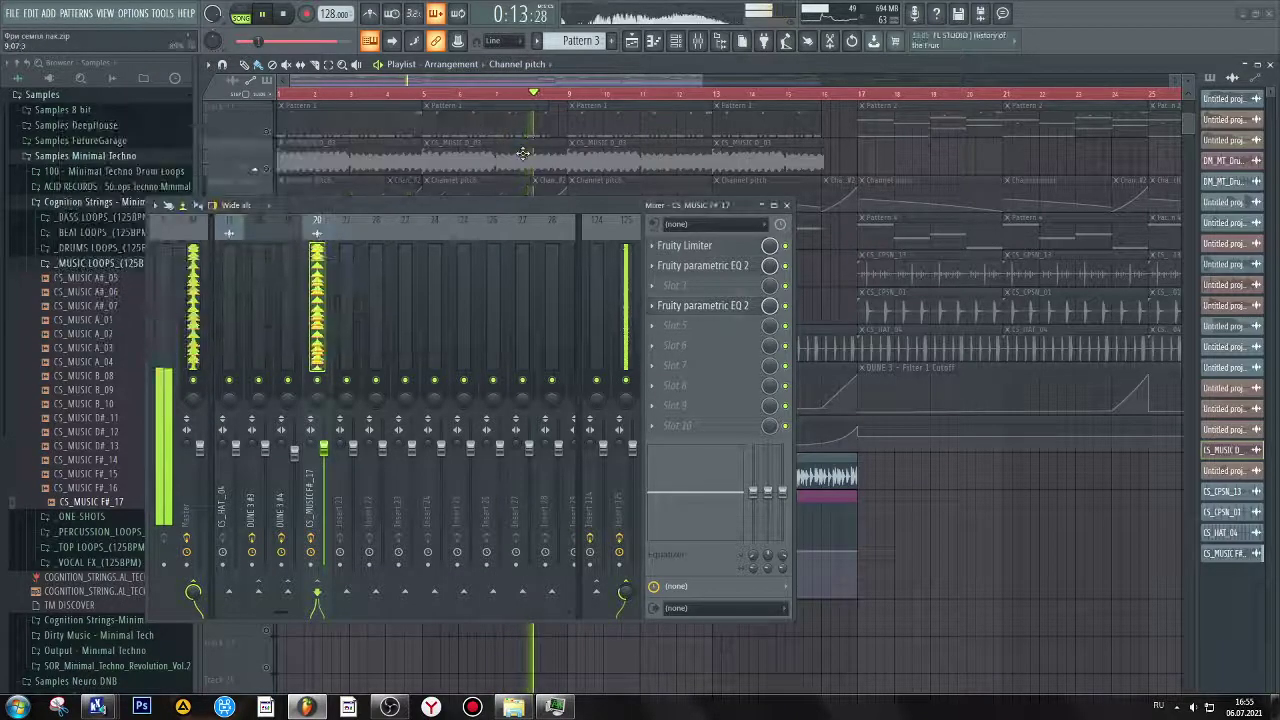
# Step: Load the Fruity Squeeze distortion into slot 3 of the CS_MUSIC F#_17 mixer track
pyautogui.click(705, 287)
pyautogui.moveTo(849, 340)
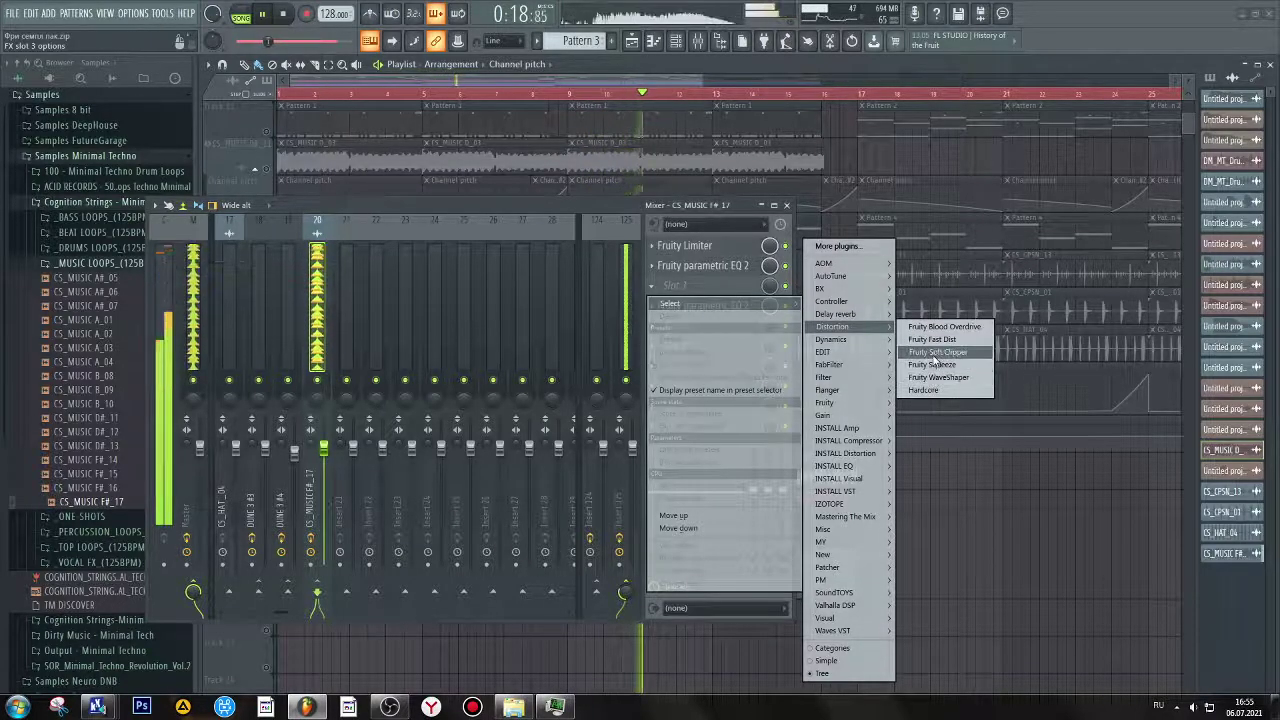
pyautogui.click(932, 364)
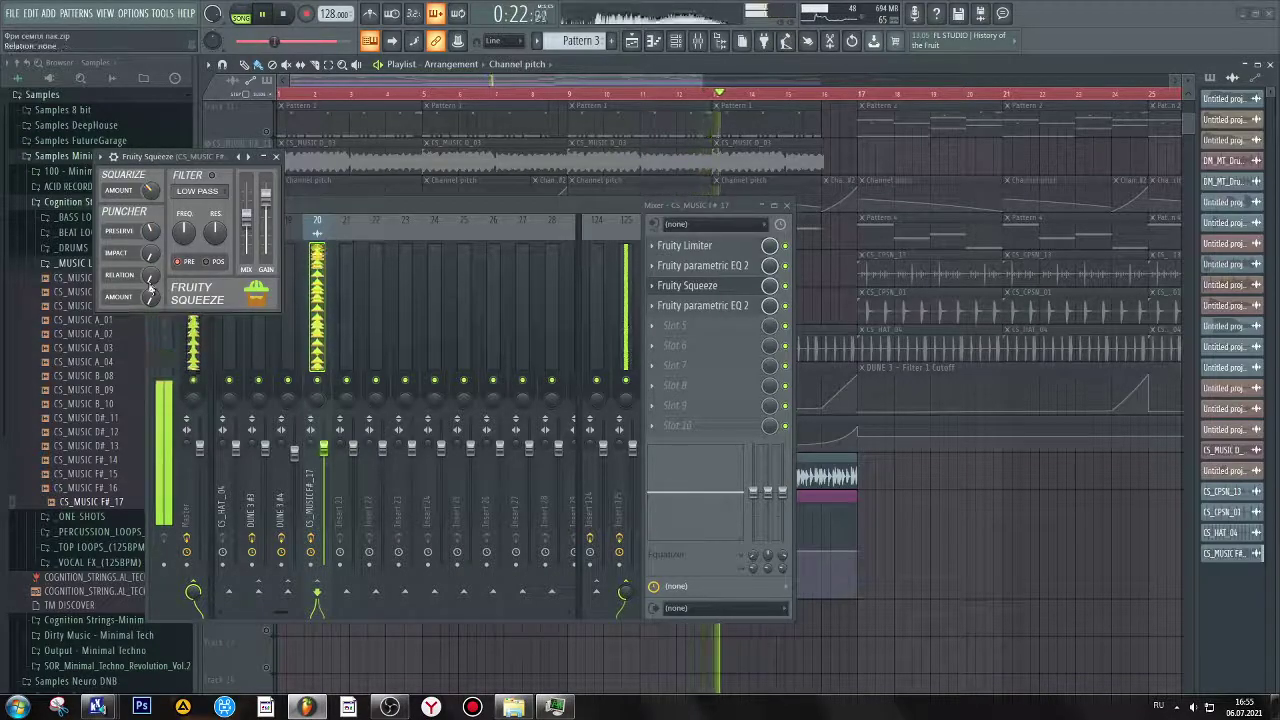
# Step: Adjust Fruity Squeeze's relation, impact and preserve during playback, with its low-pass filter enabled in post position
pyautogui.moveTo(150, 278); pyautogui.dragTo(150, 262)
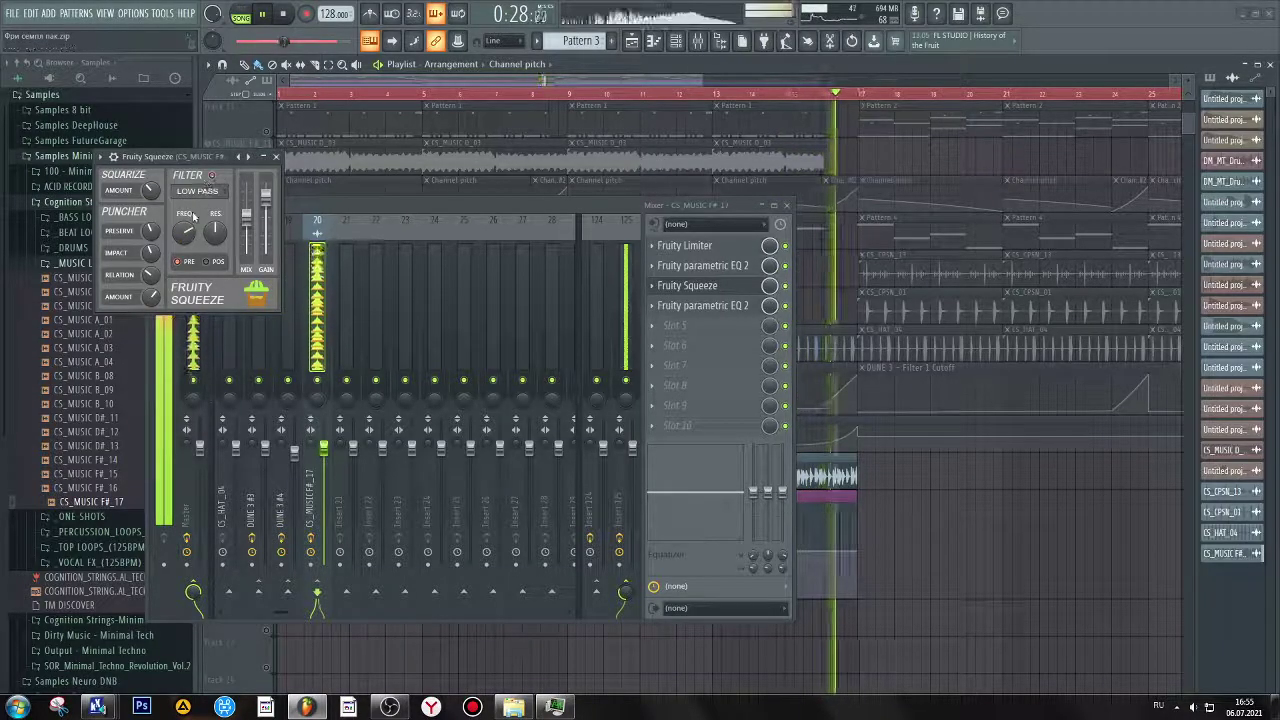
pyautogui.press('space')
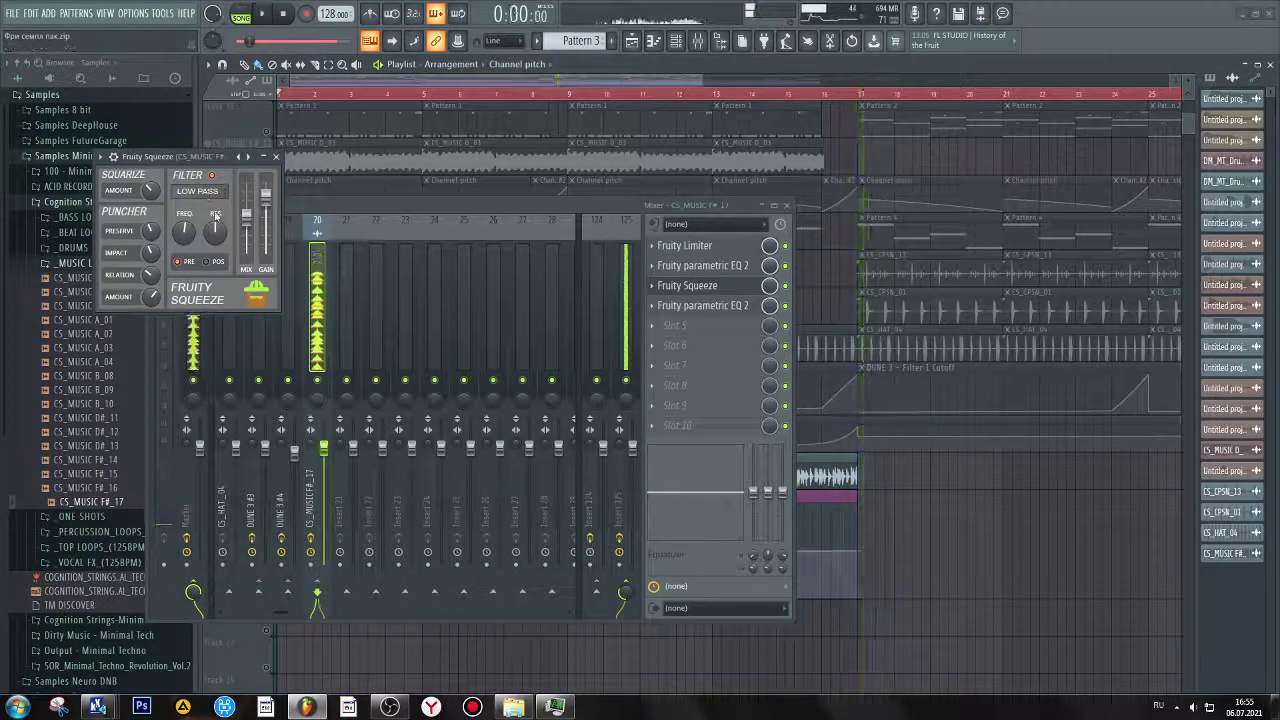
pyautogui.press('space')
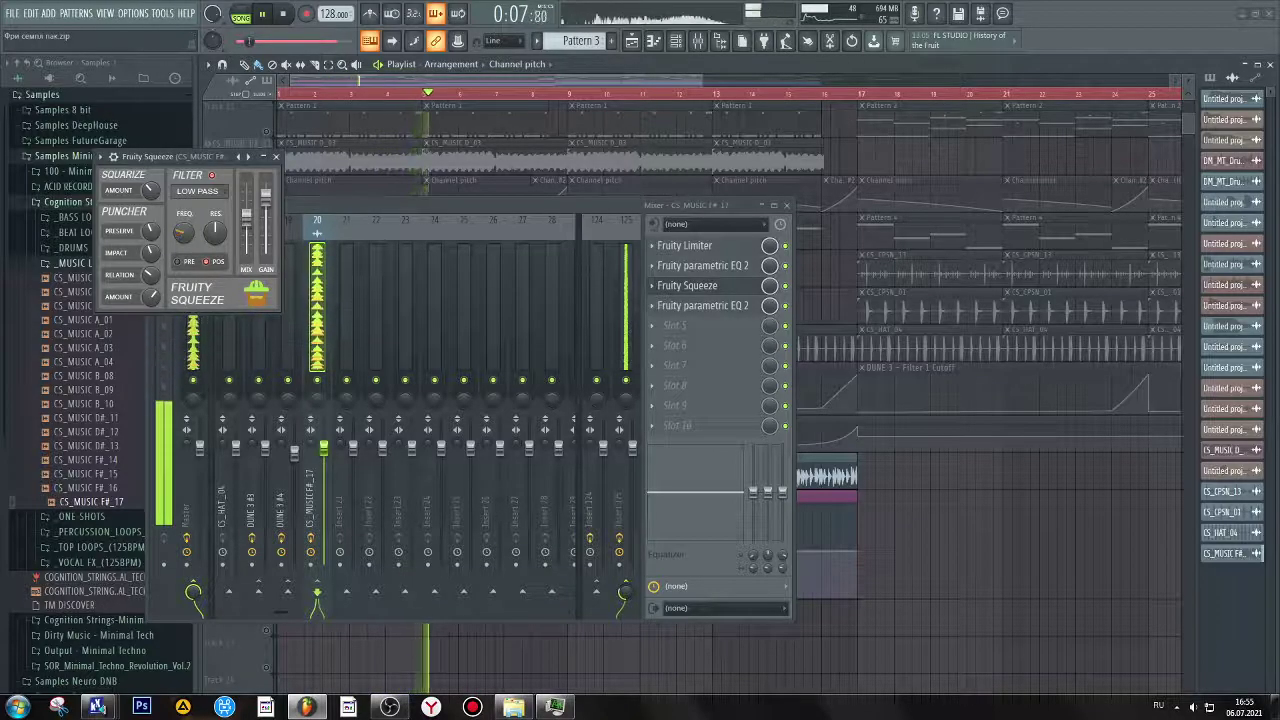
pyautogui.moveTo(152, 253); pyautogui.dragTo(152, 228)
pyautogui.moveTo(151, 231); pyautogui.dragTo(151, 196)
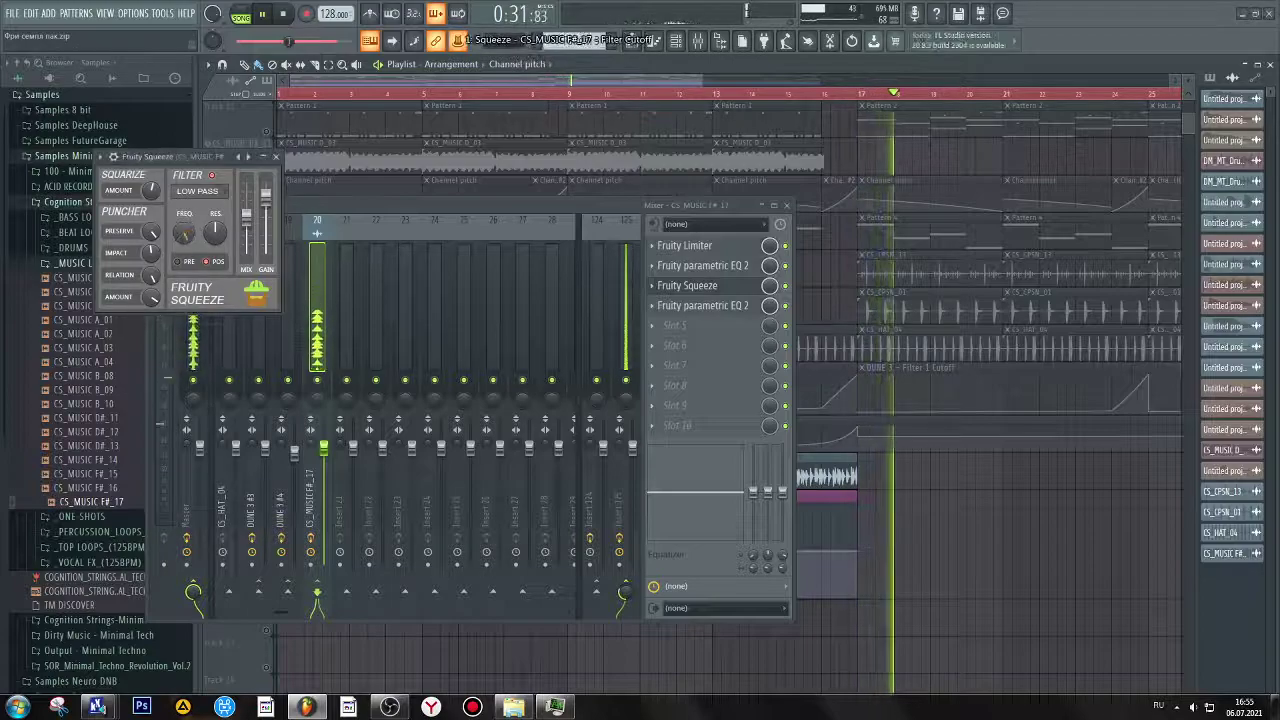
# Step: Create an automation clip for Fruity Squeeze's filter cutoff, then close the plugin and mixer and stop playback
pyautogui.rightClick(463, 44)
pyautogui.click(498, 118)
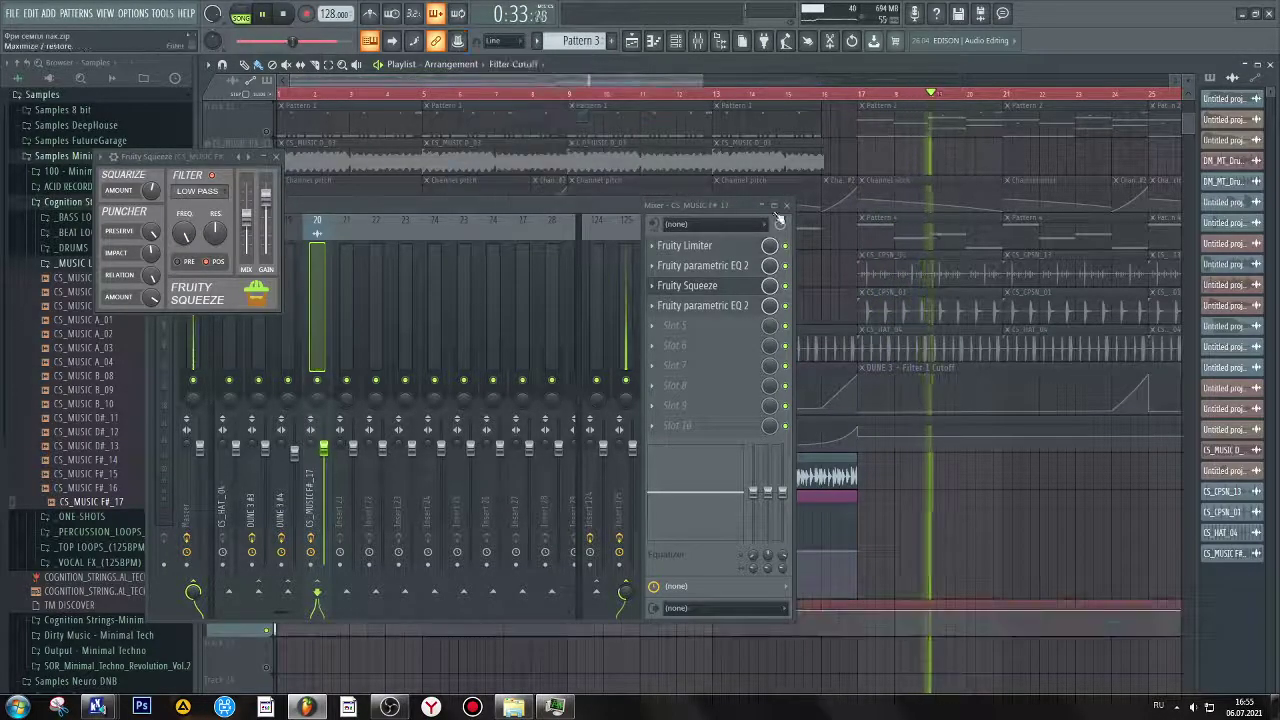
pyautogui.click(787, 206)
pyautogui.click(276, 157)
pyautogui.press('space')
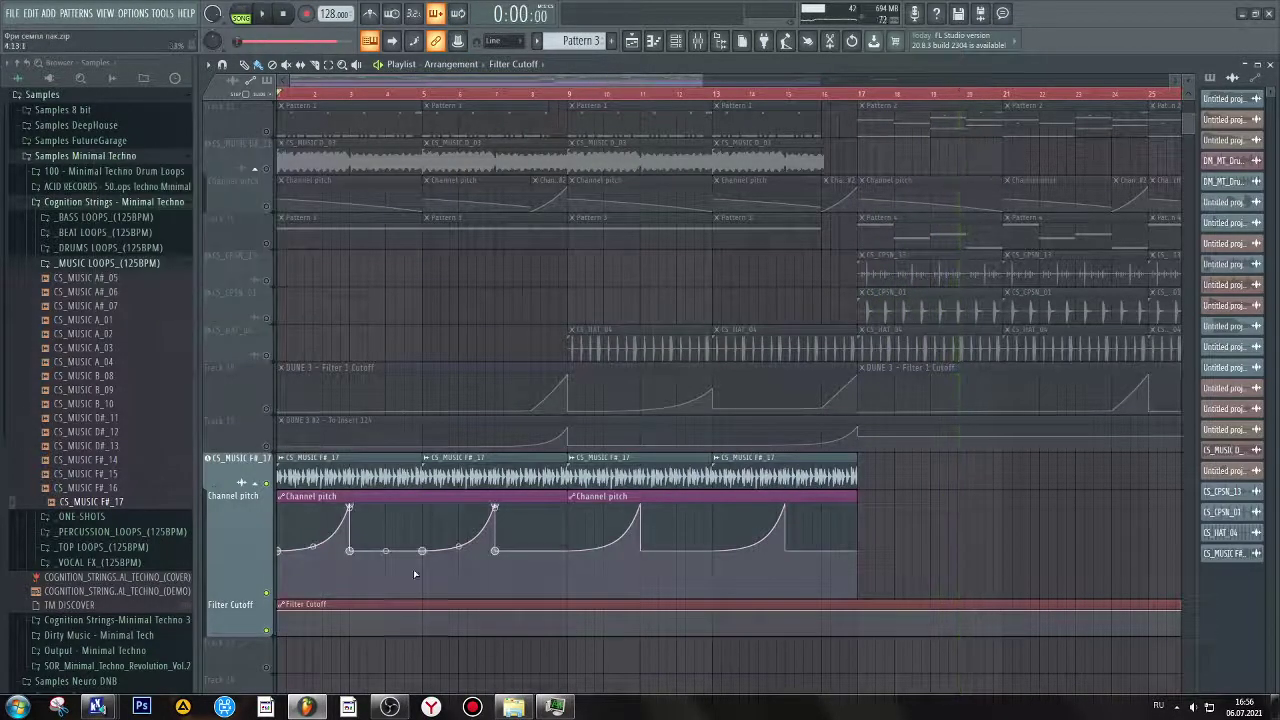
# Step: Shape the start of the Filter Cutoff automation so it begins low at bar 1 and curves up to bar 3
pyautogui.press('space')
pyautogui.moveTo(281, 611); pyautogui.dragTo(280, 628)
pyautogui.press('space')
pyautogui.rightClick(368, 625)
pyautogui.moveTo(369, 624); pyautogui.dragTo(350, 611)
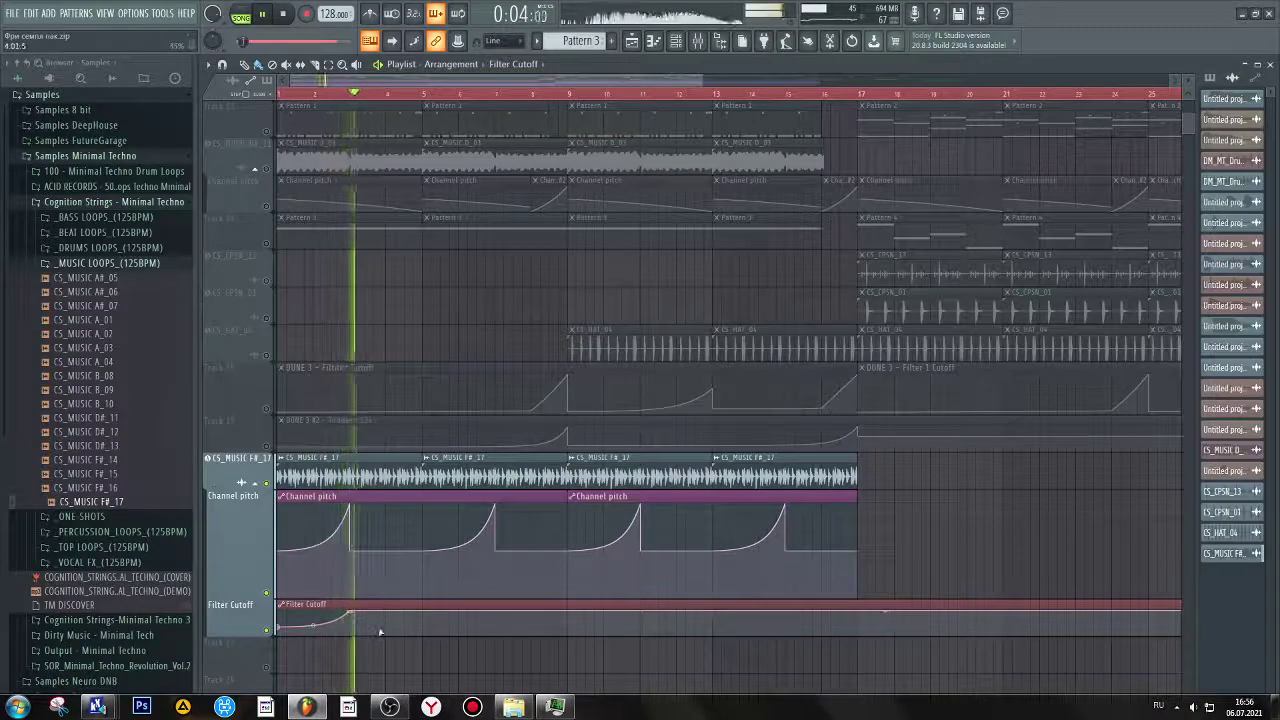
# Step: Repeat the low-to-high cutoff curve in the Filter Cutoff clip from bar 5 to 7 and from bar 9 to 11
pyautogui.moveTo(423, 613); pyautogui.dragTo(496, 610)
pyautogui.moveTo(422, 625); pyautogui.dragTo(425, 628)
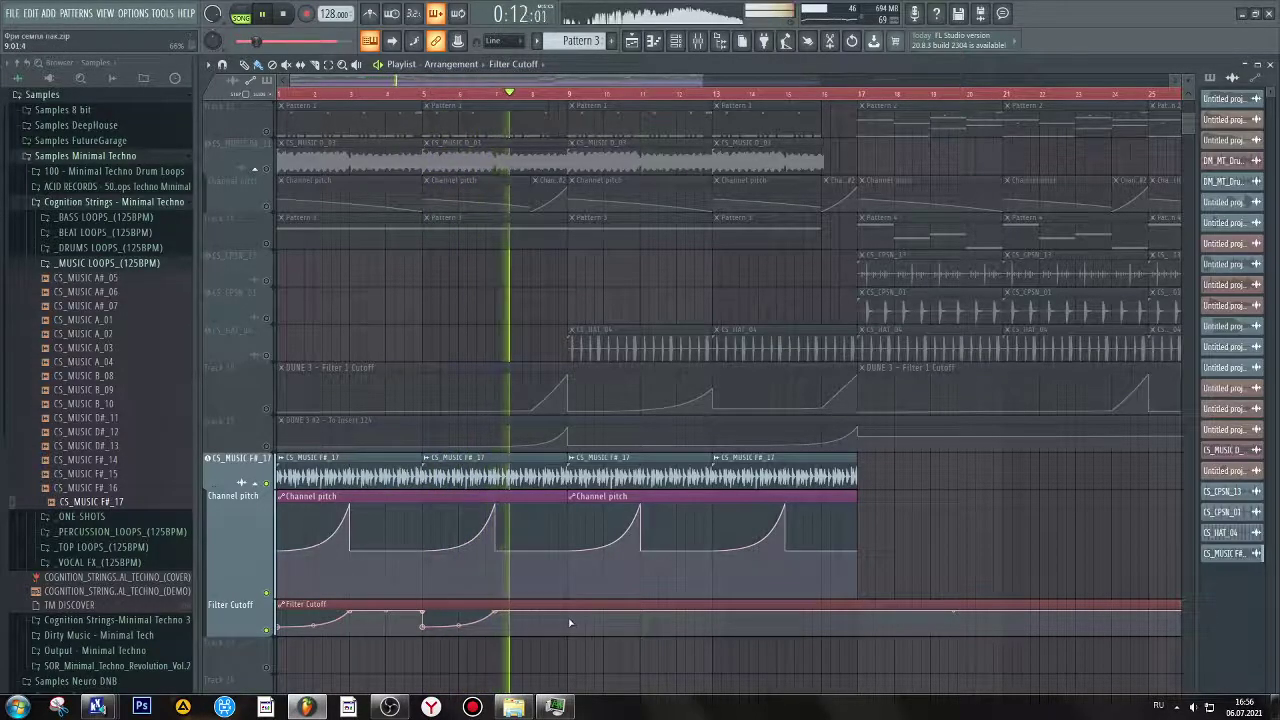
pyautogui.moveTo(573, 611); pyautogui.dragTo(641, 609)
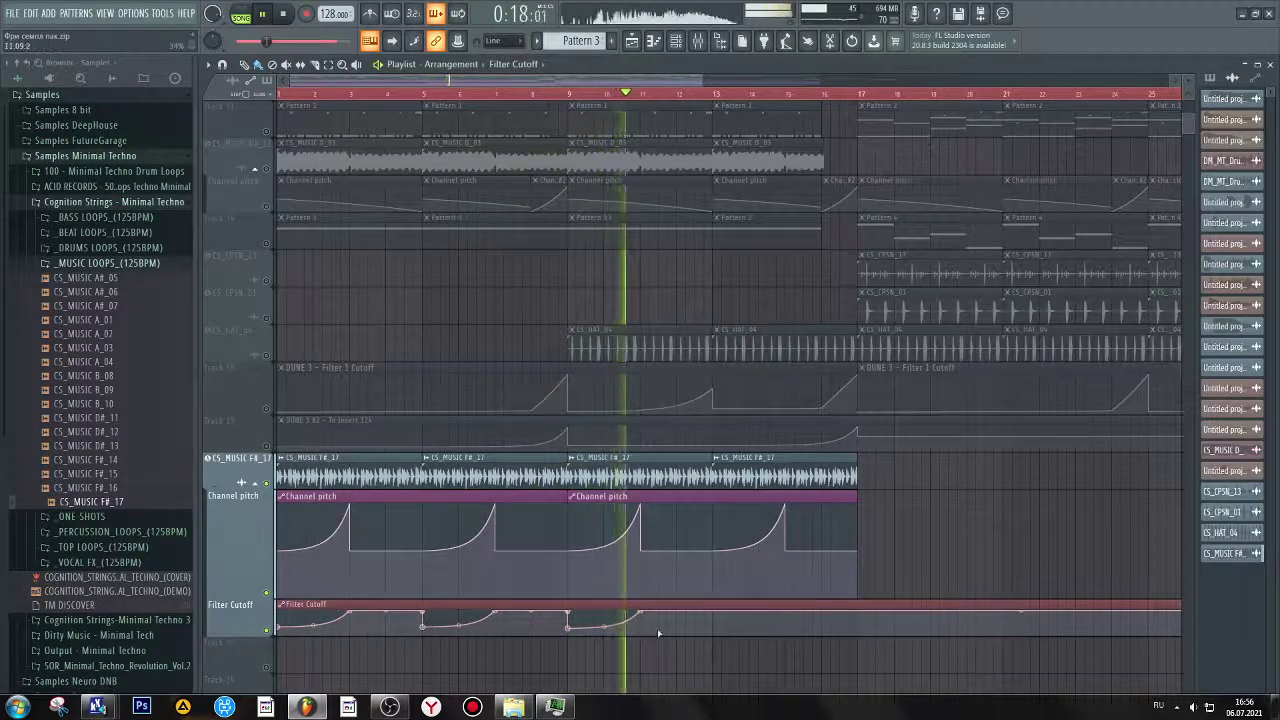
# Step: Curve the Filter Cutoff automation down to its minimum at bar 17, then slice the clip just past it and delete the remainder
pyautogui.moveTo(713, 623); pyautogui.dragTo(716, 607)
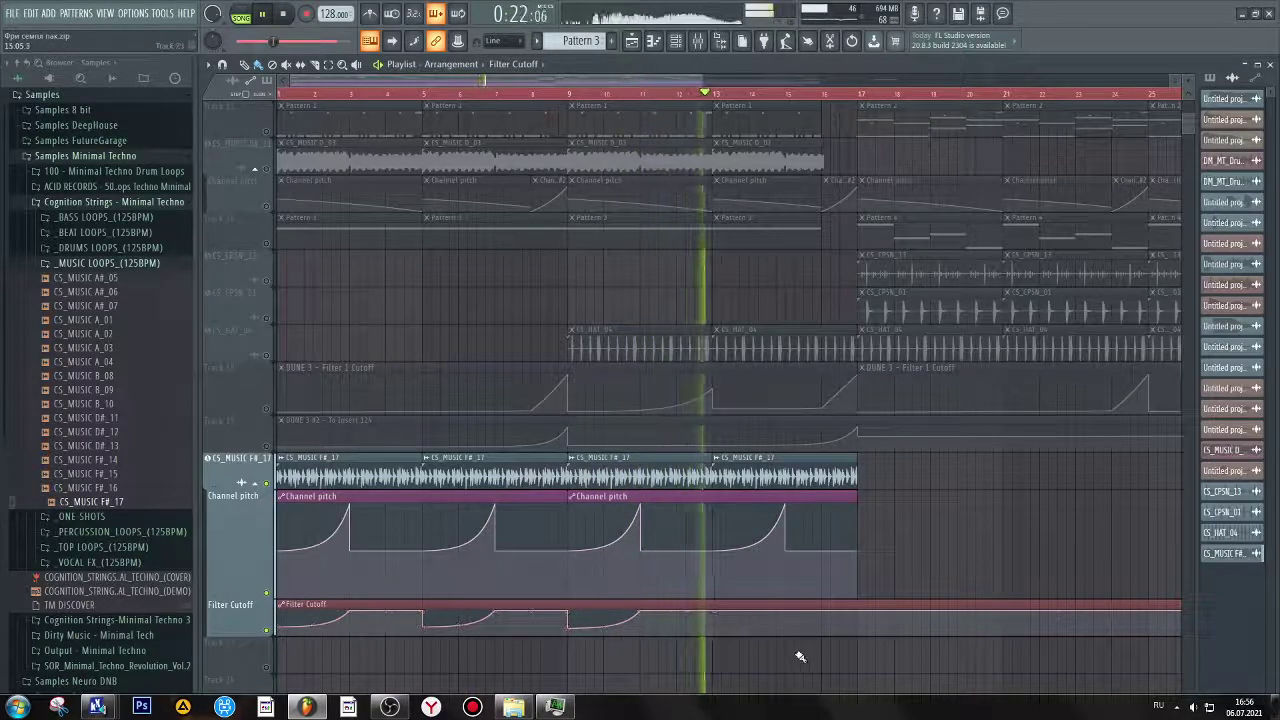
pyautogui.click(857, 632)
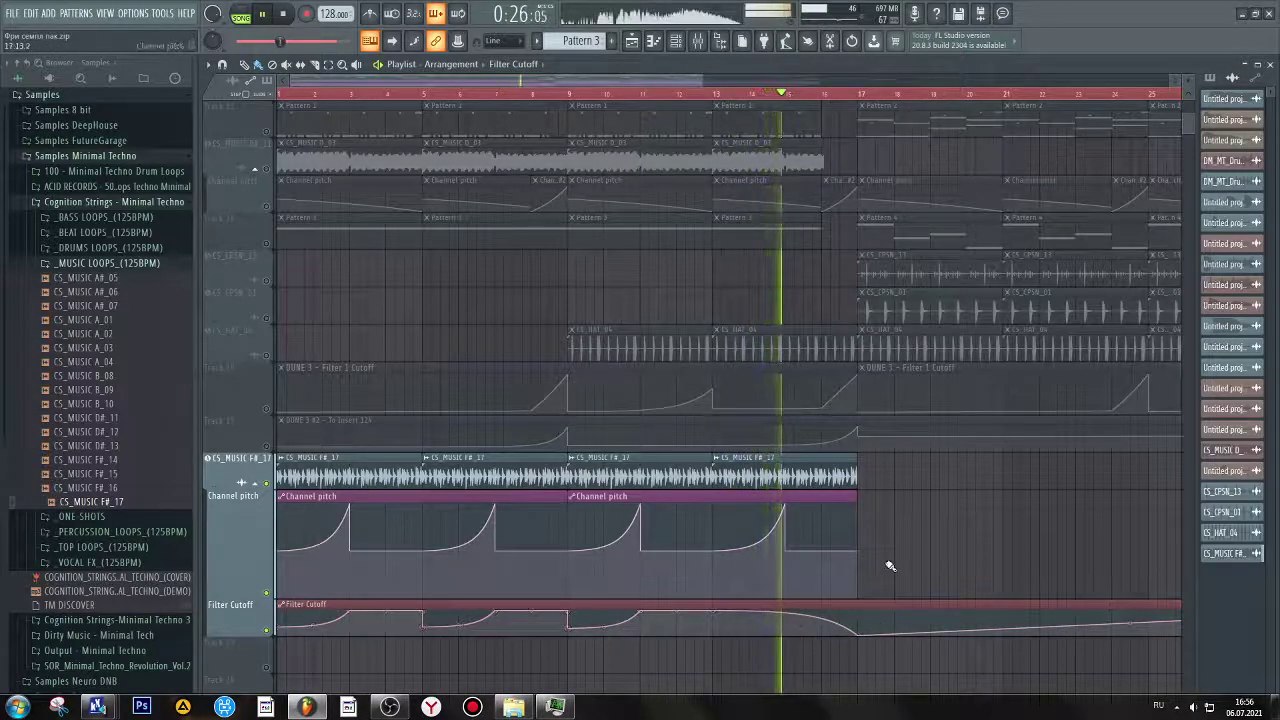
pyautogui.moveTo(885, 486); pyautogui.dragTo(886, 676)
pyautogui.rightClick(903, 600)
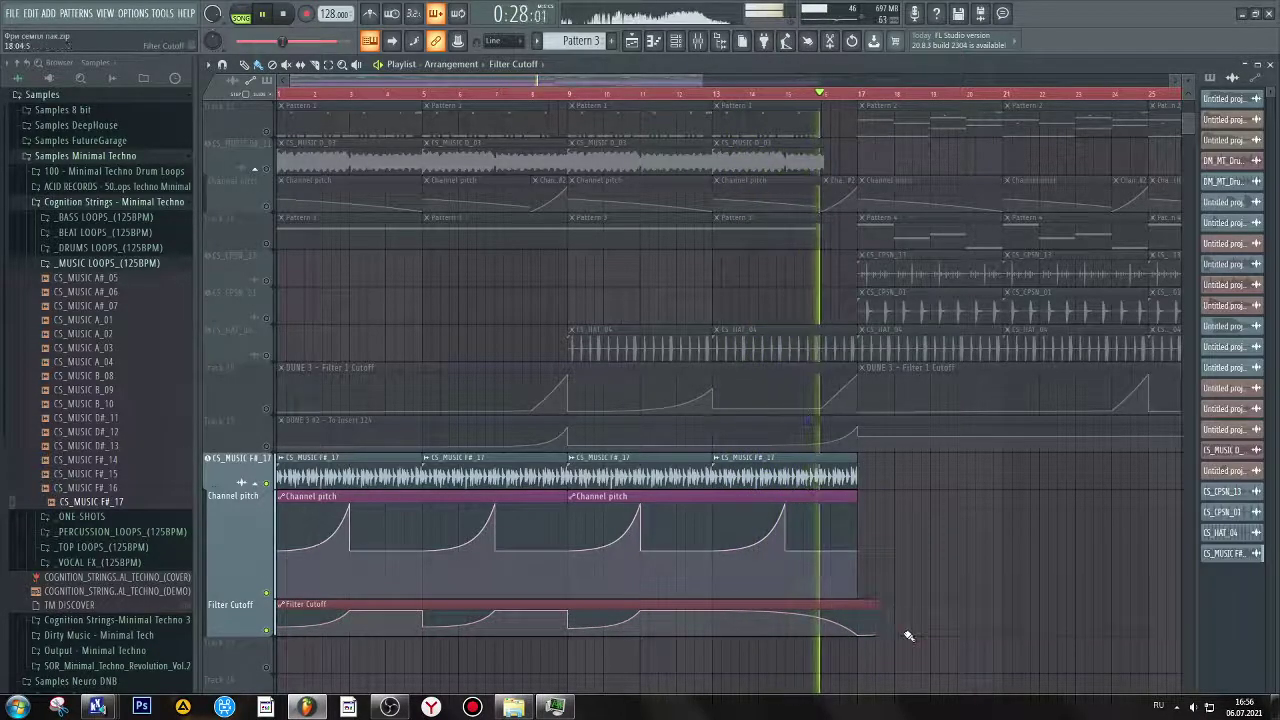
# Step: Unsolo the CS_MUSIC F#_17 track and play the full arrangement from the start
pyautogui.press('space')
pyautogui.rightClick(266, 484)
pyautogui.press('space')
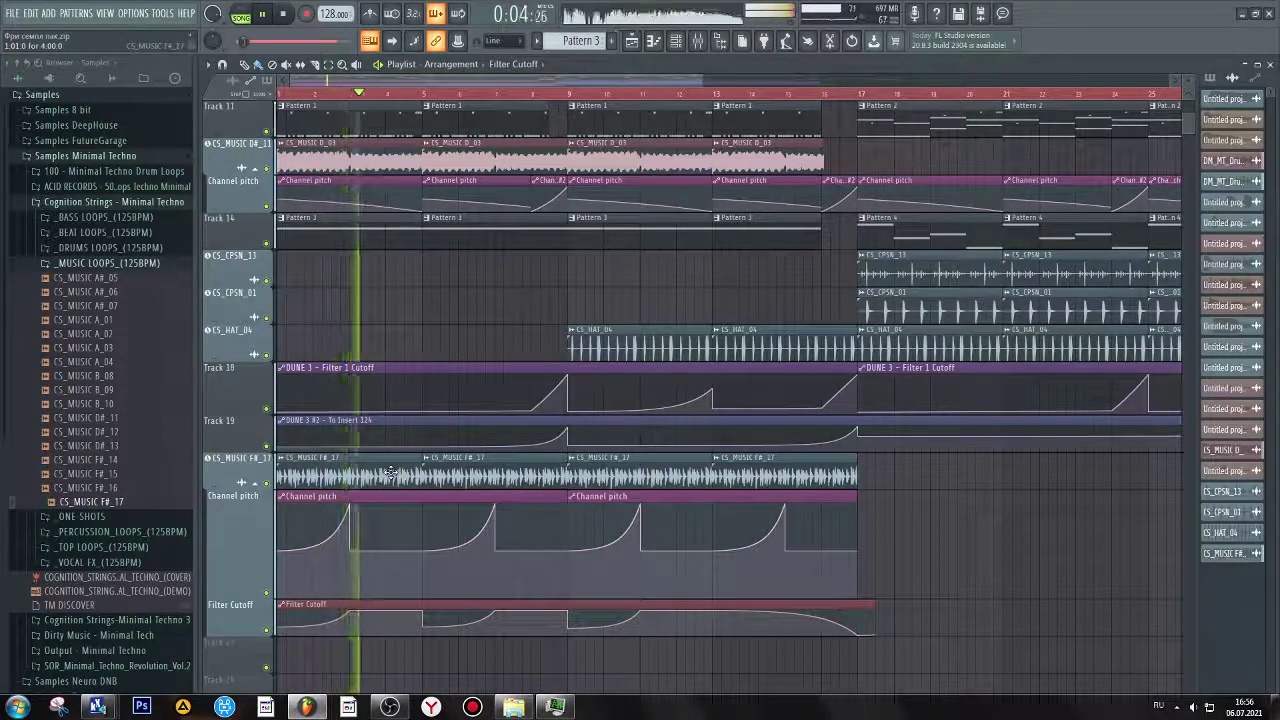
# Step: Raise an upper band in the slot 4 Fruity parametric EQ 2 of CS_MUSIC F#_17, then close the EQ and mixer
pyautogui.click(677, 52)
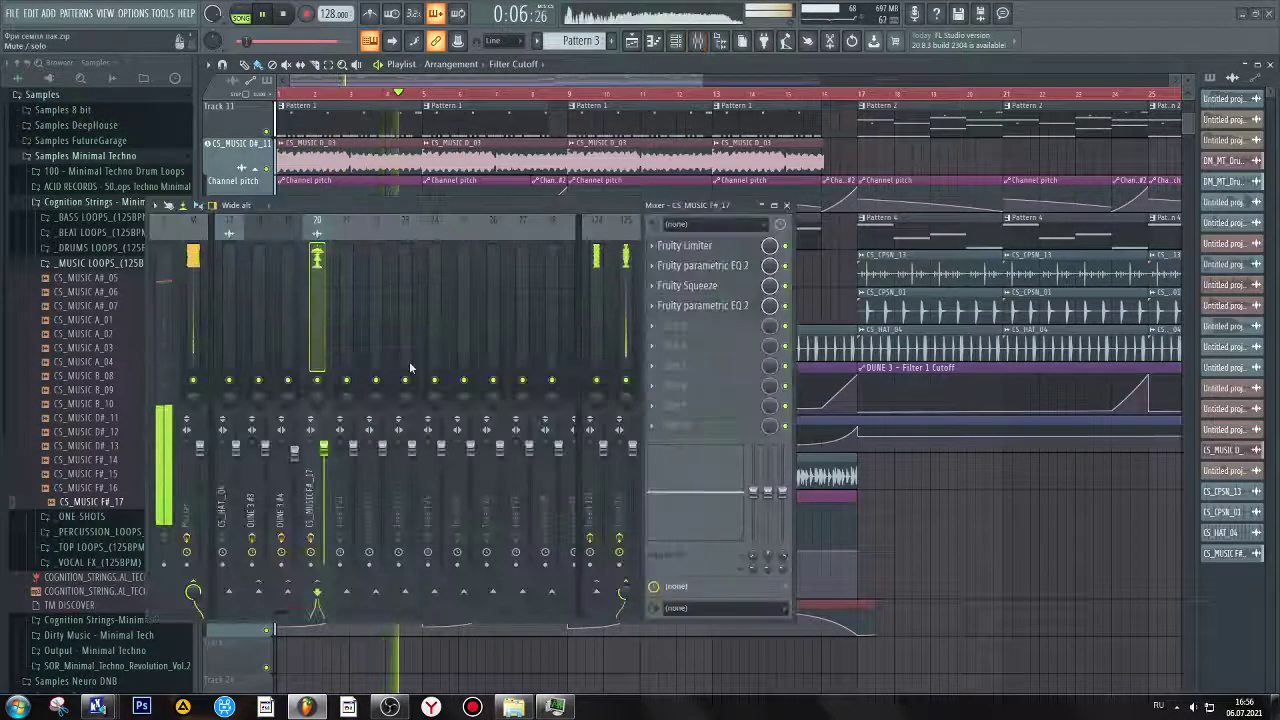
pyautogui.click(715, 305)
pyautogui.moveTo(265, 229); pyautogui.dragTo(300, 197)
pyautogui.click(476, 121)
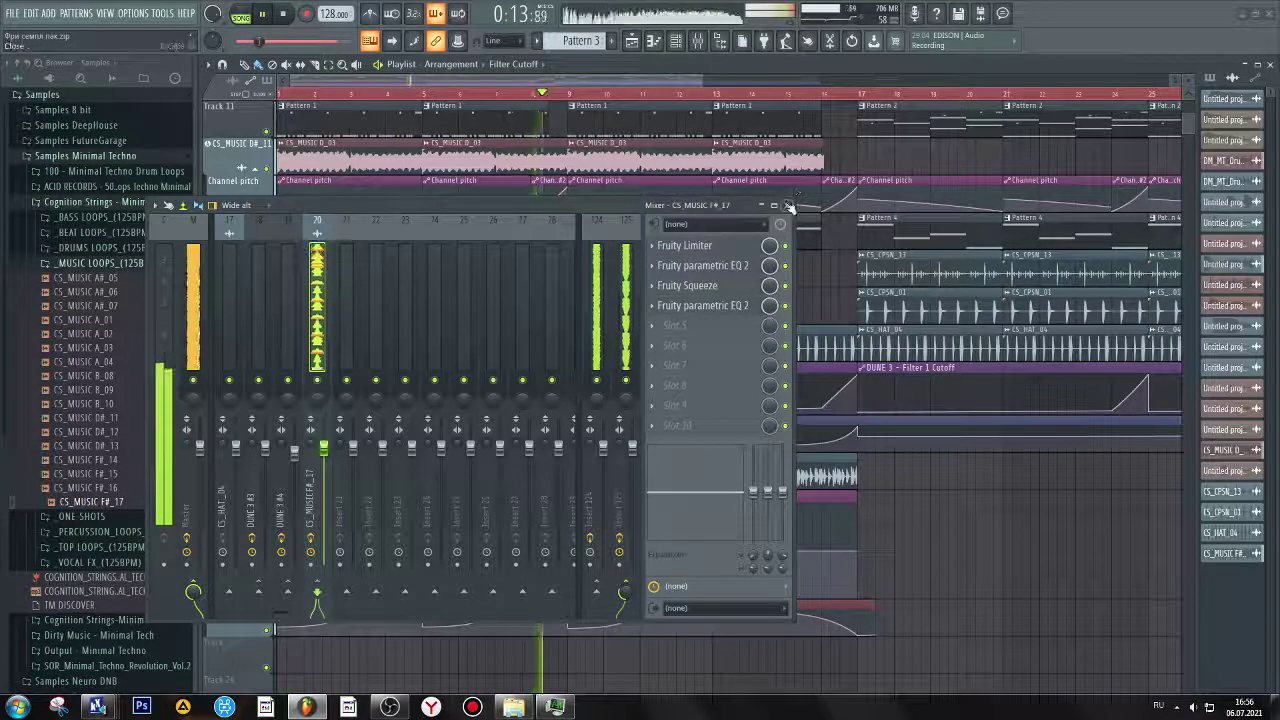
pyautogui.click(788, 205)
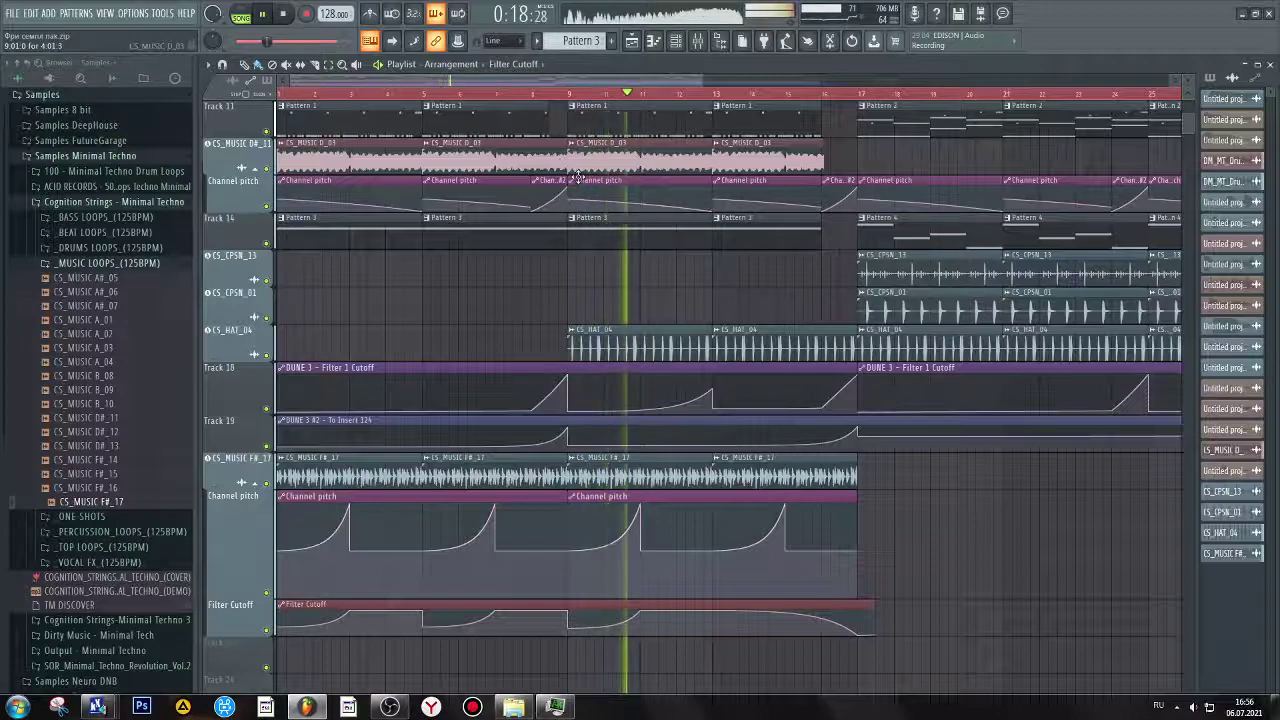
# Step: Stop playback and open the VAD1 FX Impacts & Bombs folder in Vengeance - Analog.Drums.Vol.1.WAV
pyautogui.scroll(-2, 637, 93)
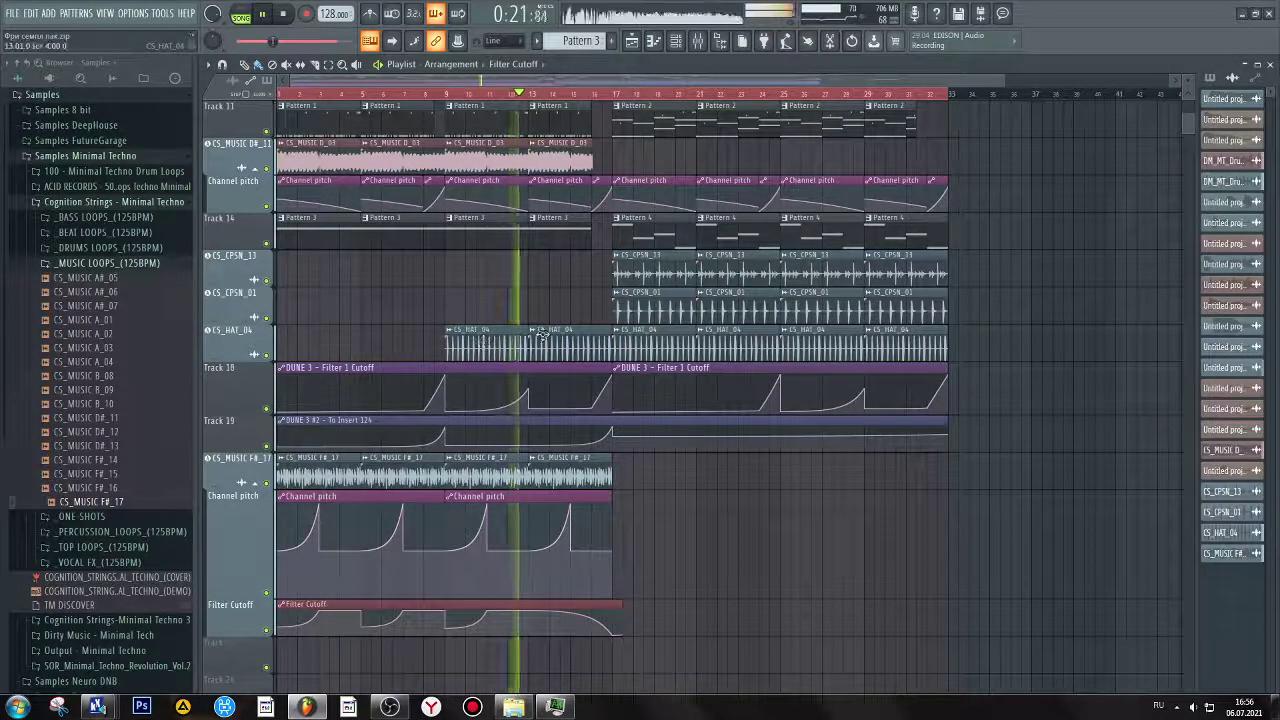
pyautogui.click(105, 263)
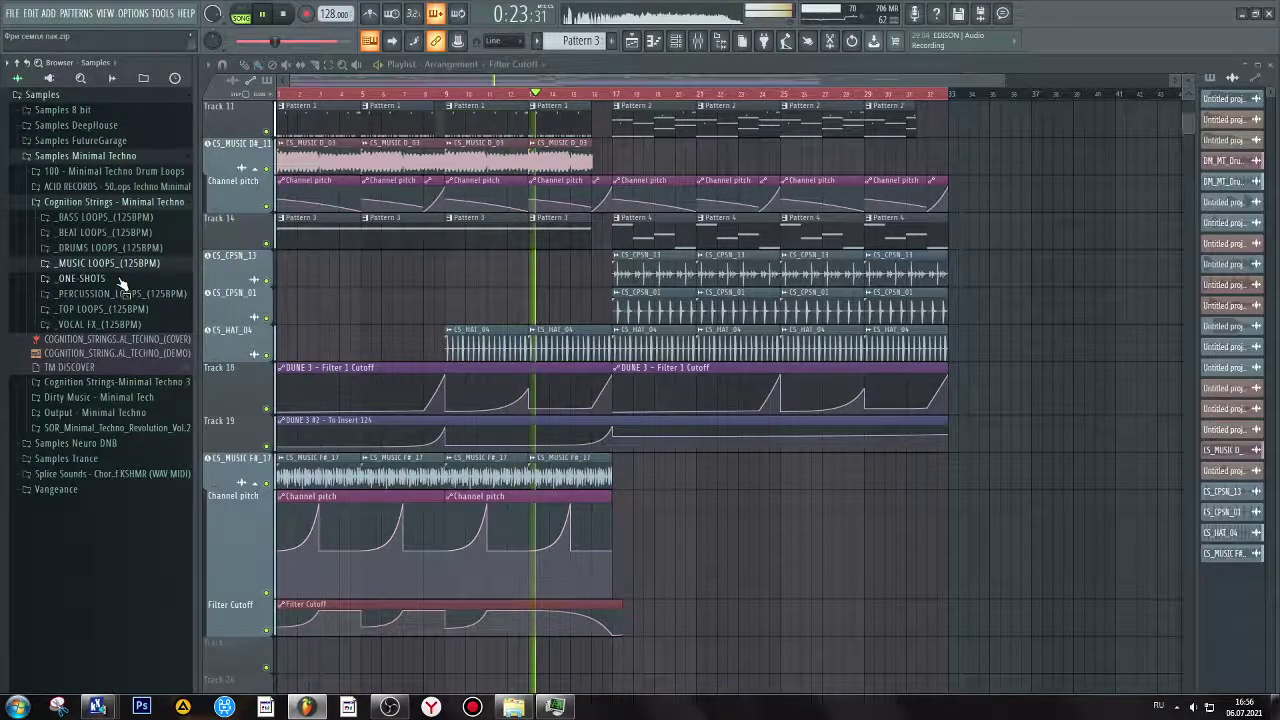
pyautogui.click(118, 279)
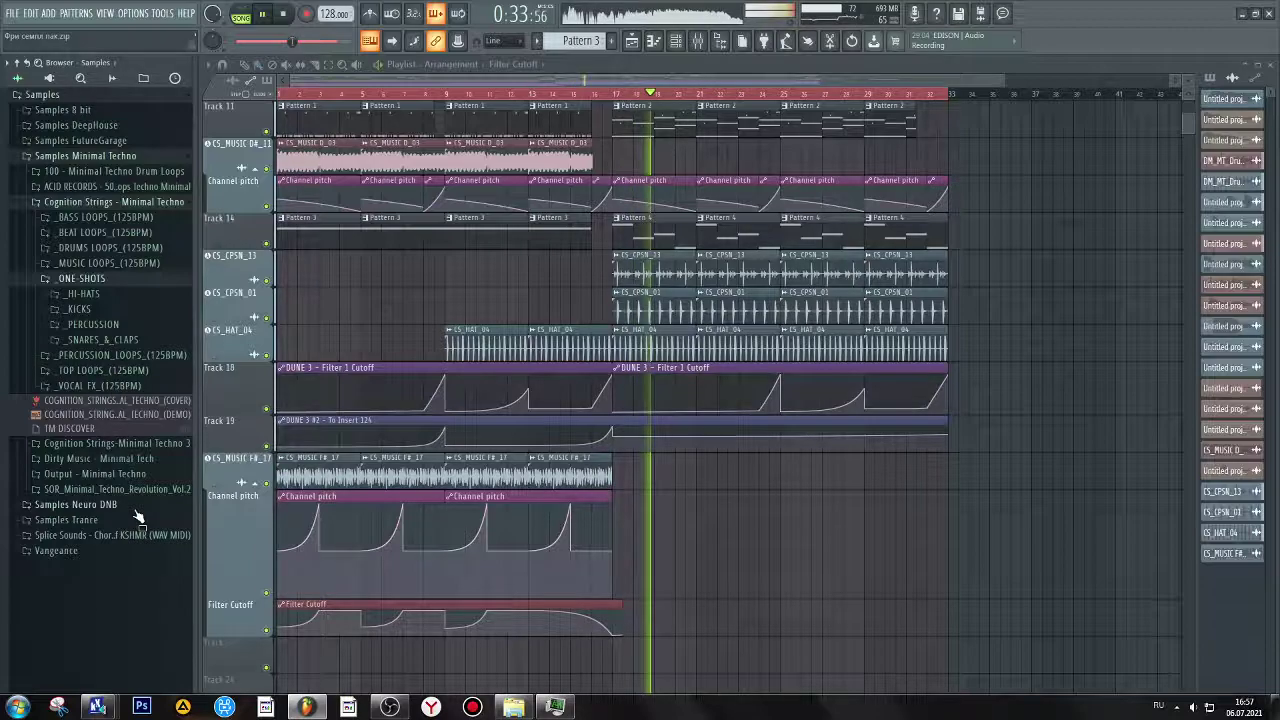
pyautogui.press('space')
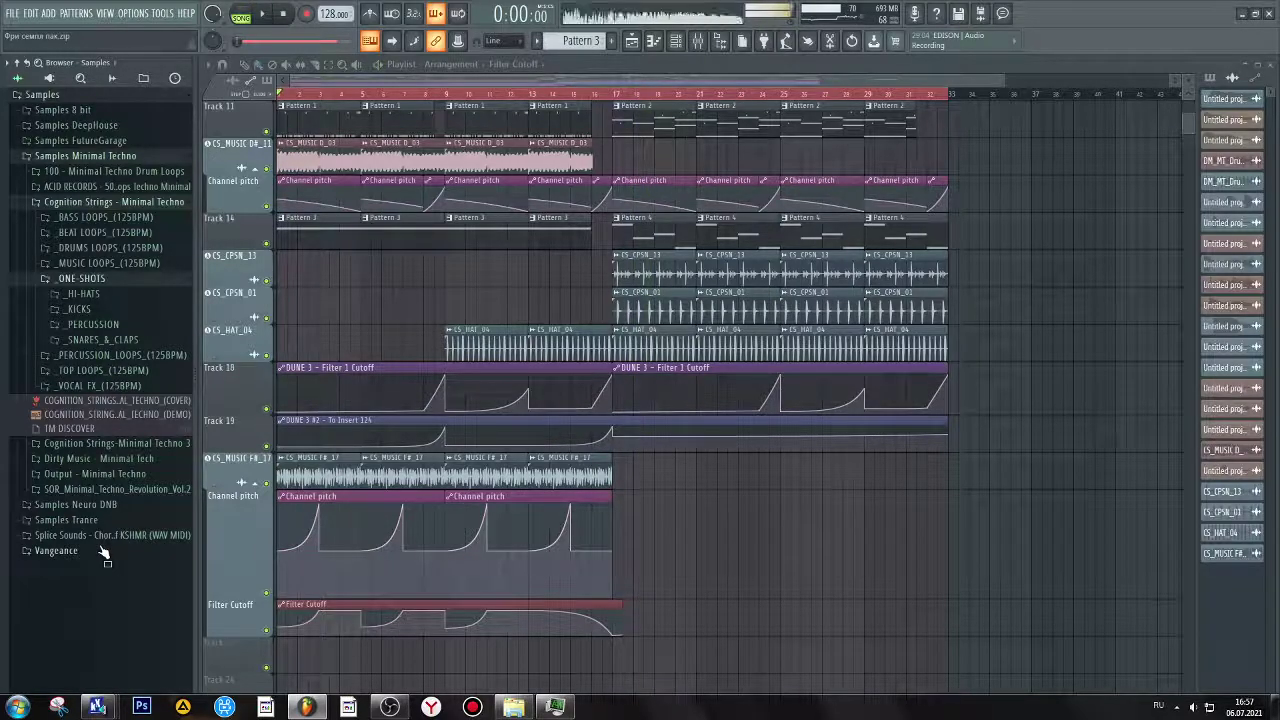
pyautogui.click(102, 550)
pyautogui.click(157, 250)
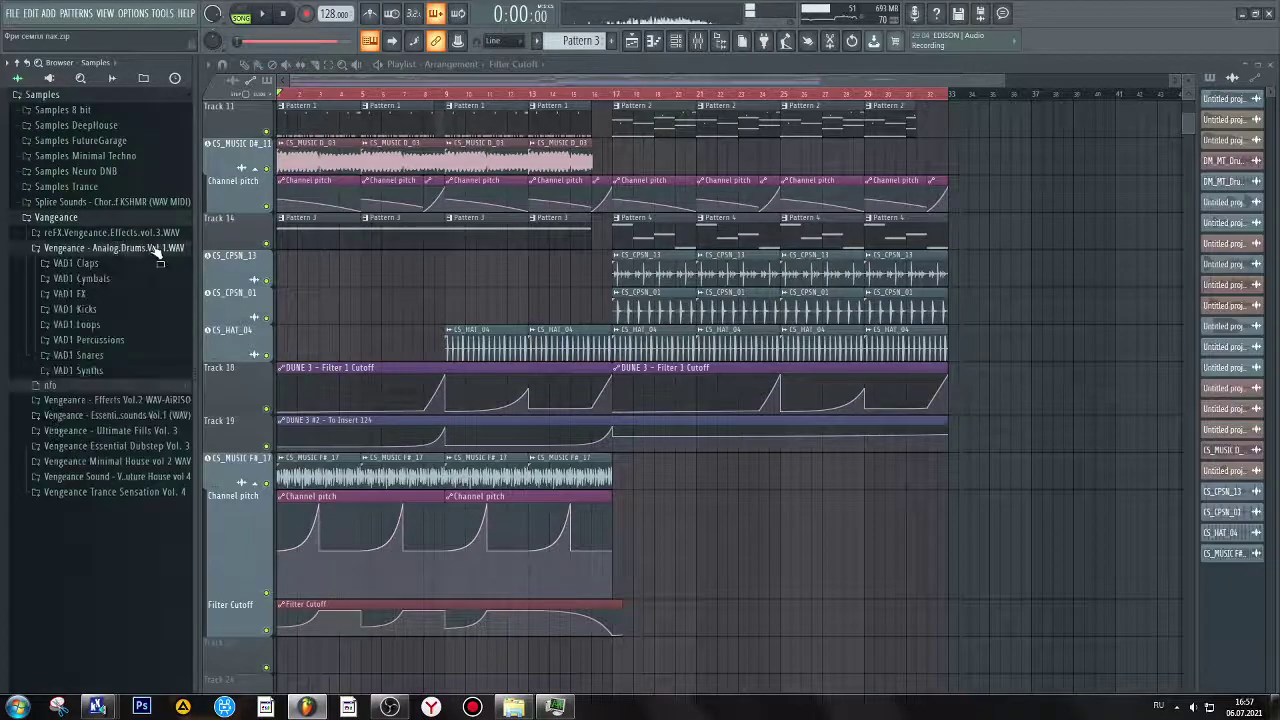
pyautogui.click(70, 293)
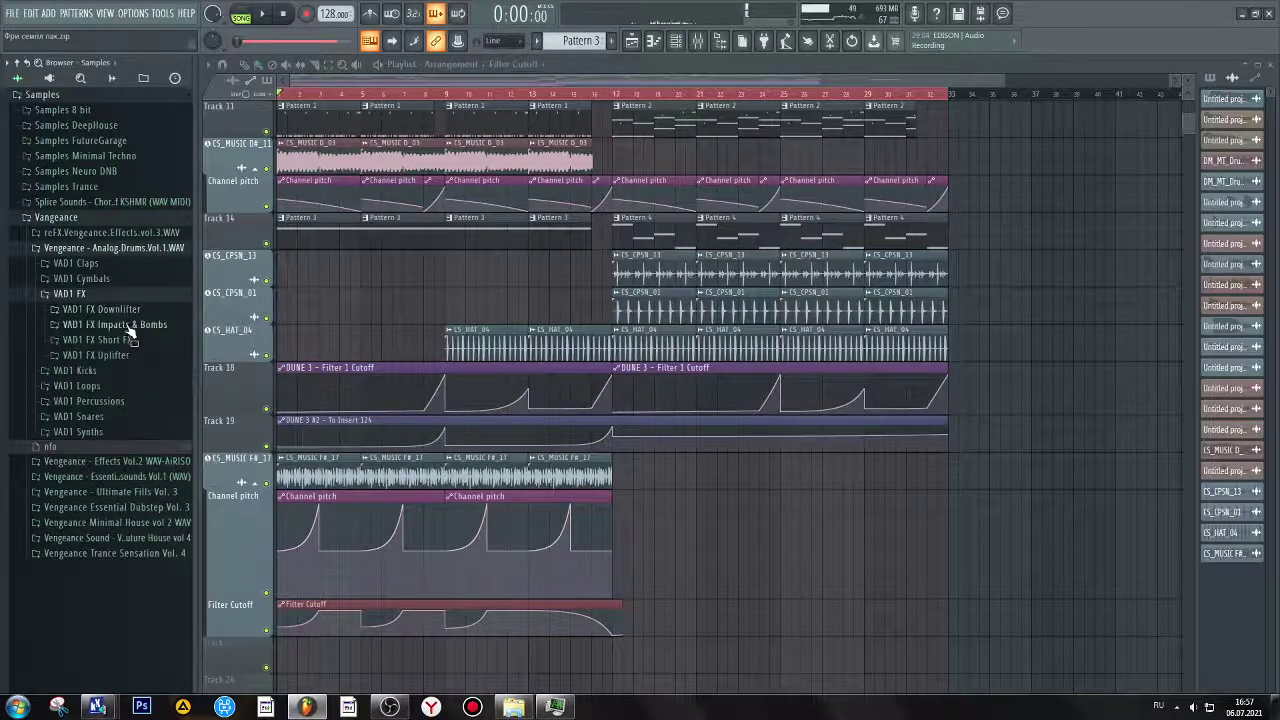
pyautogui.click(156, 328)
# Step: Audition the impact samples and place VAD1 FX Impacts & Bombs 019 on the empty track below Filter Cutoff, just before bar 17
pyautogui.click(156, 340)
pyautogui.click(156, 382)
pyautogui.click(152, 452)
pyautogui.click(155, 478)
pyautogui.scroll(-5, 150, 440)
pyautogui.click(137, 356)
pyautogui.click(149, 368)
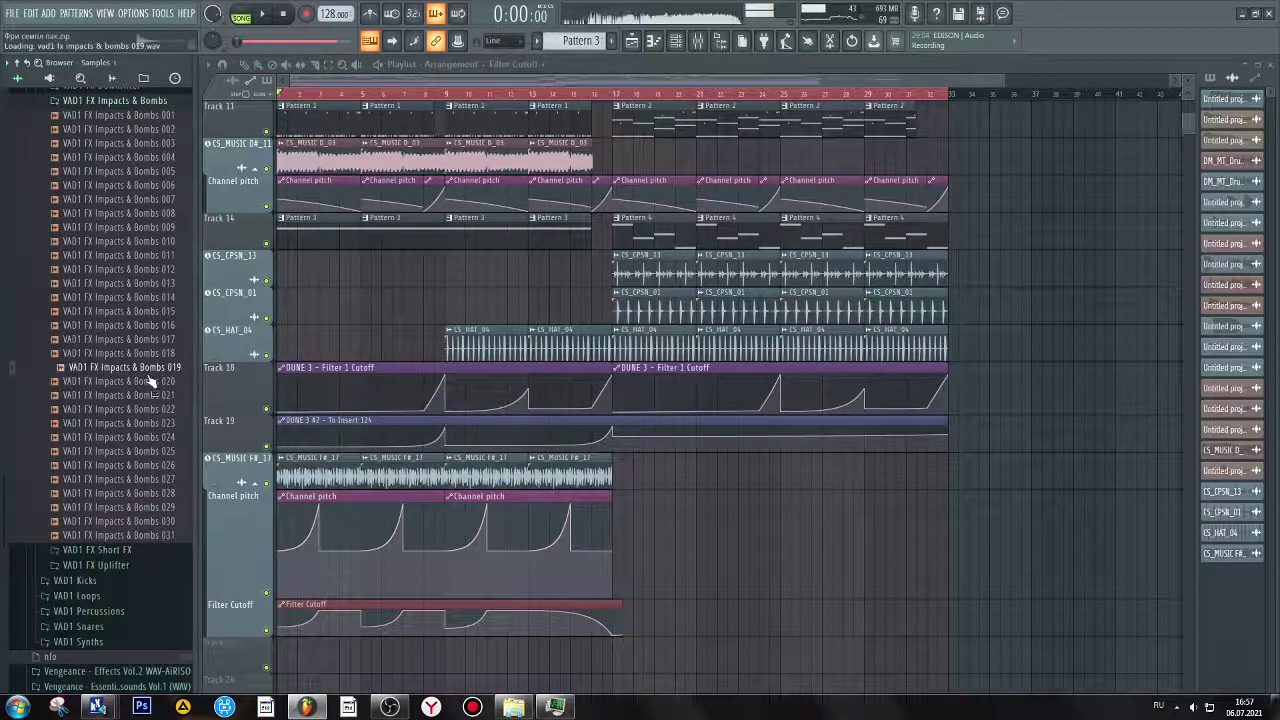
pyautogui.scroll(-2, 160, 364)
pyautogui.moveTo(165, 298); pyautogui.dragTo(604, 650)
# Step: Add VAD1 FX Impacts & Bombs 024 as an audio track with its own mixer insert below Filter Cutoff, and close the mixer
pyautogui.click(155, 360)
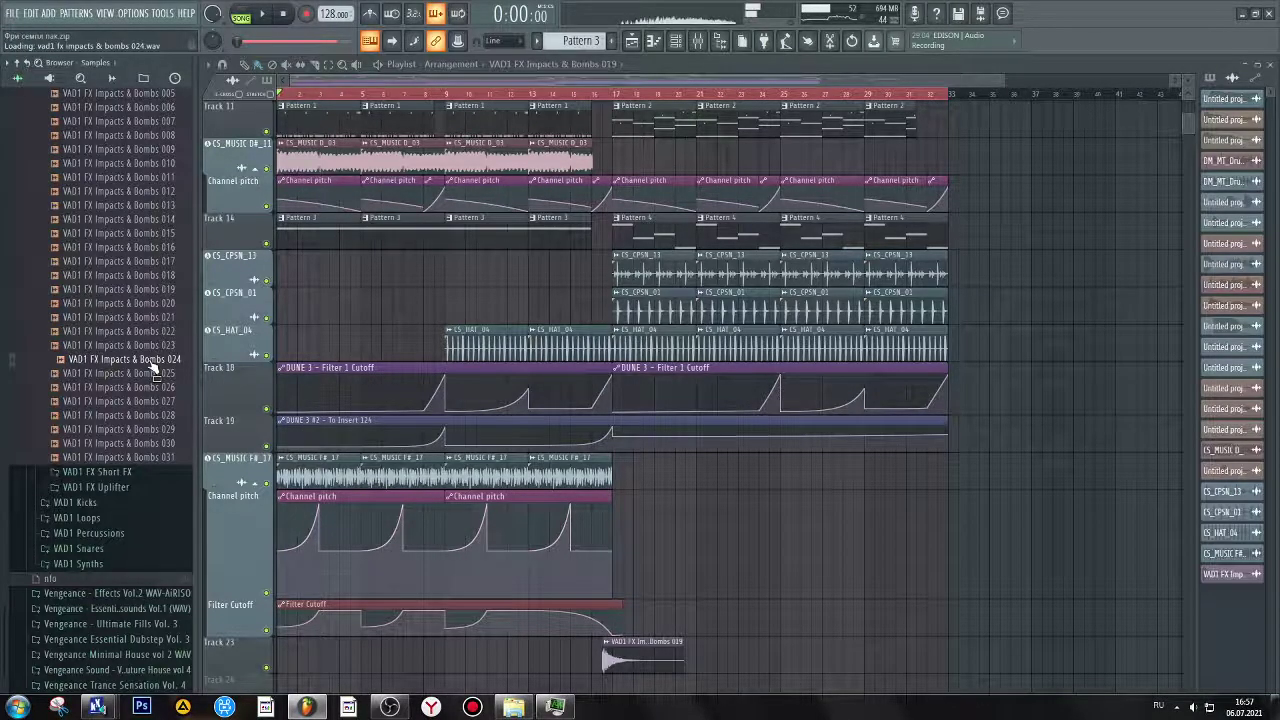
pyautogui.moveTo(240, 571); pyautogui.dragTo(235, 645)
pyautogui.click(603, 392)
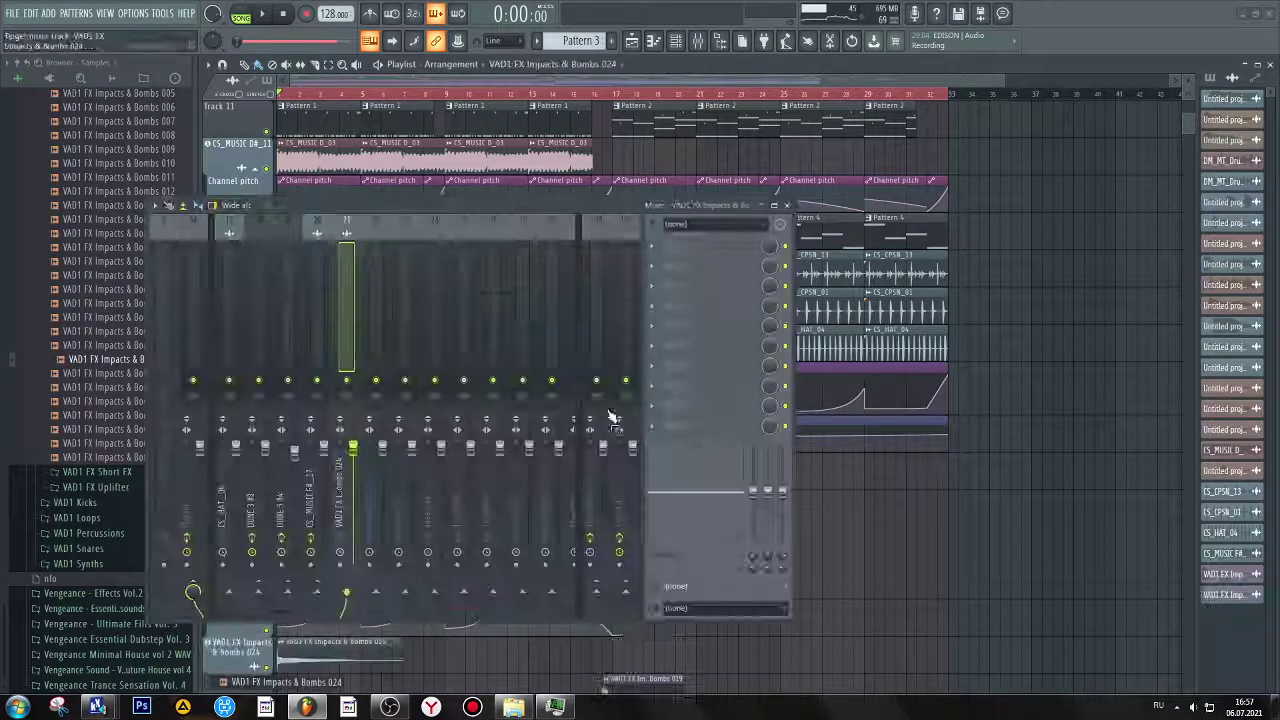
pyautogui.click(787, 205)
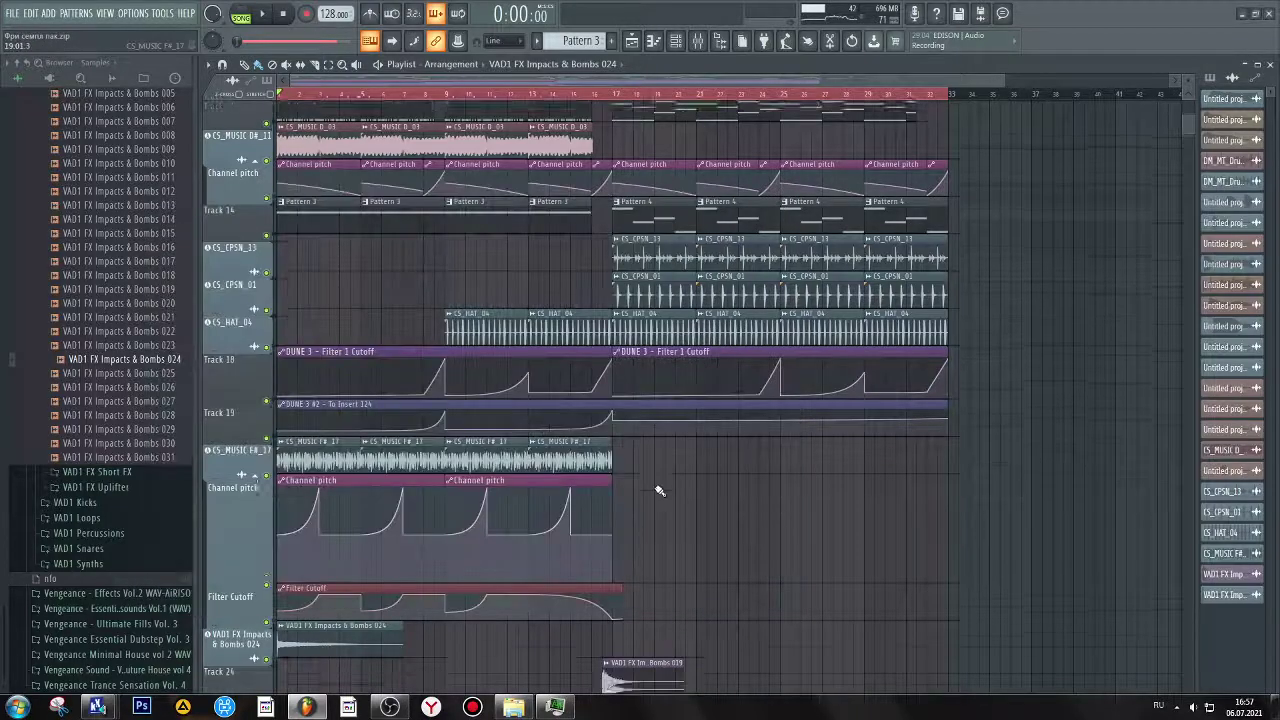
# Step: Position the VAD1 FX Impacts & Bombs 024 clip so it starts at bar 17
pyautogui.scroll(-2, 657, 490)
pyautogui.click(686, 570)
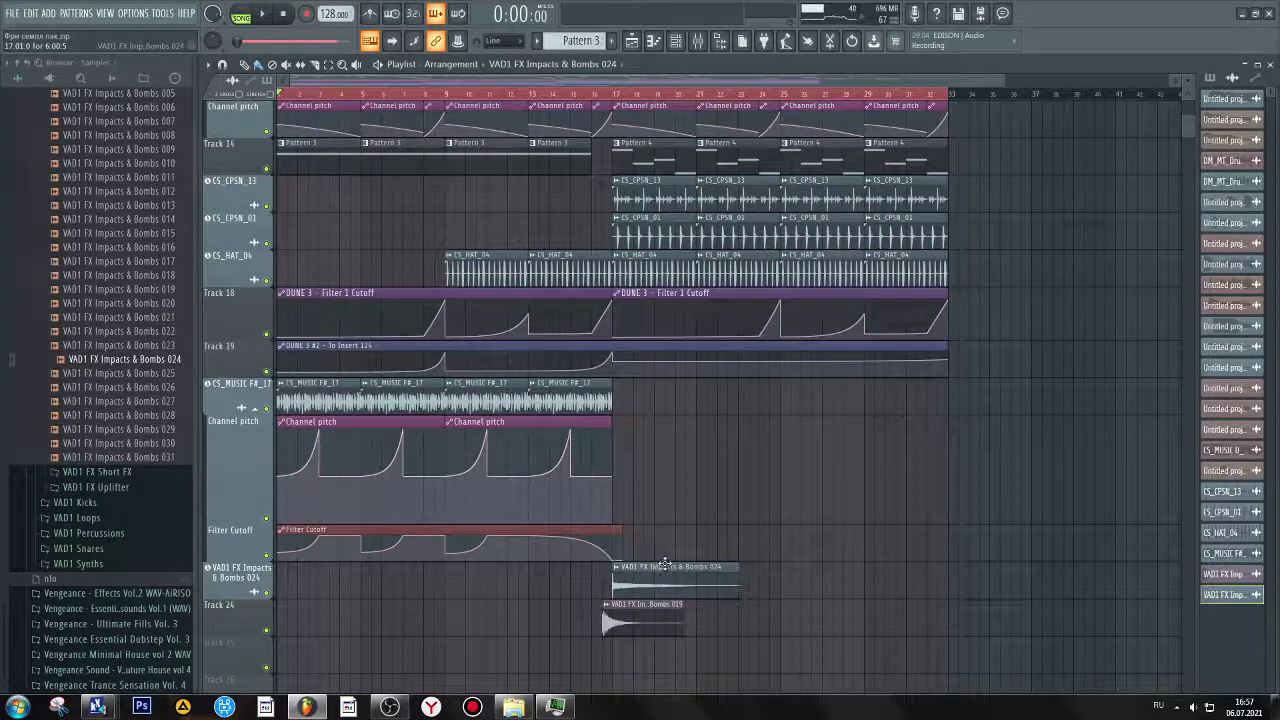
pyautogui.moveTo(617, 604)
pyautogui.mouseDown()
pyautogui.moveTo(617, 577)
pyautogui.moveTo(623, 617)
pyautogui.mouseUp()
pyautogui.rightClick(225, 618)
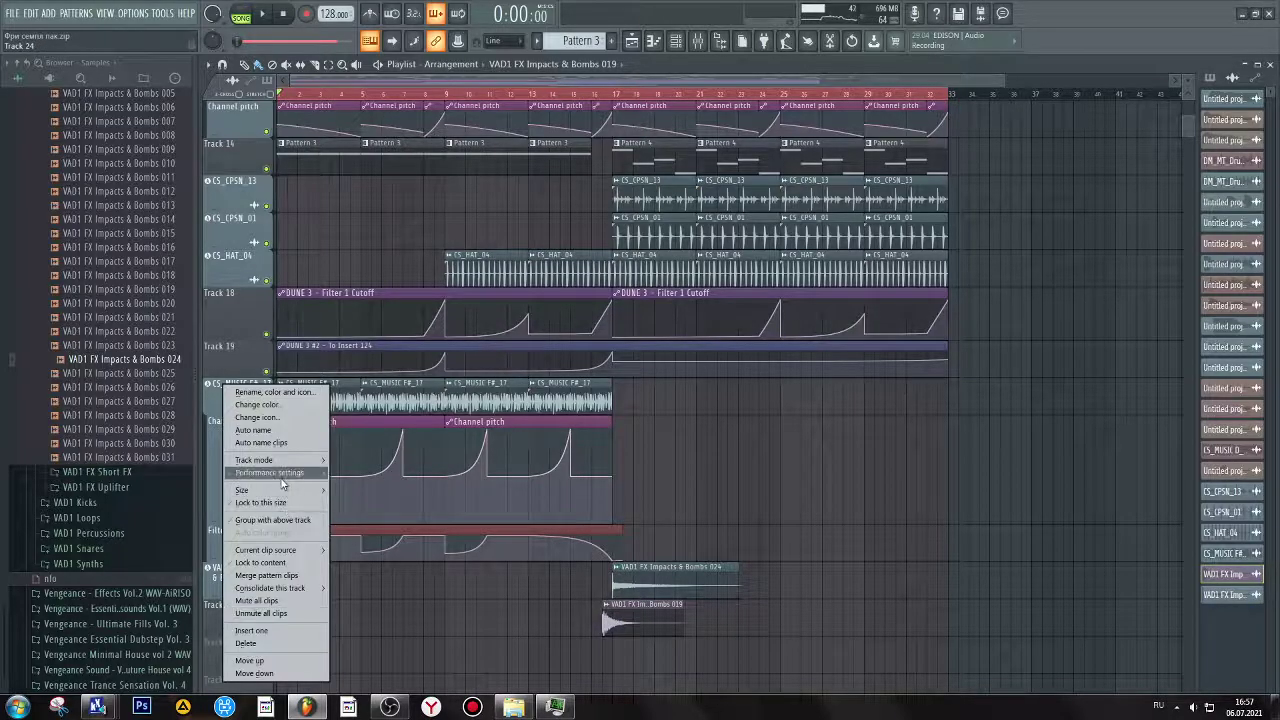
pyautogui.moveTo(282, 483)
pyautogui.moveTo(289, 554)
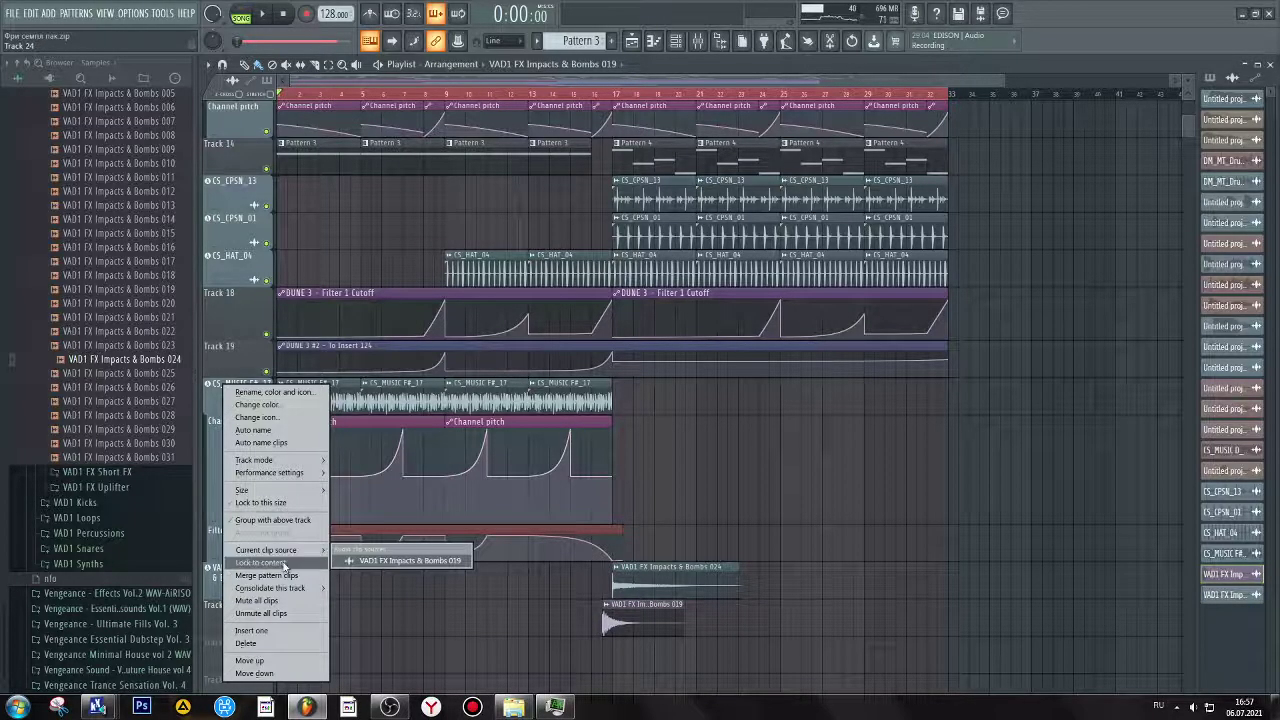
pyautogui.moveTo(286, 594)
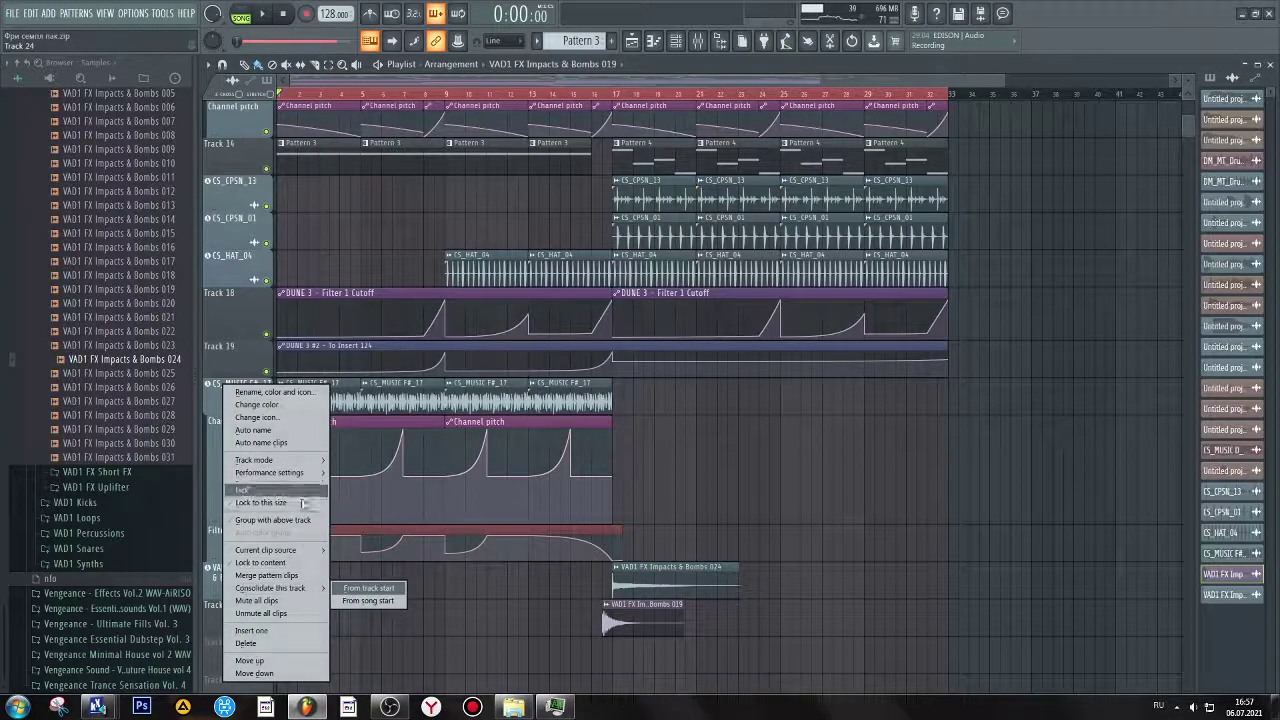
pyautogui.click(383, 660)
pyautogui.rightClick(249, 629)
pyautogui.rightClick(233, 614)
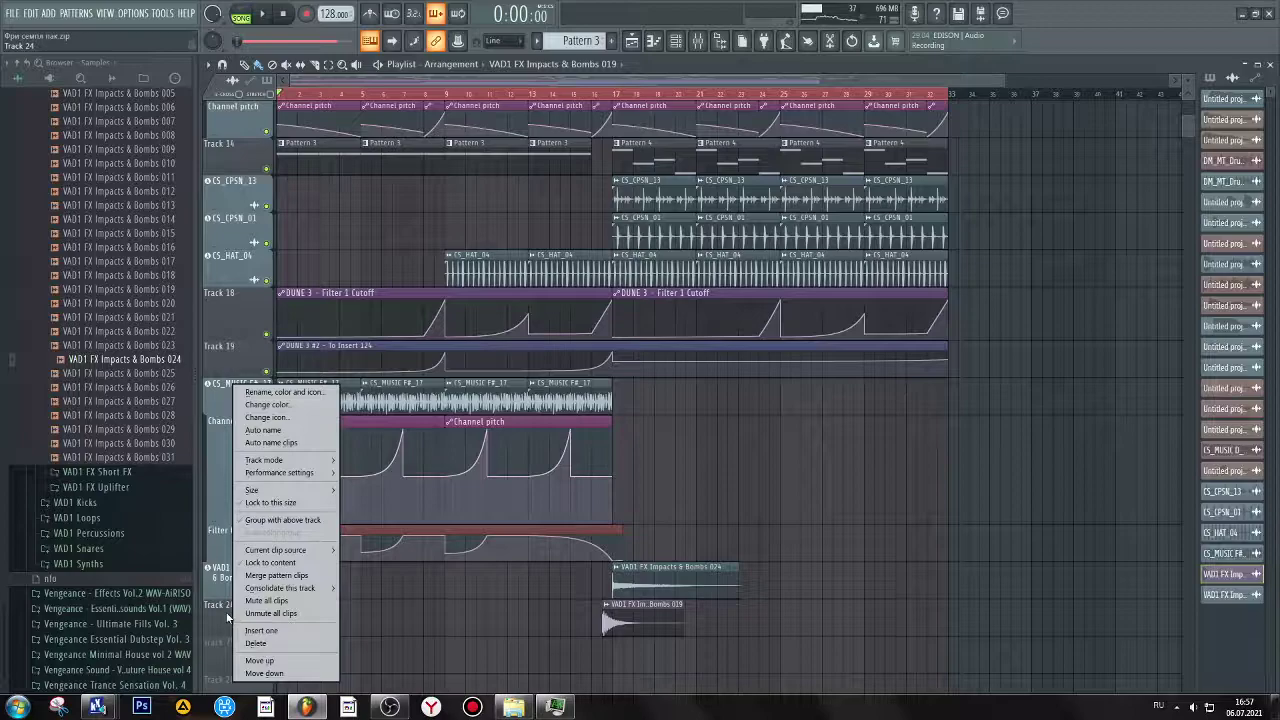
pyautogui.click(433, 616)
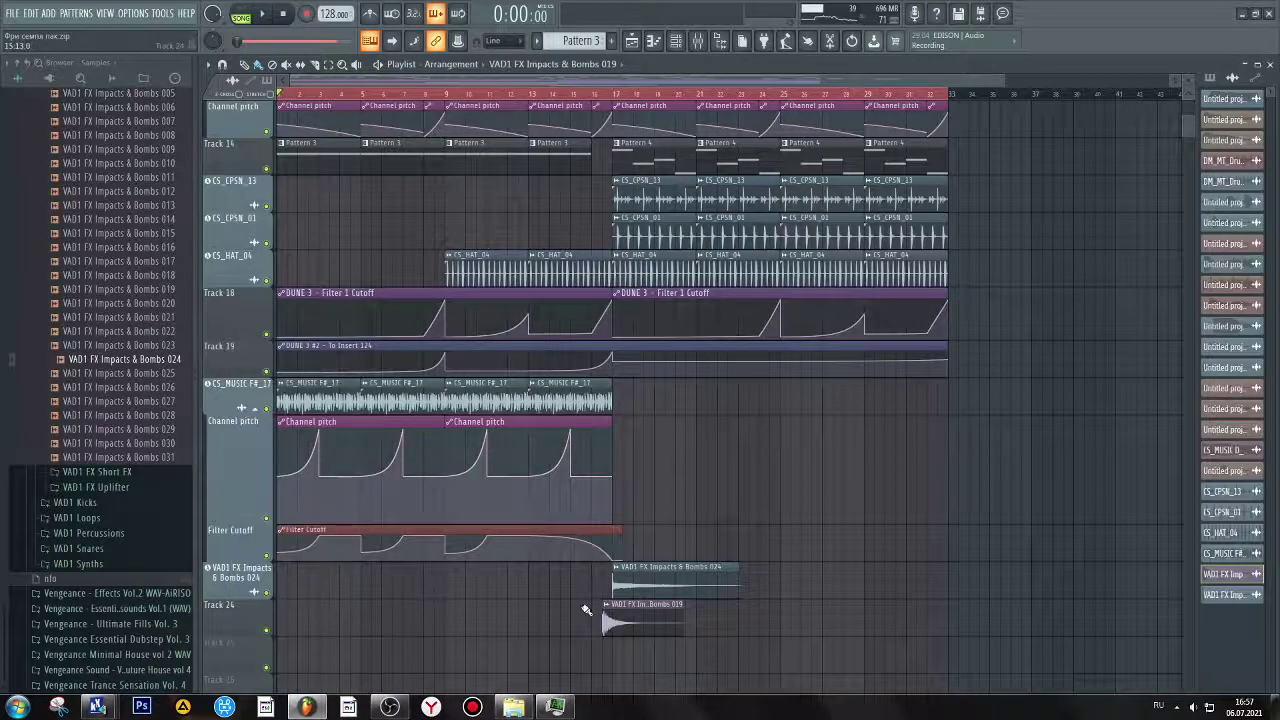
# Step: Group Track 24 with the VAD1 FX Impacts & Bombs 024 track above it
pyautogui.scroll(-3, 337, 451)
pyautogui.rightClick(238, 517)
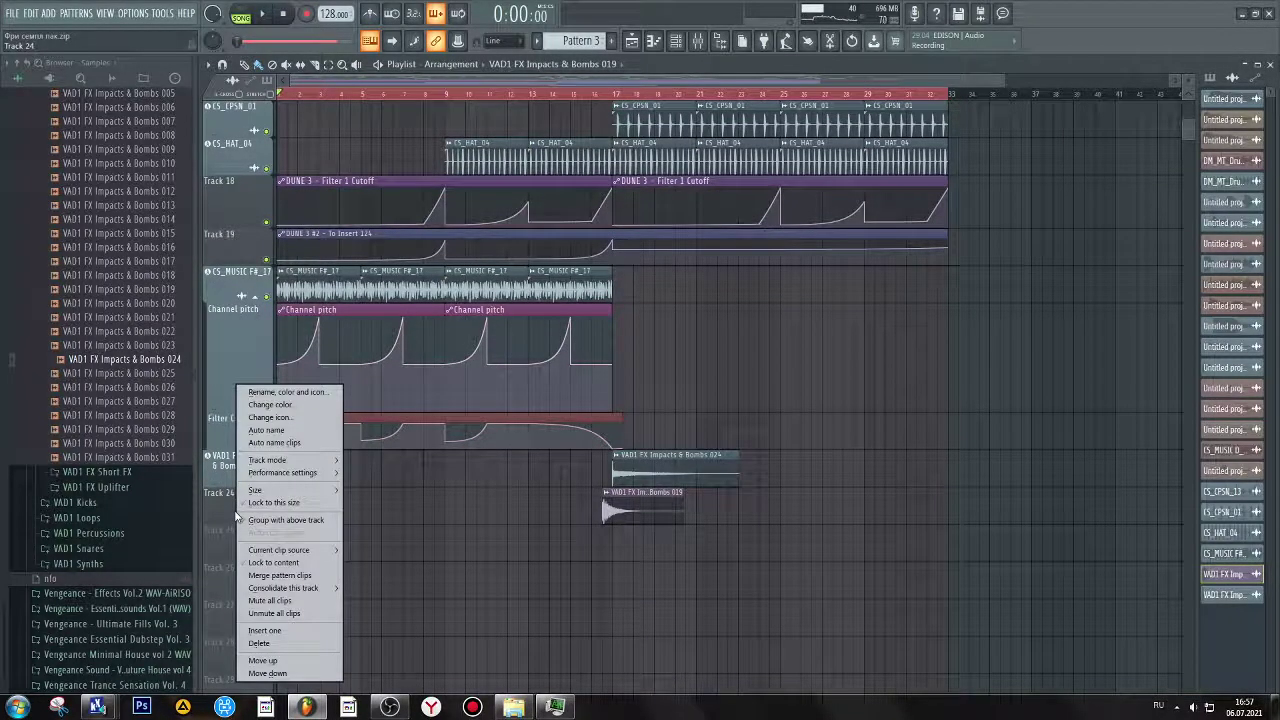
pyautogui.click(282, 521)
# Step: Audition the two impact clips around bar 17 and check the mixer insert of VAD1 FX Impacts & Bombs 024
pyautogui.click(606, 505)
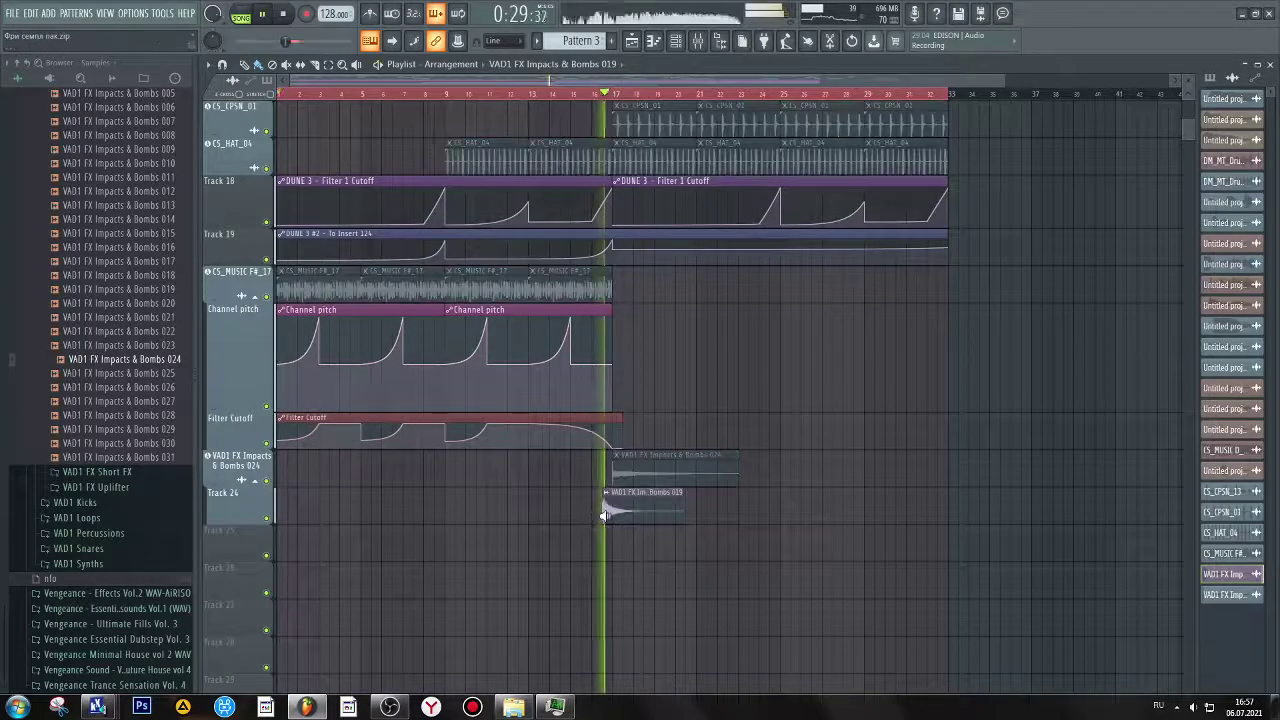
pyautogui.click(609, 472)
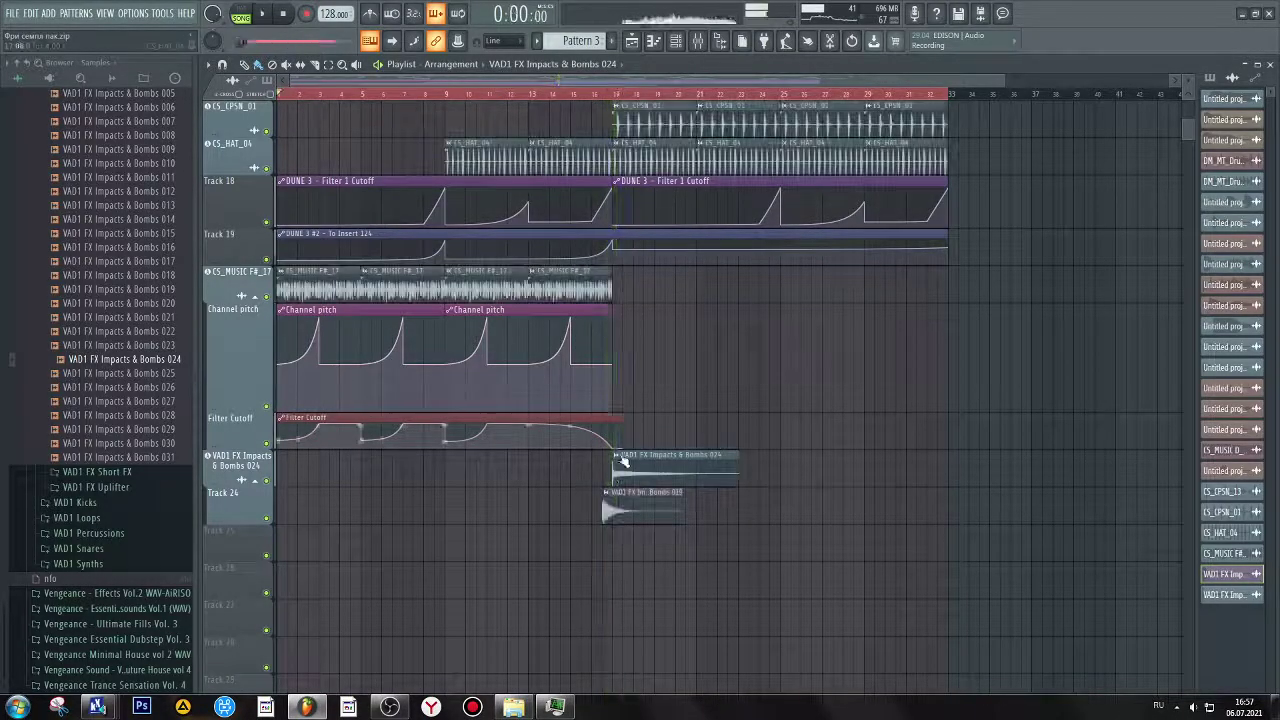
pyautogui.click(697, 40)
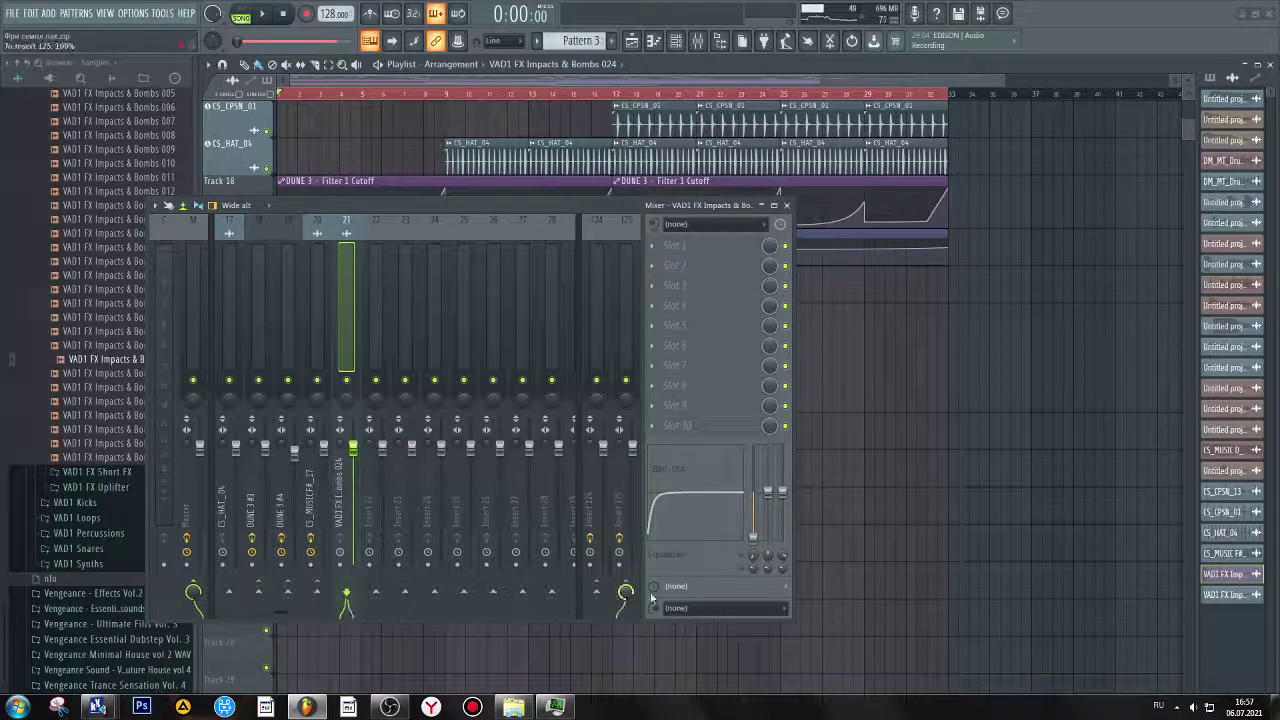
pyautogui.click(787, 206)
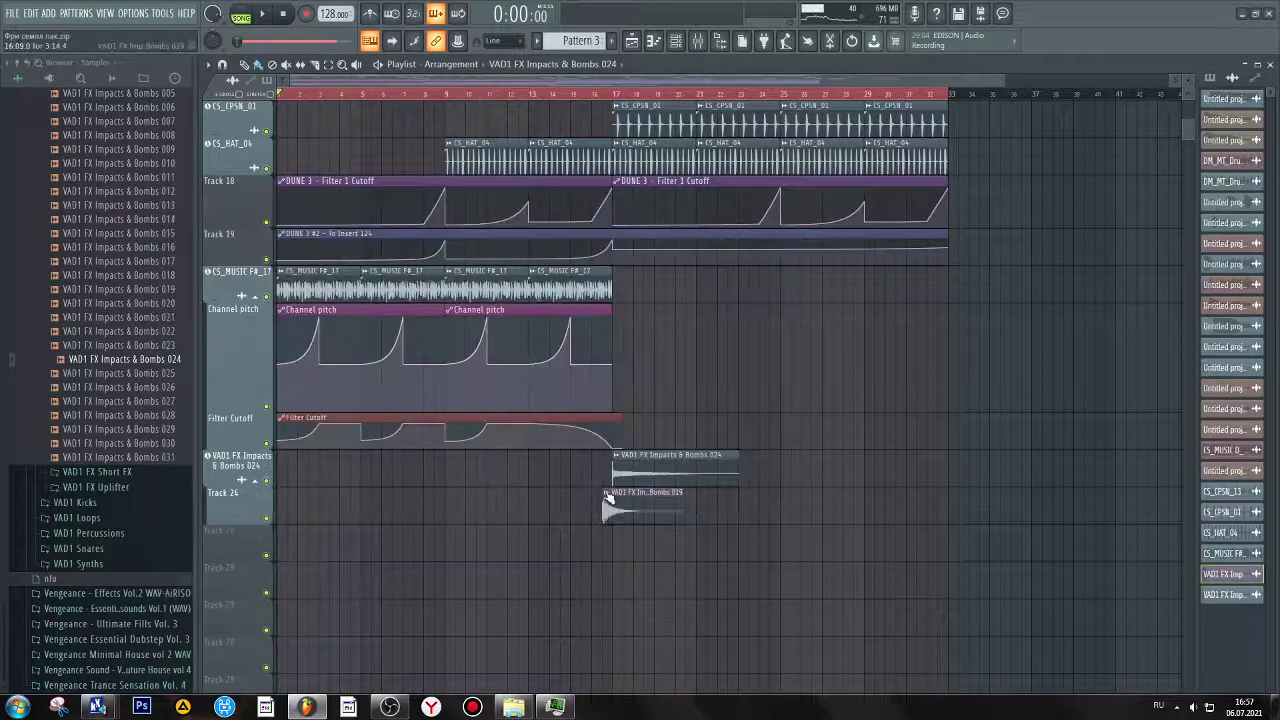
pyautogui.click(606, 508)
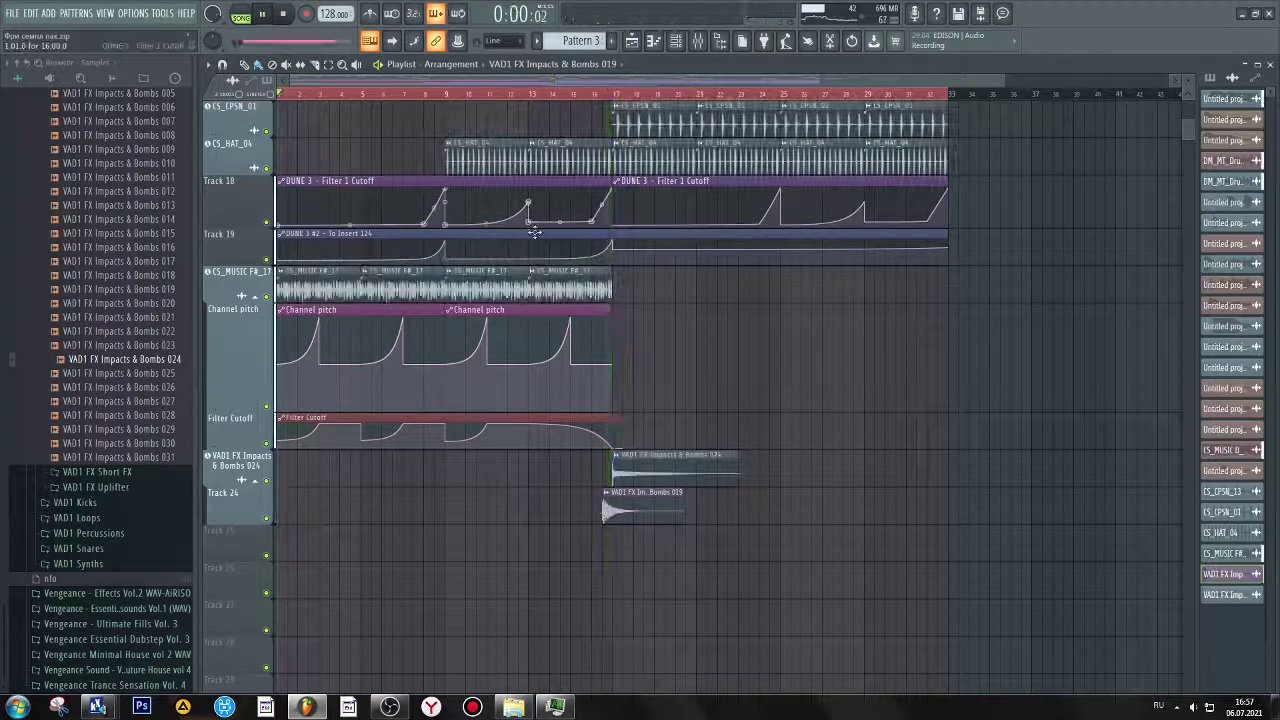
# Step: Play the arrangement from just before bar 17 and review its tracks during playback
pyautogui.click(600, 94)
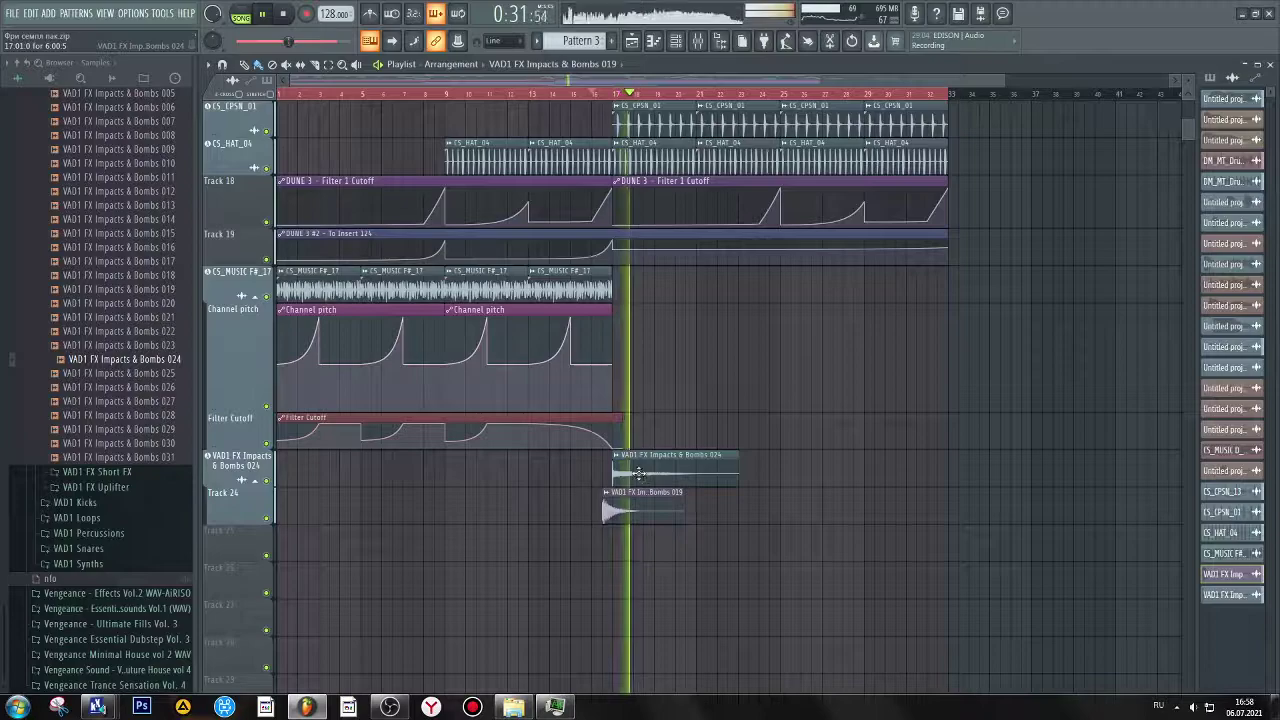
pyautogui.scroll(12, 607, 330)
pyautogui.scroll(-5, 607, 330)
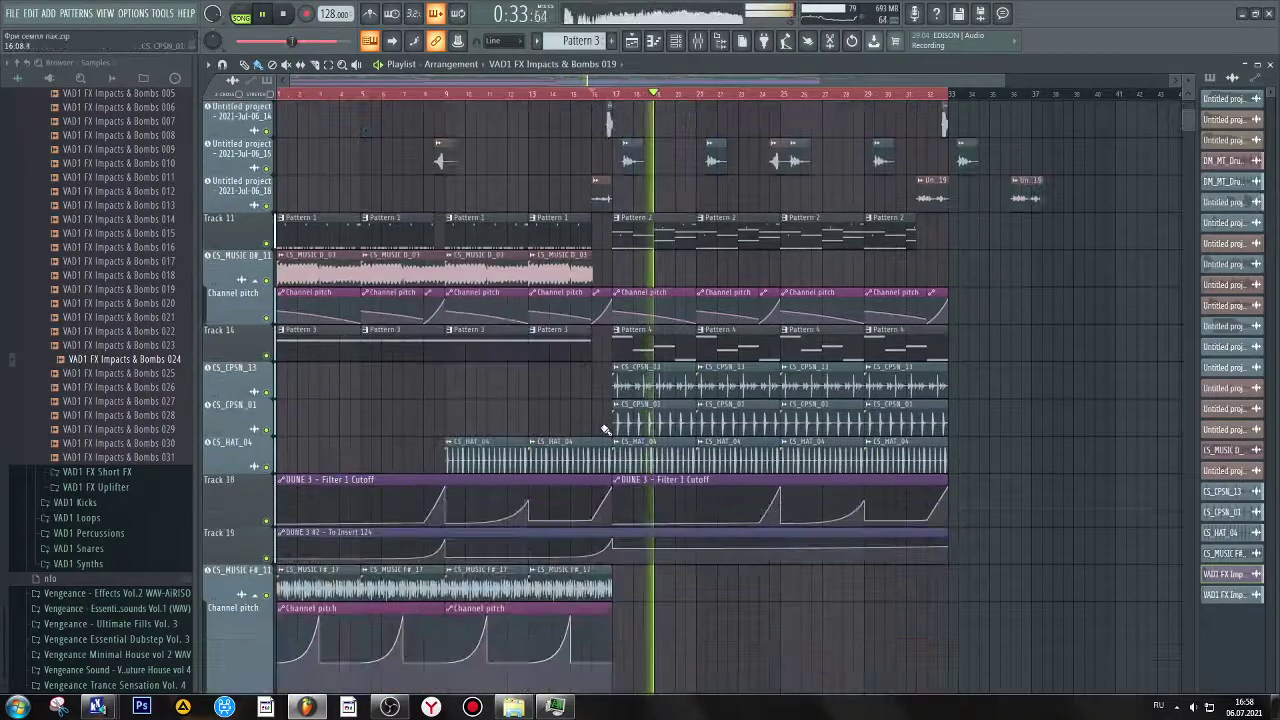
pyautogui.scroll(-1, 610, 360)
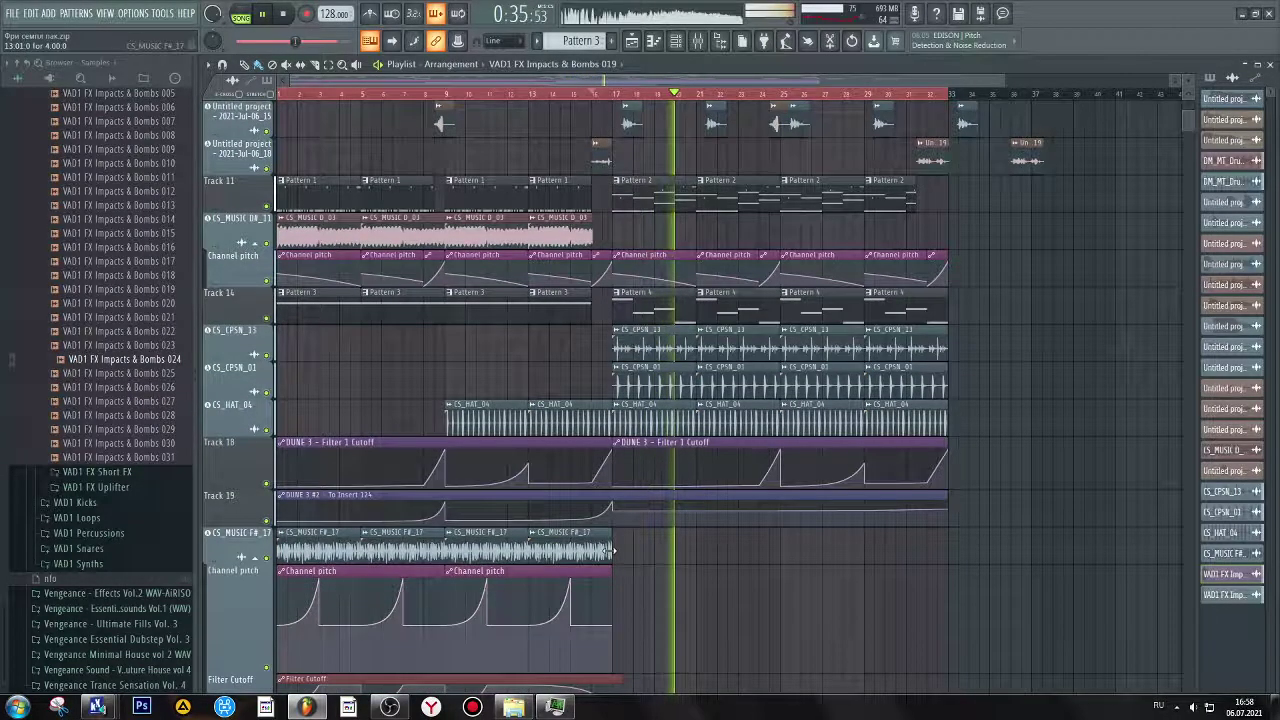
pyautogui.scroll(-5, 613, 540)
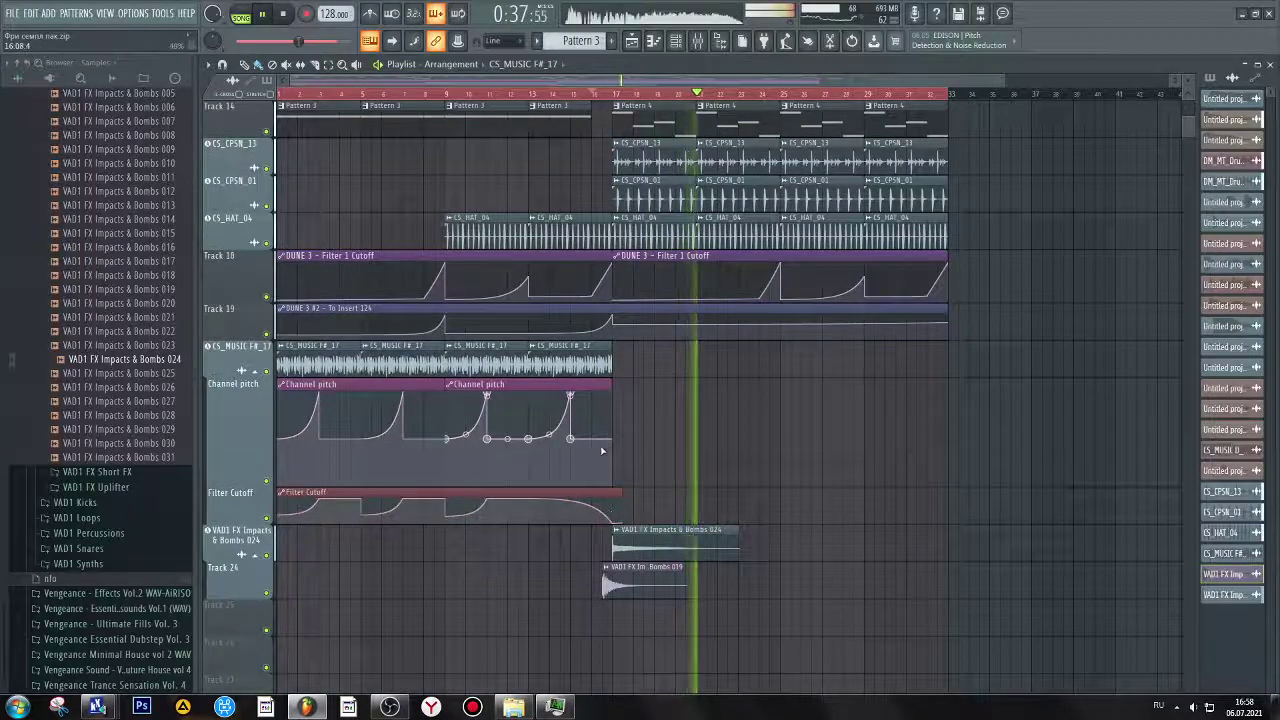
# Step: Lower the end point of the second Channel pitch clip under CS_MUSIC F#_17 to the minimum at bar 17
pyautogui.moveTo(611, 440); pyautogui.dragTo(614, 502)
# Step: Make the first Channel pitch clip under CS_MUSIC F#_17 unique and level its end point at bar 9 with the flat pitch line
pyautogui.moveTo(320, 395)
pyautogui.click(282, 385)
pyautogui.click(311, 487)
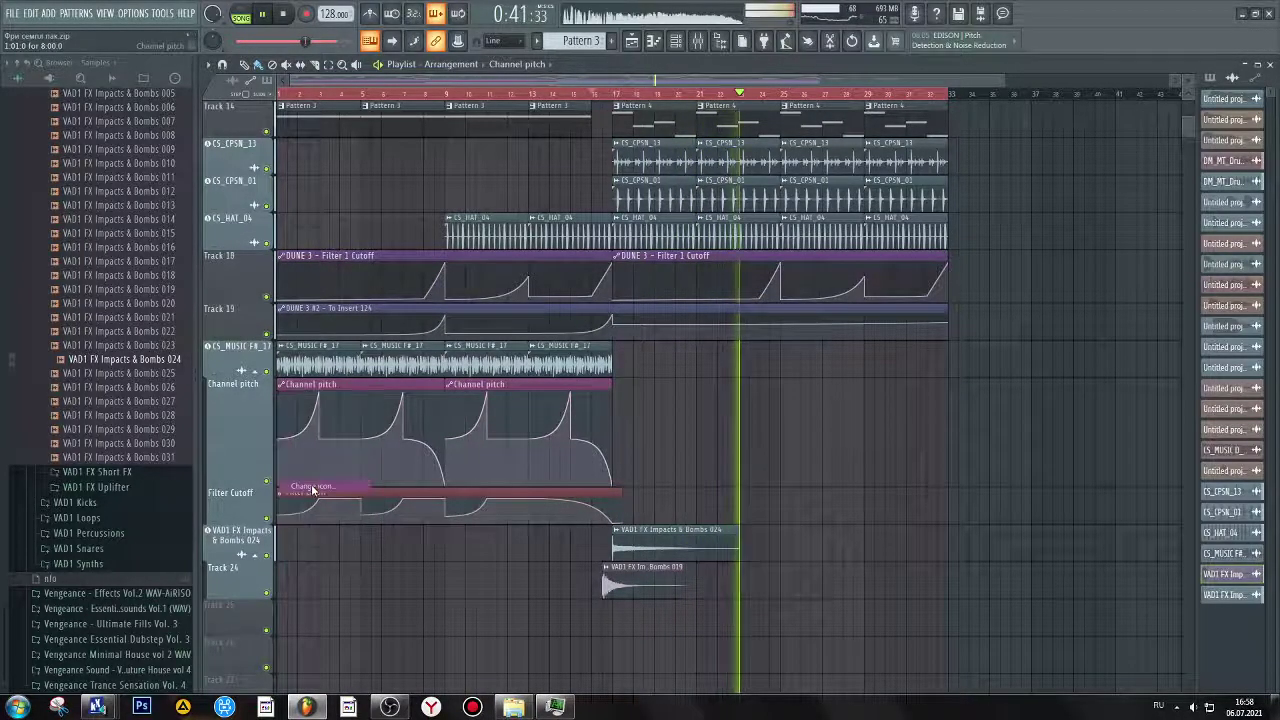
pyautogui.press('Escape')
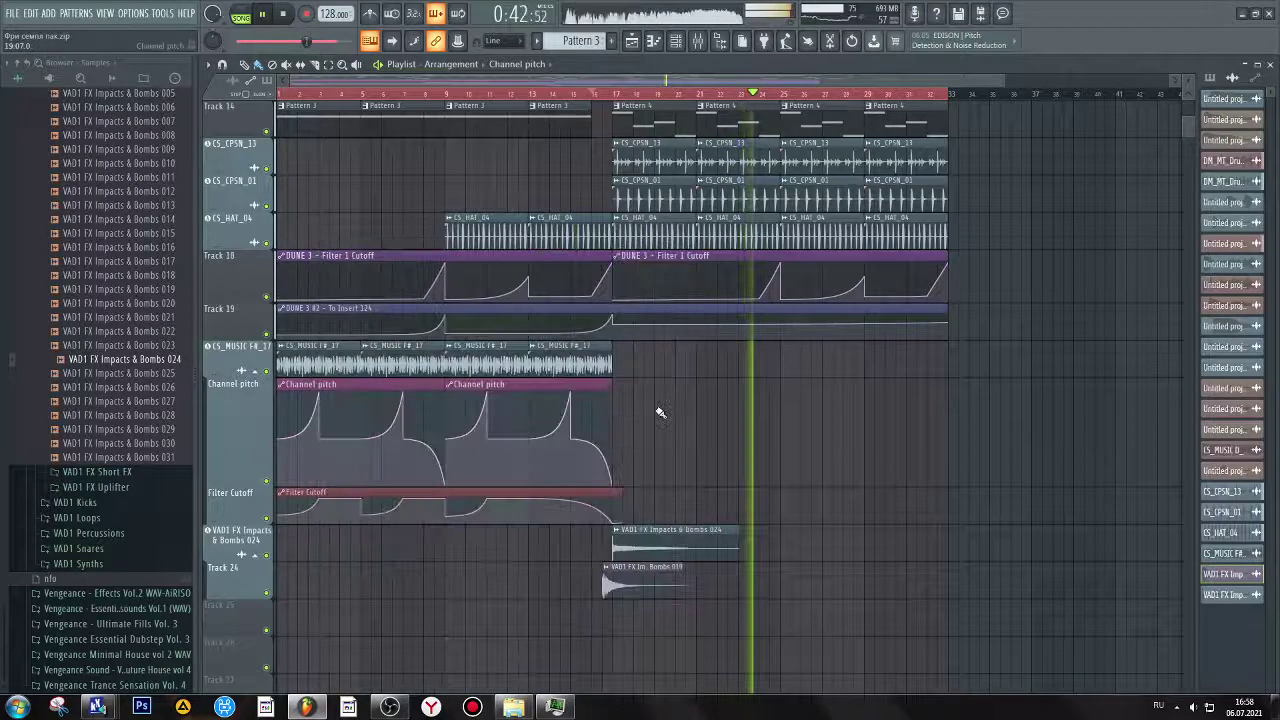
pyautogui.click(283, 385)
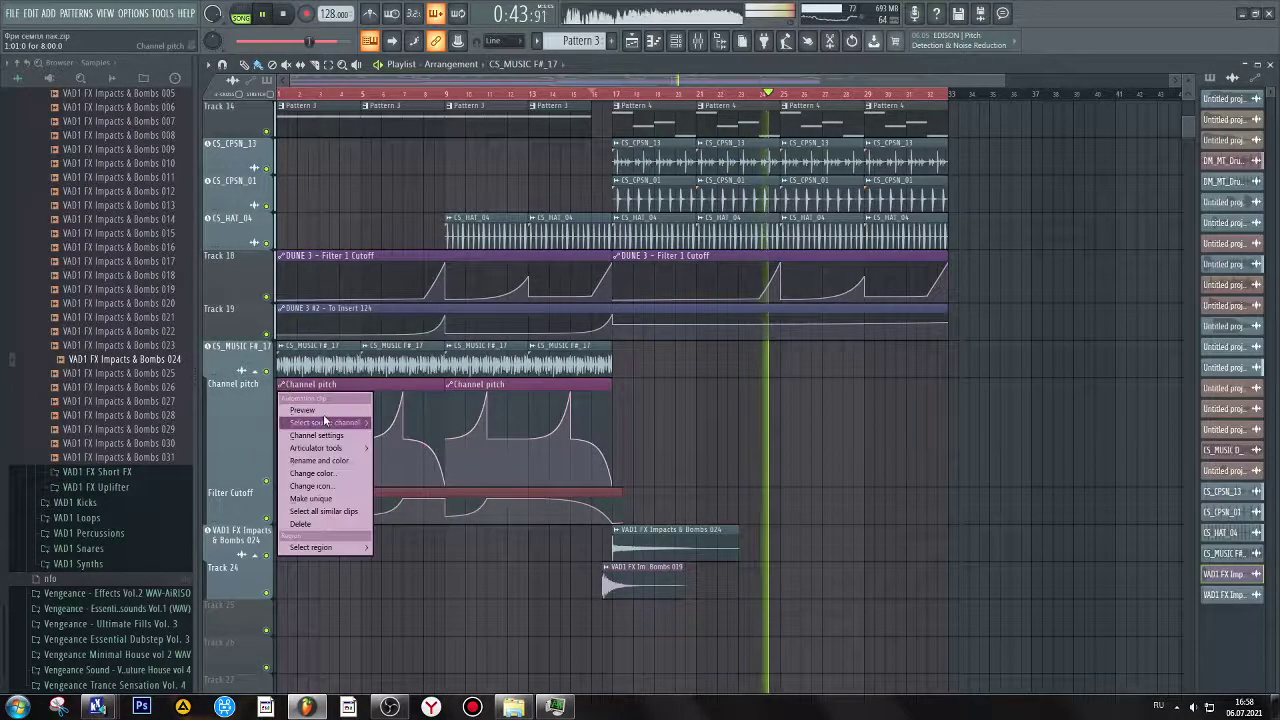
pyautogui.click(338, 499)
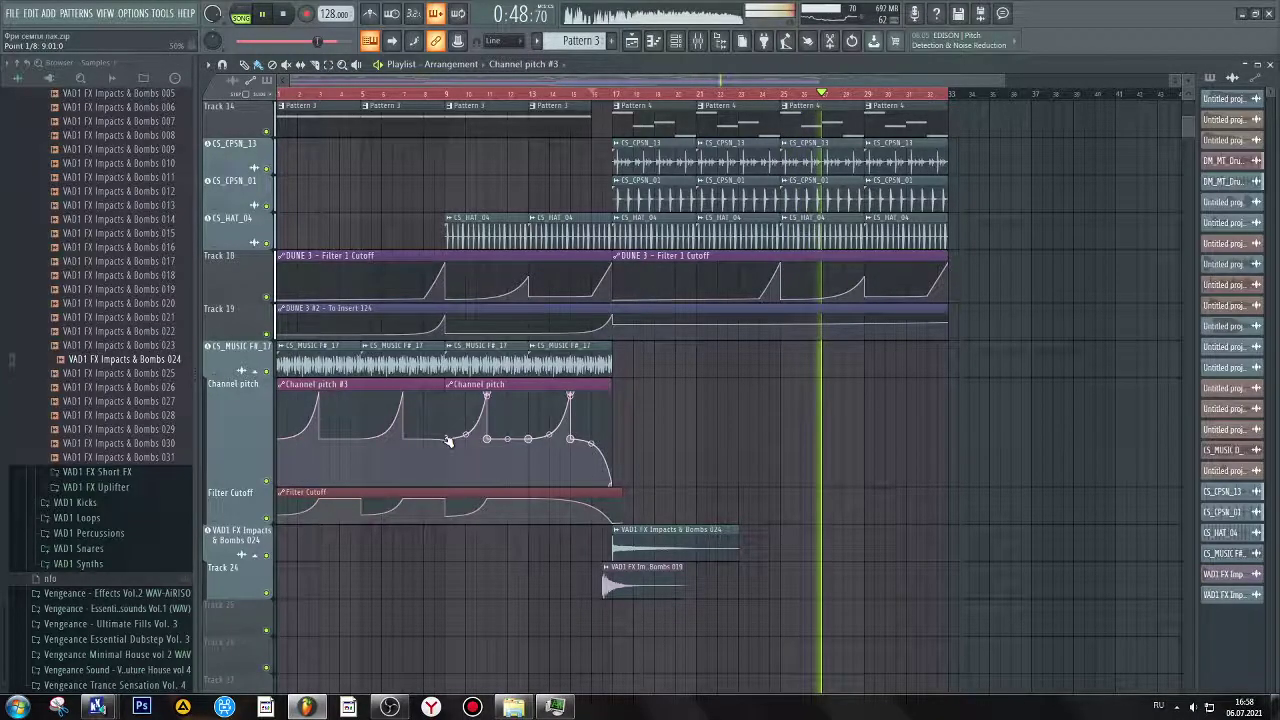
pyautogui.rightClick(448, 440)
pyautogui.click(535, 437)
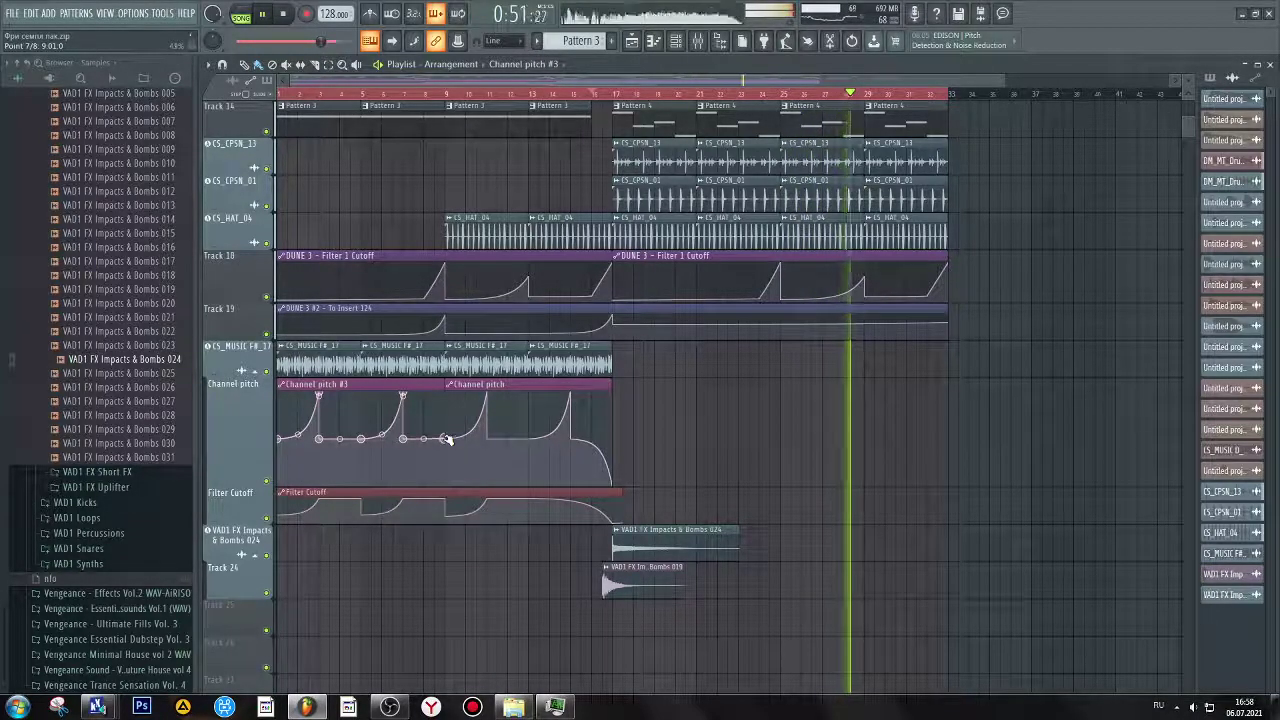
# Step: Audition the short clips just before bar 17 and delete the one at bar 16 on the Untitled project - 2021-Jul-06_18 track
pyautogui.click(576, 95)
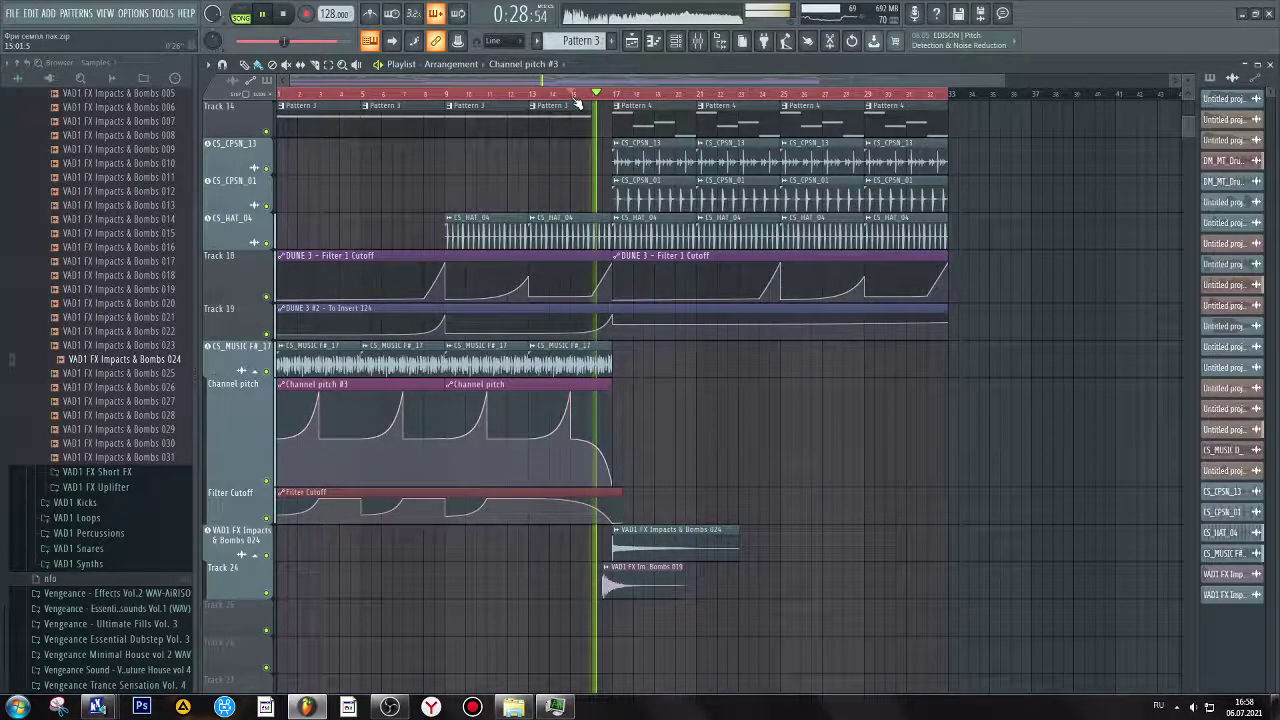
pyautogui.scroll(5, 549, 240)
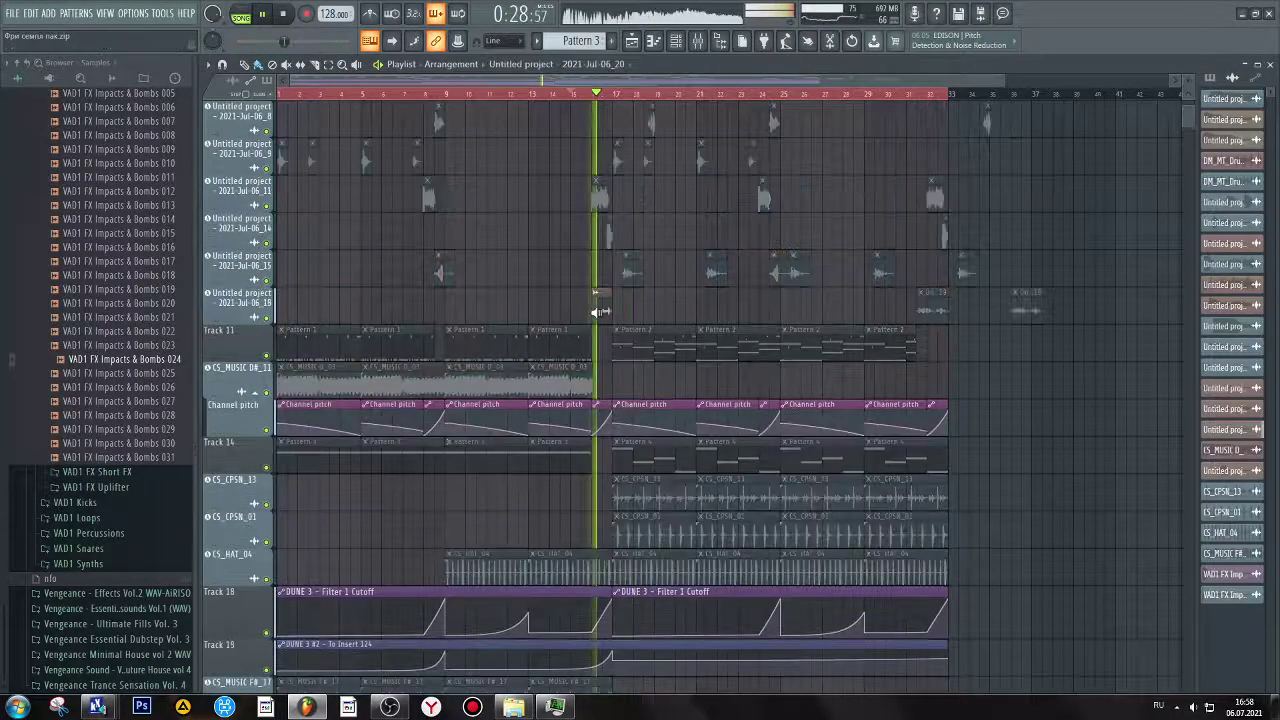
pyautogui.click(597, 195)
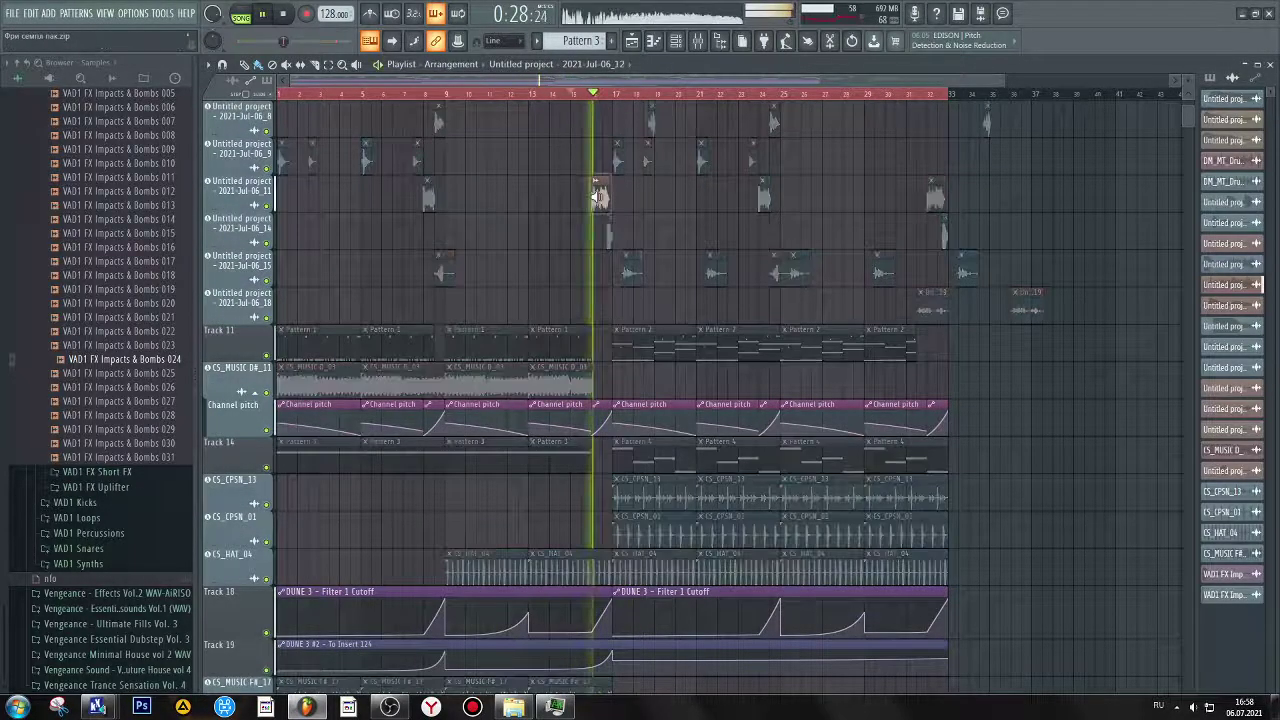
pyautogui.click(597, 197)
pyautogui.click(606, 233)
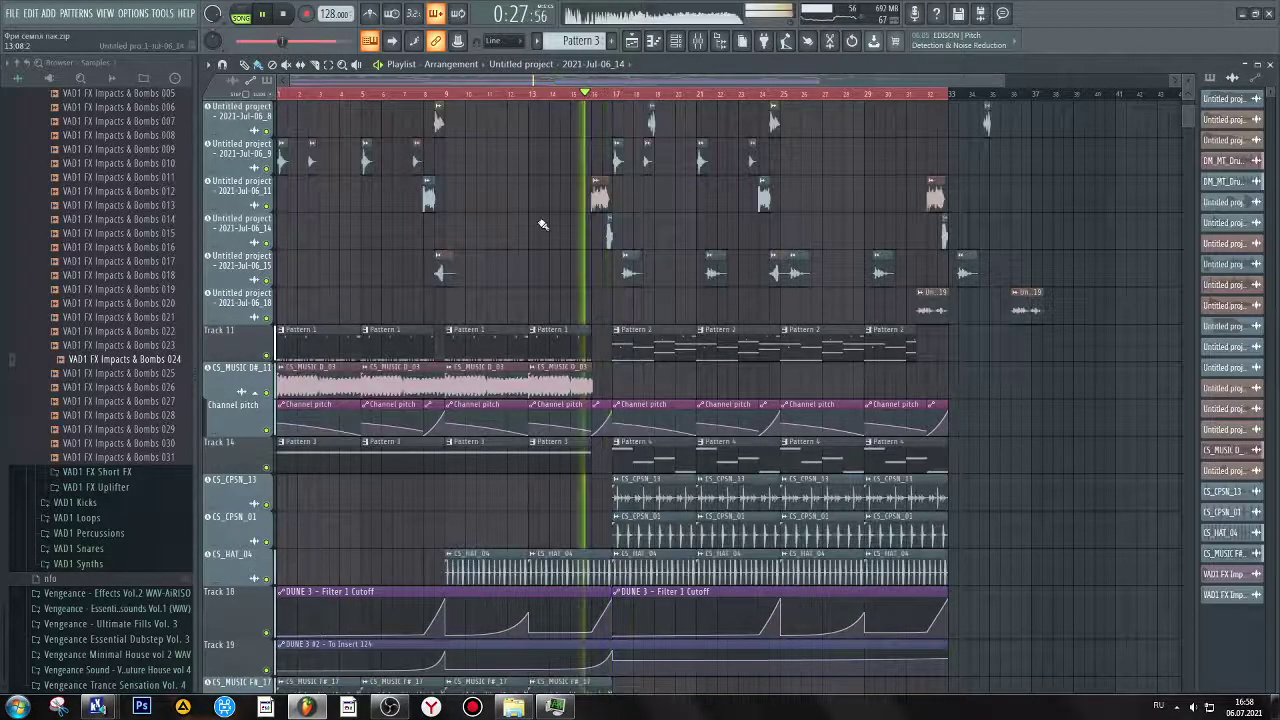
# Step: Stop playback, audition more impact samples and place VAD1 FX Impacts & Bombs 031 on Track 24 just before bar 9
pyautogui.scroll(-6, 540, 215)
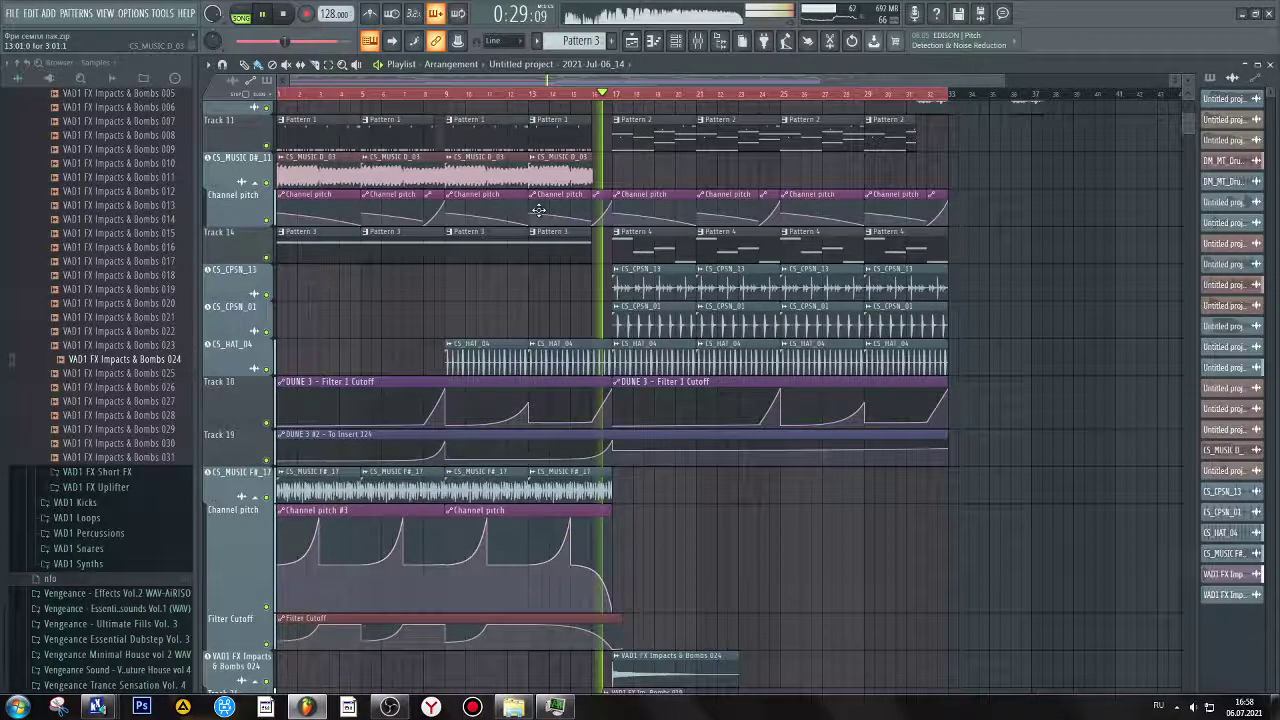
pyautogui.scroll(-6, 540, 212)
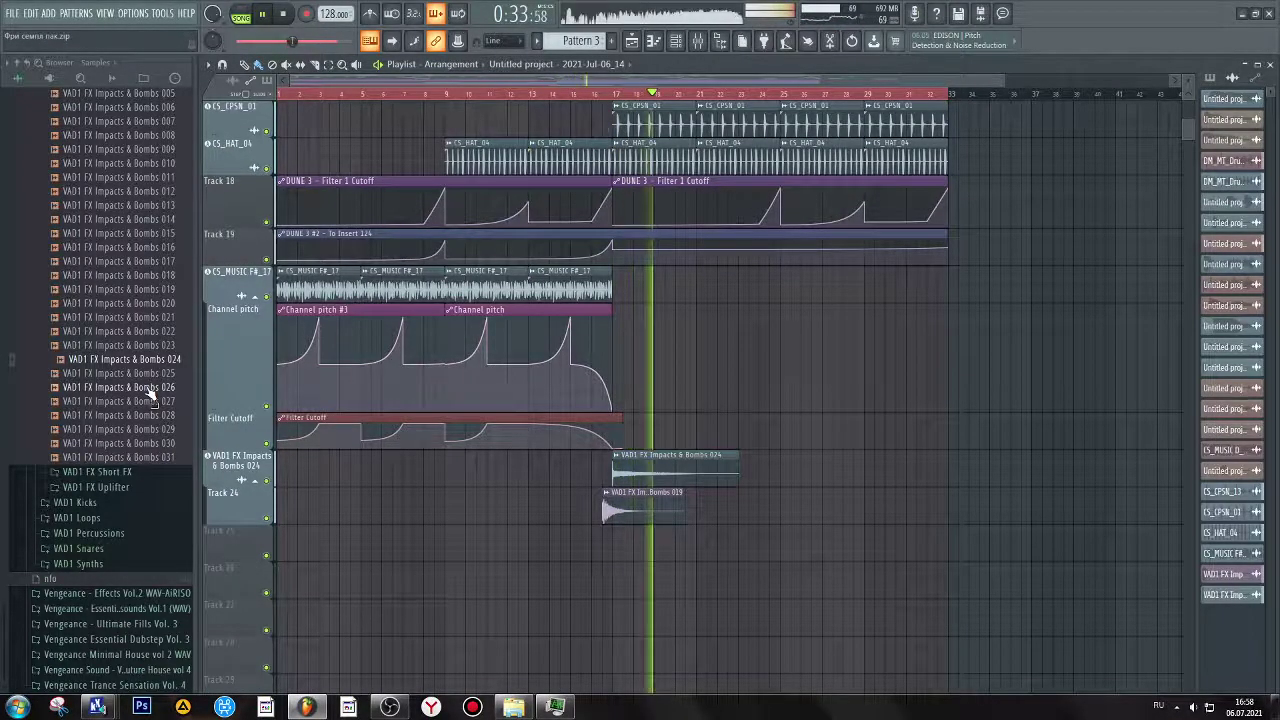
pyautogui.press('space')
pyautogui.click(148, 388)
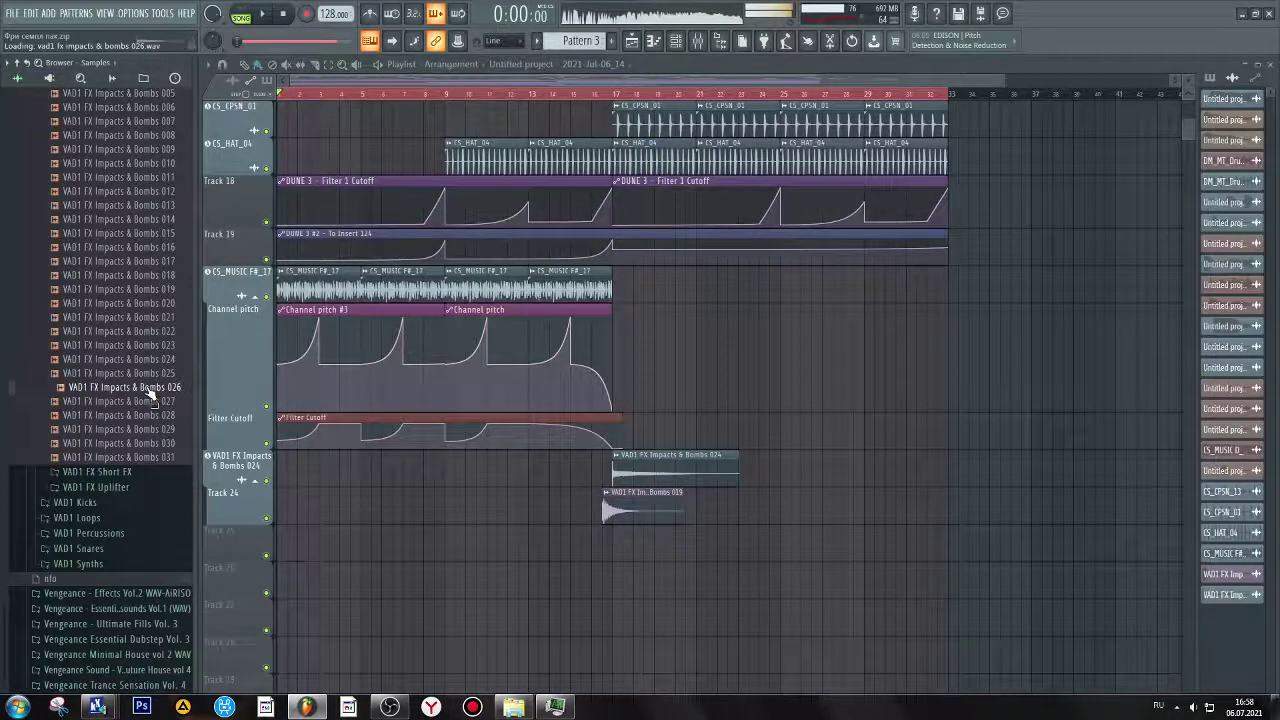
pyautogui.click(141, 435)
pyautogui.moveTo(145, 460); pyautogui.dragTo(458, 513)
# Step: Start playback, open the VAD1 FX Downlifter folder and audition its samples, including 006 and 015, against the arrangement
pyautogui.press('space')
pyautogui.scroll(7, 140, 285)
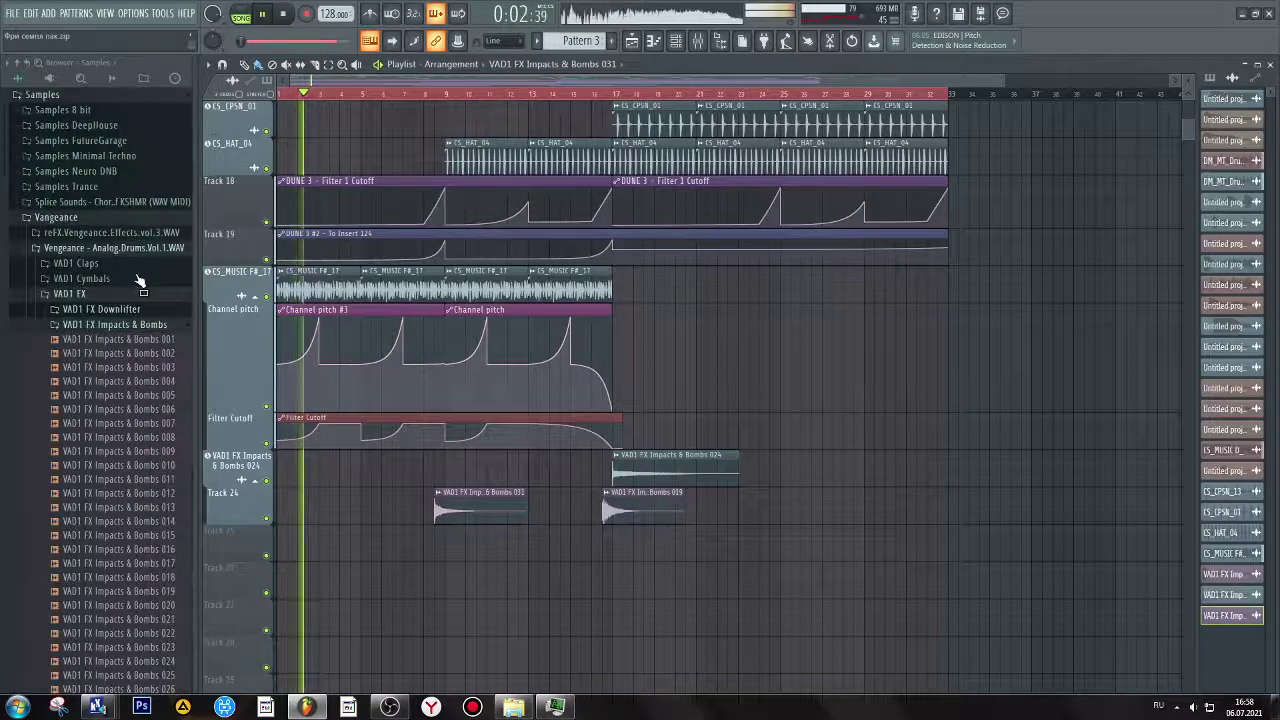
pyautogui.click(125, 309)
pyautogui.click(141, 394)
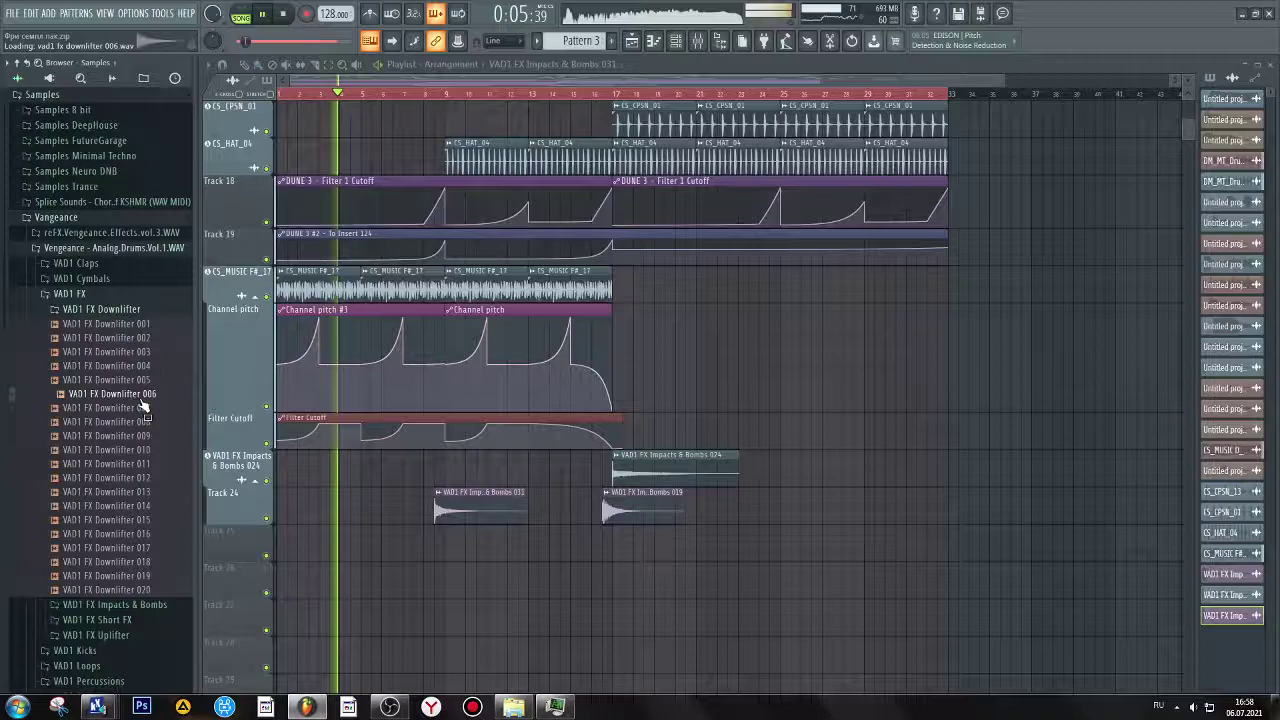
pyautogui.click(143, 522)
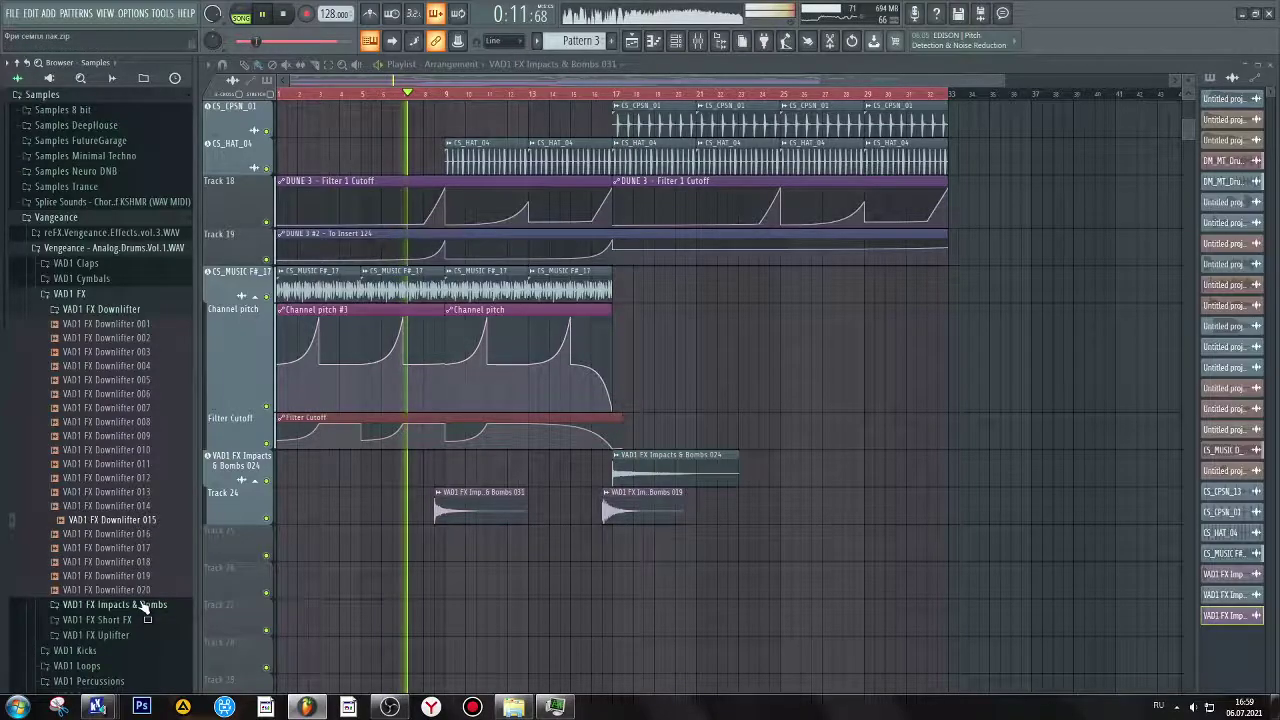
# Step: Add VAD1 FX Downlifter 015 as an audio track below Track 24, with its clip starting at bar 17
pyautogui.moveTo(143, 520); pyautogui.dragTo(258, 537)
pyautogui.click(618, 388)
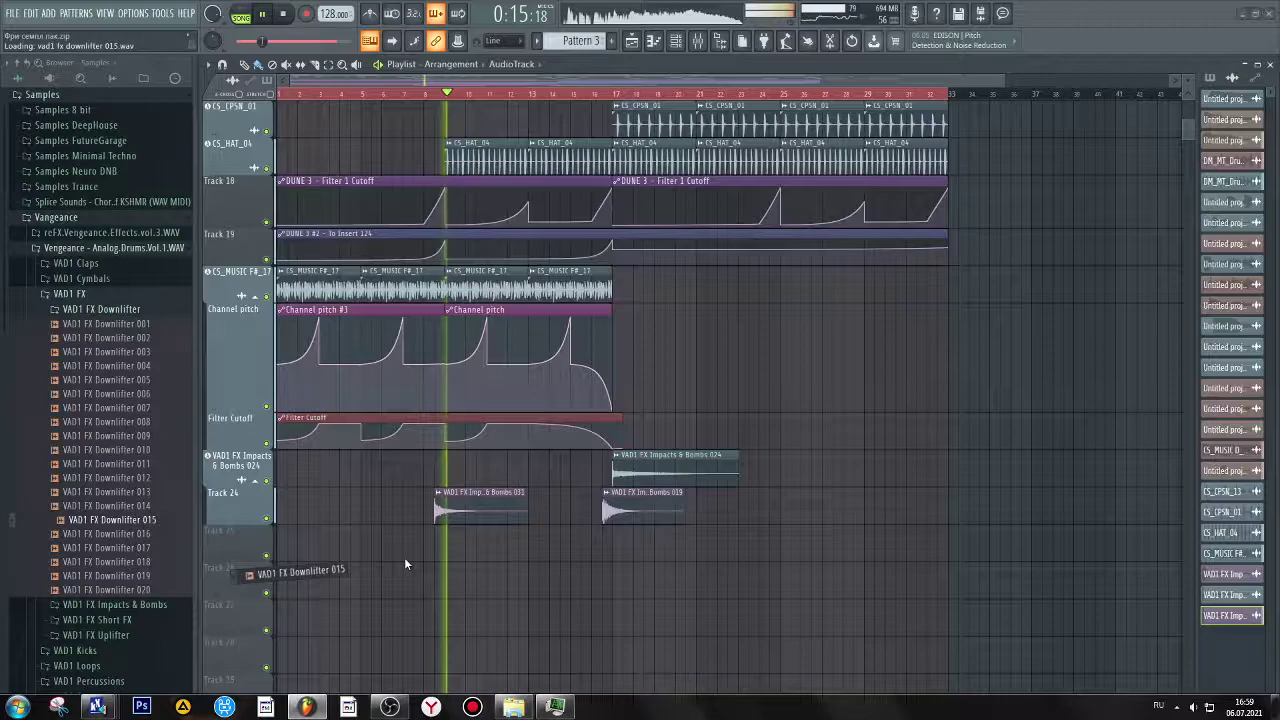
pyautogui.moveTo(404, 564); pyautogui.dragTo(642, 535)
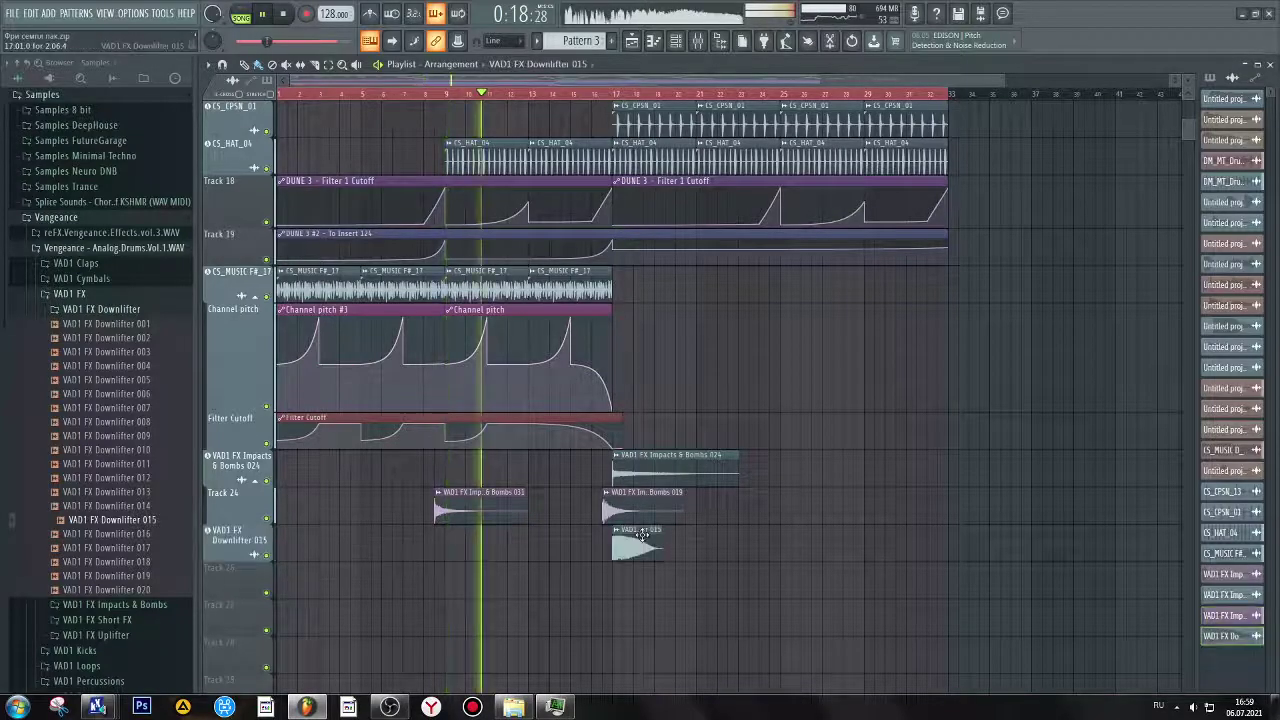
pyautogui.doubleClick(642, 535)
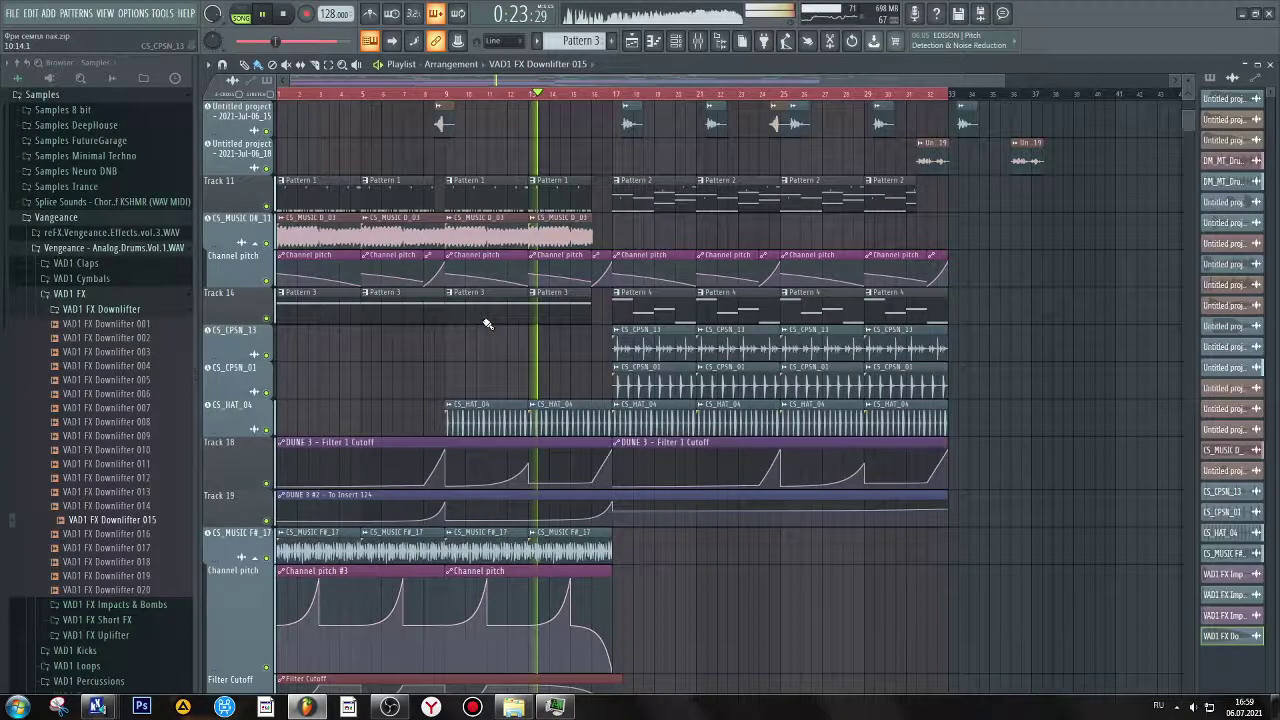
# Step: Listen to the transition across bar 17 while reviewing the upper tracks of the arrangement
pyautogui.scroll(2, 487, 323)
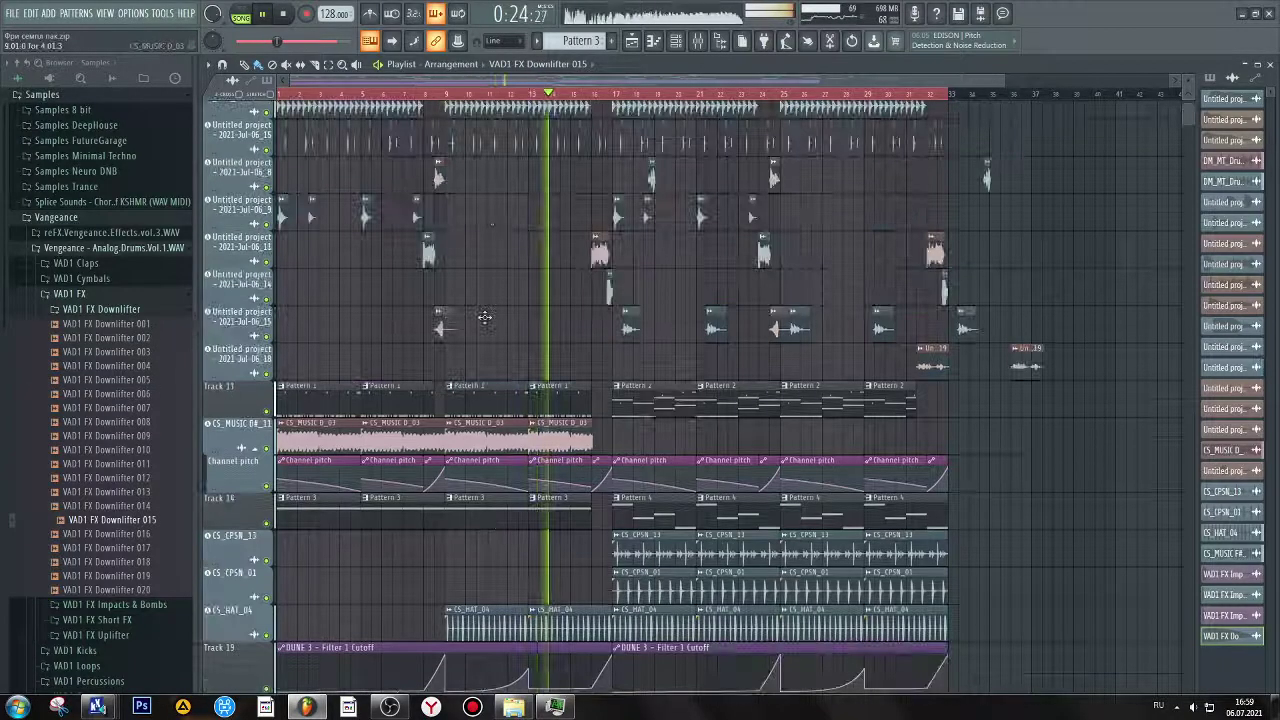
pyautogui.scroll(2, 489, 321)
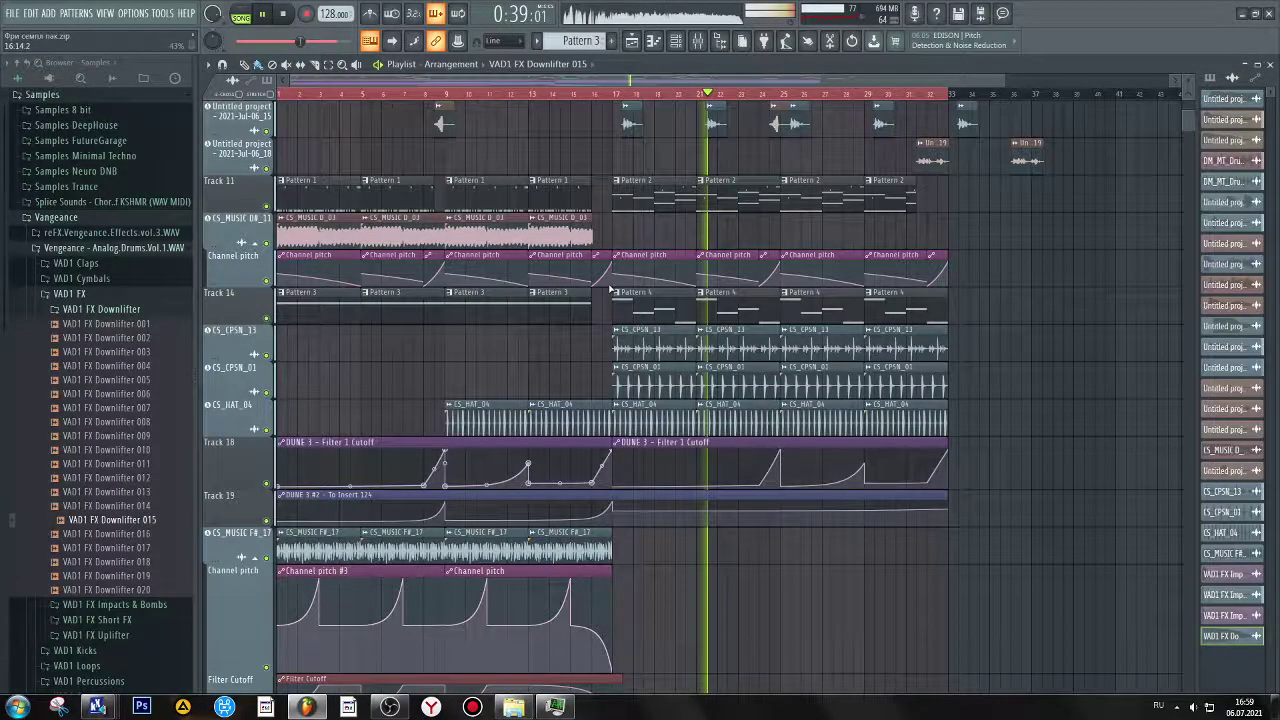
# Step: Audition the VAD1 FX Uplifter samples and place VAD1 FX Uplifter 004 on the Impacts & Bombs 024 track, ending at bar 17
pyautogui.scroll(6, 611, 287)
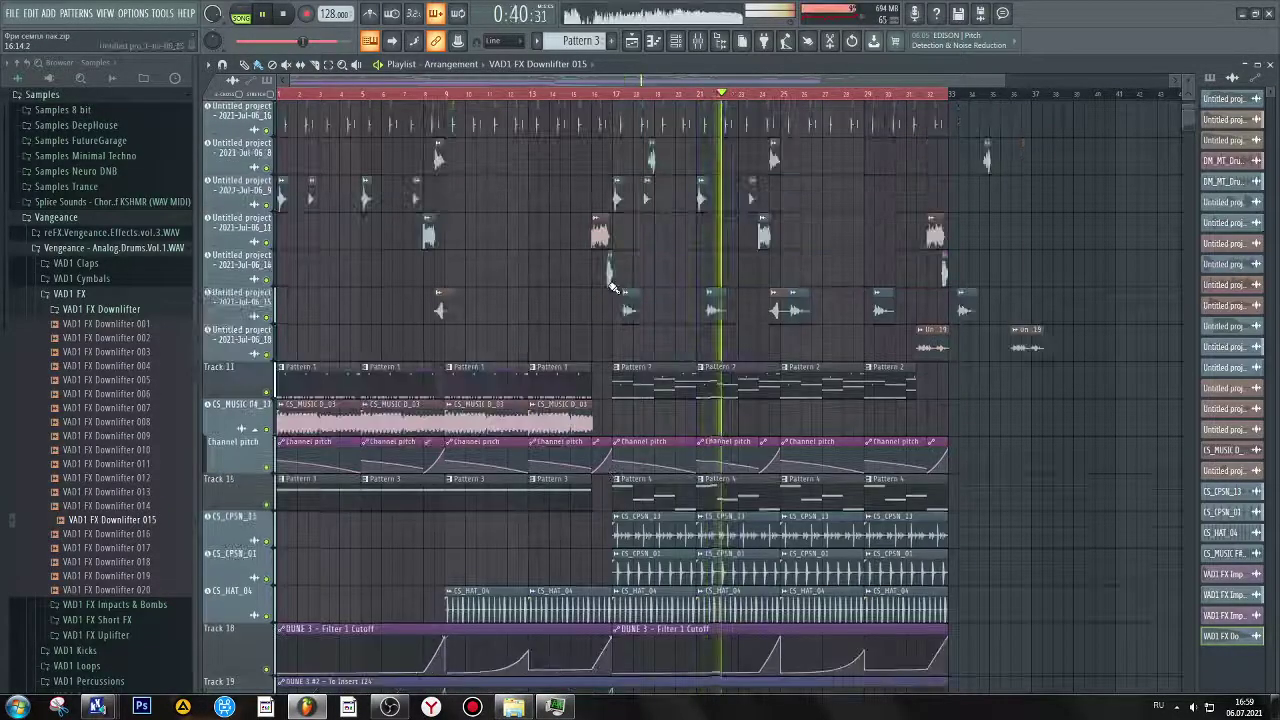
pyautogui.scroll(-7, 613, 287)
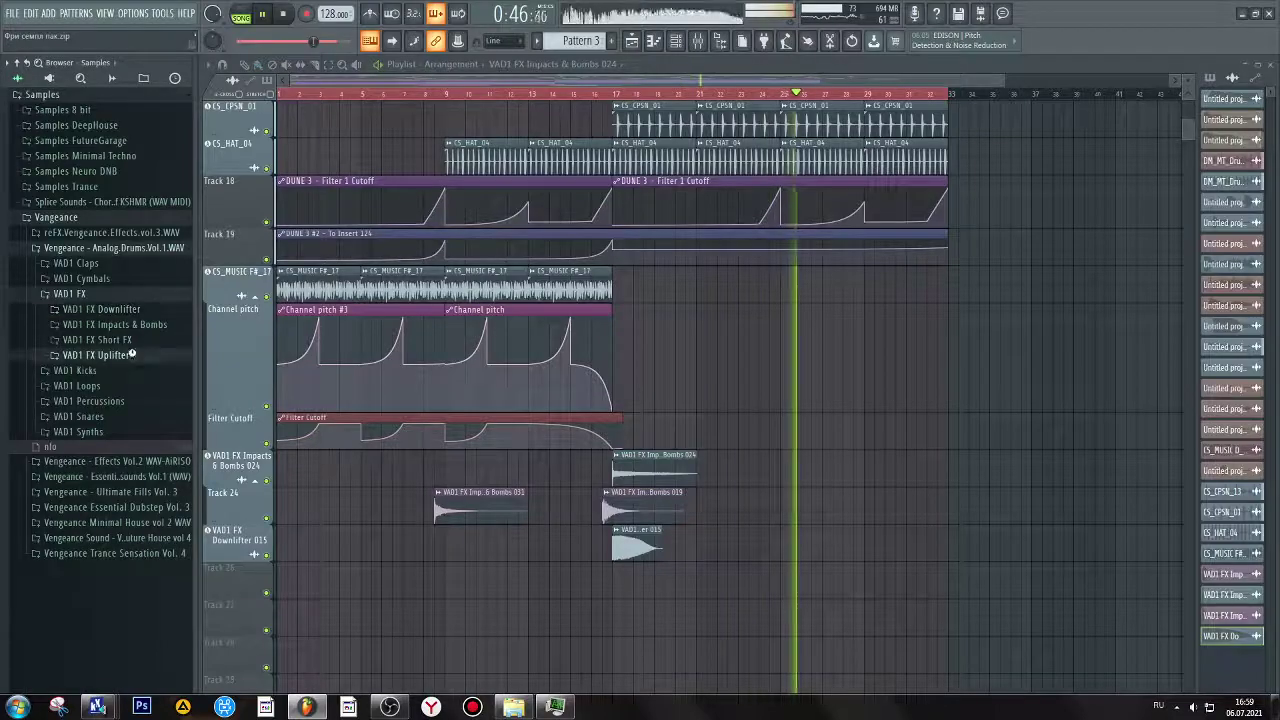
pyautogui.click(131, 355)
pyautogui.press('space')
pyautogui.click(135, 412)
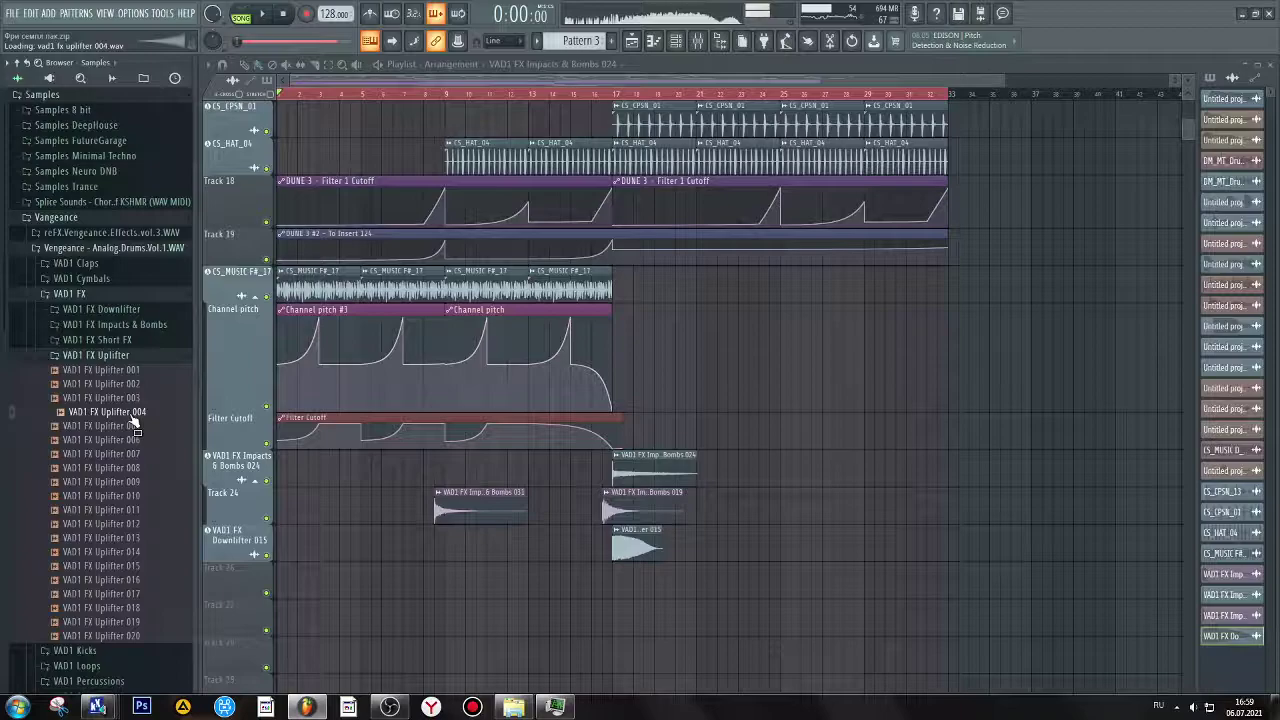
pyautogui.moveTo(133, 424); pyautogui.dragTo(595, 477)
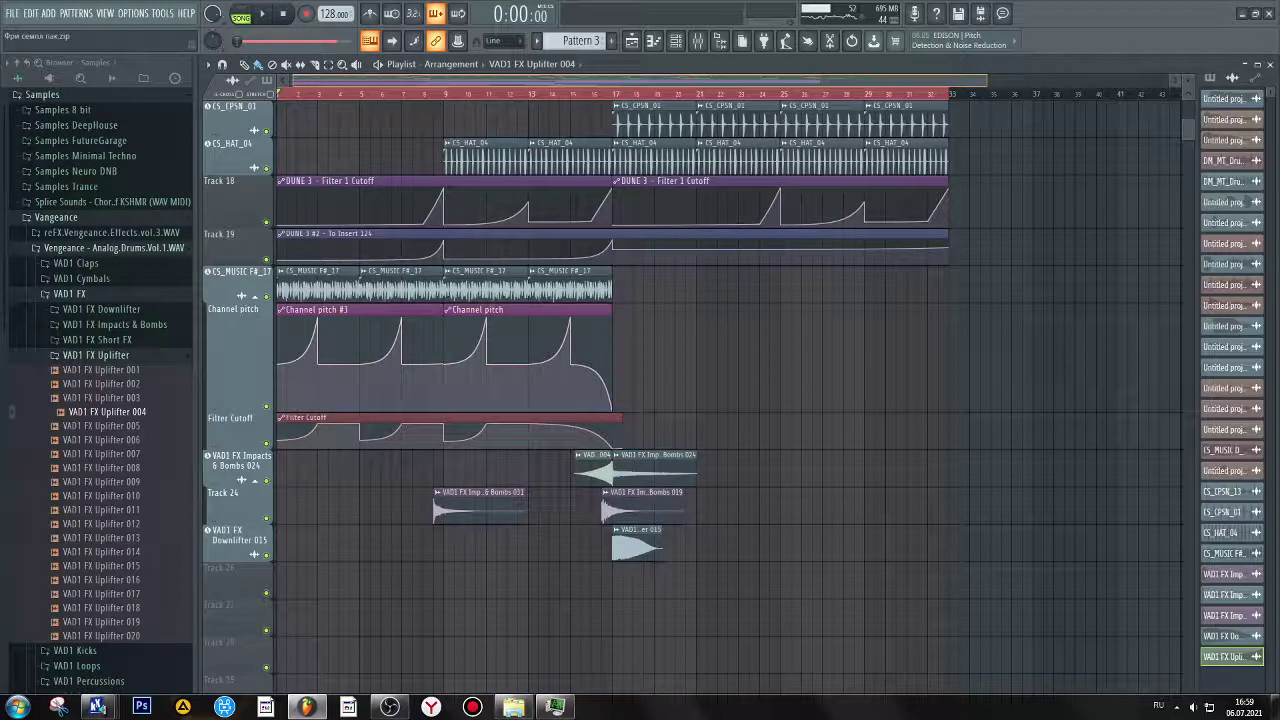
# Step: Check the Uplifter 004 channel settings and listen to the transition into bar 17 alongside the surrounding tracks
pyautogui.scroll(5, 491, 467)
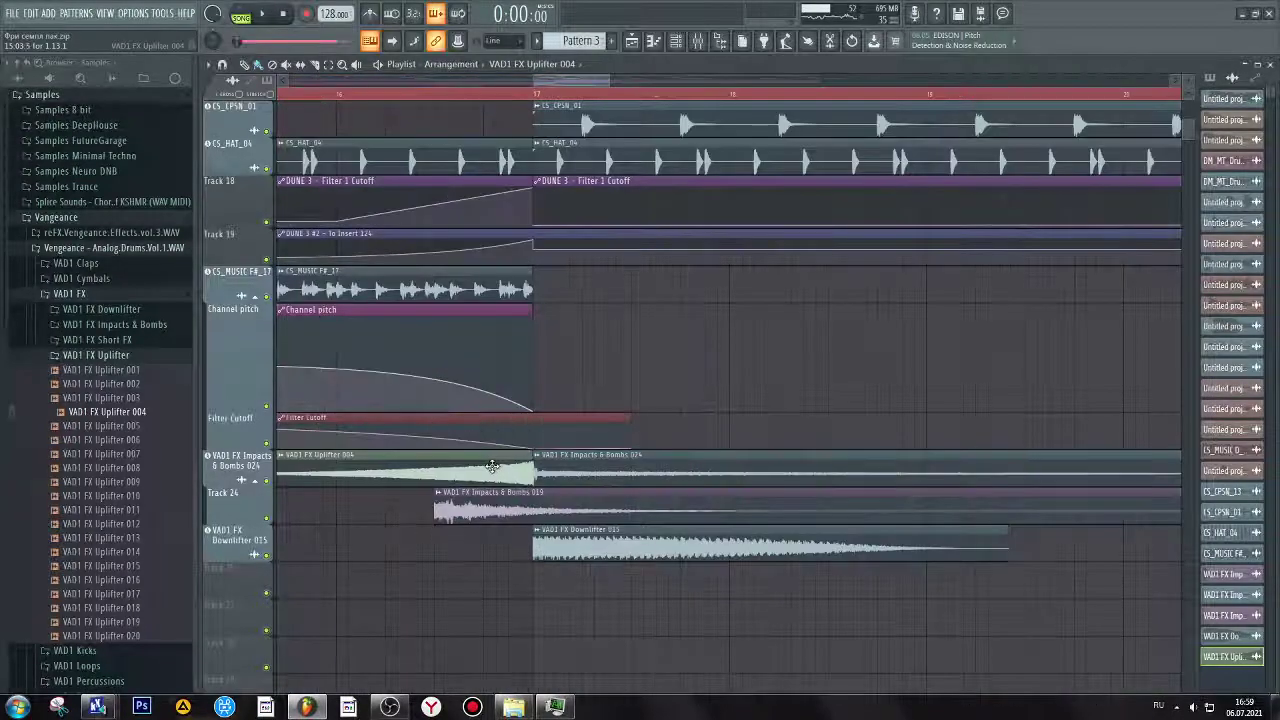
pyautogui.doubleClick(491, 467)
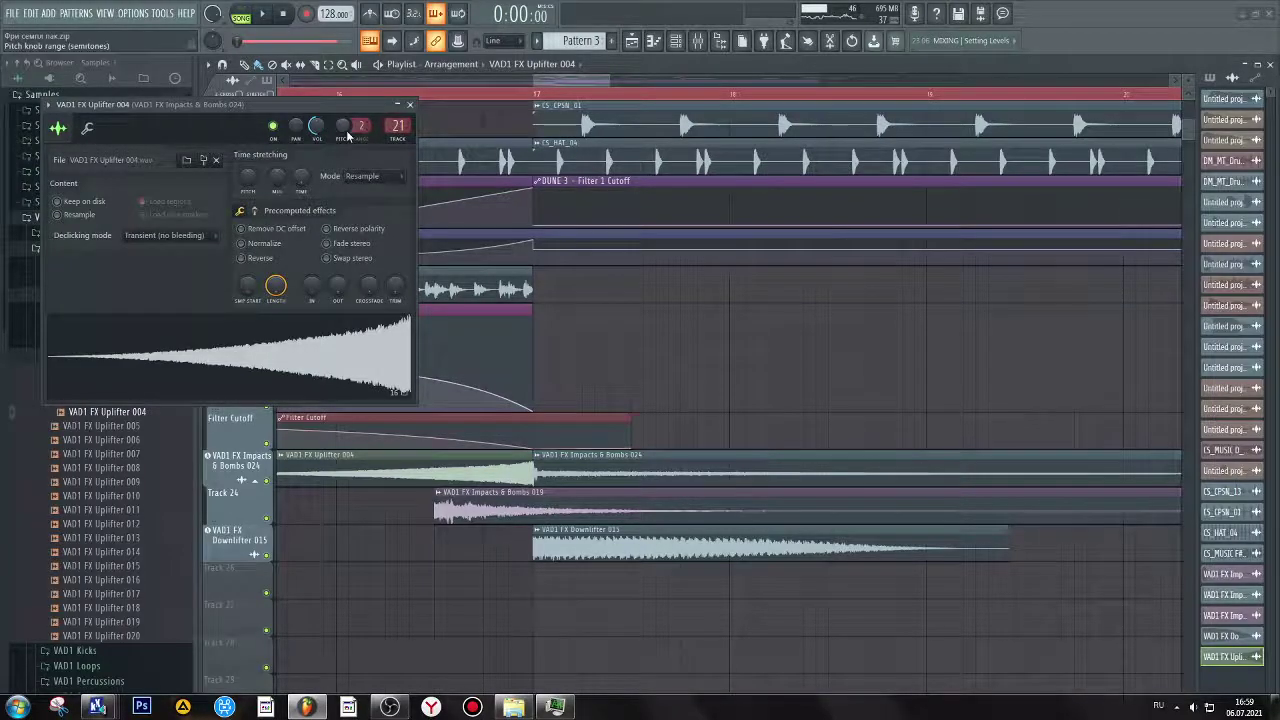
pyautogui.click(438, 94)
pyautogui.press('space')
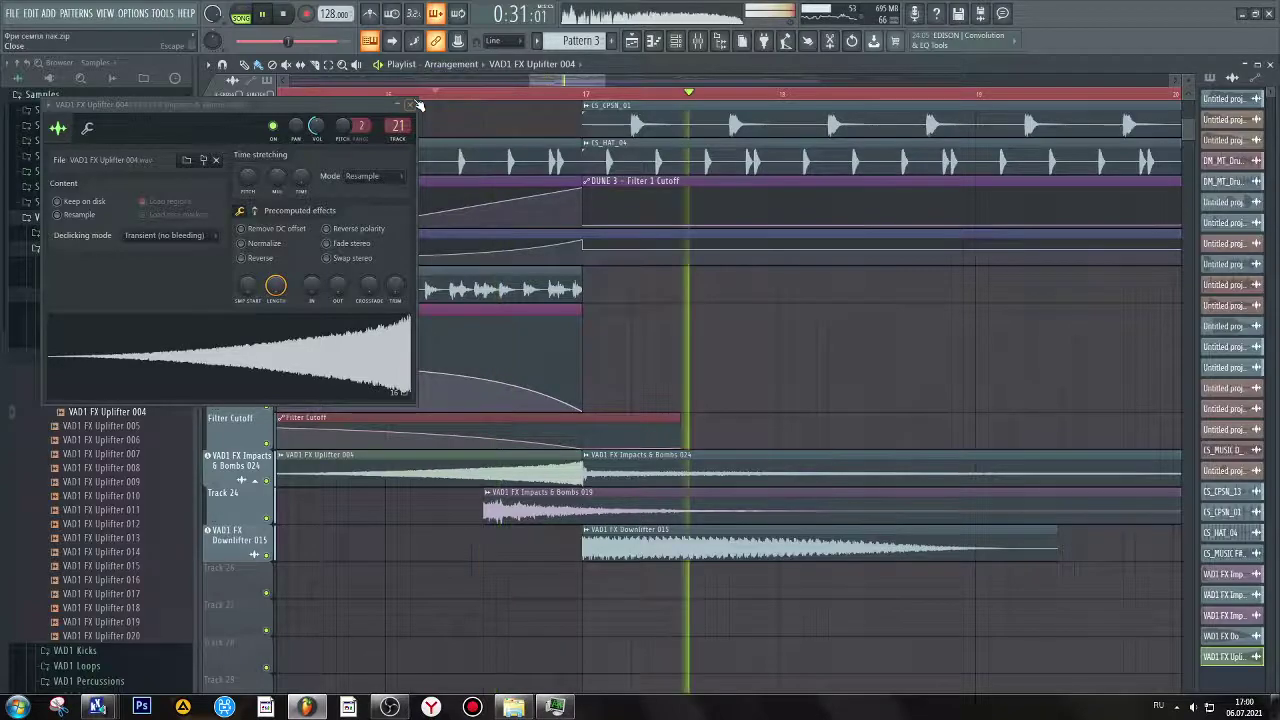
pyautogui.click(418, 104)
pyautogui.scroll(-3, 586, 309)
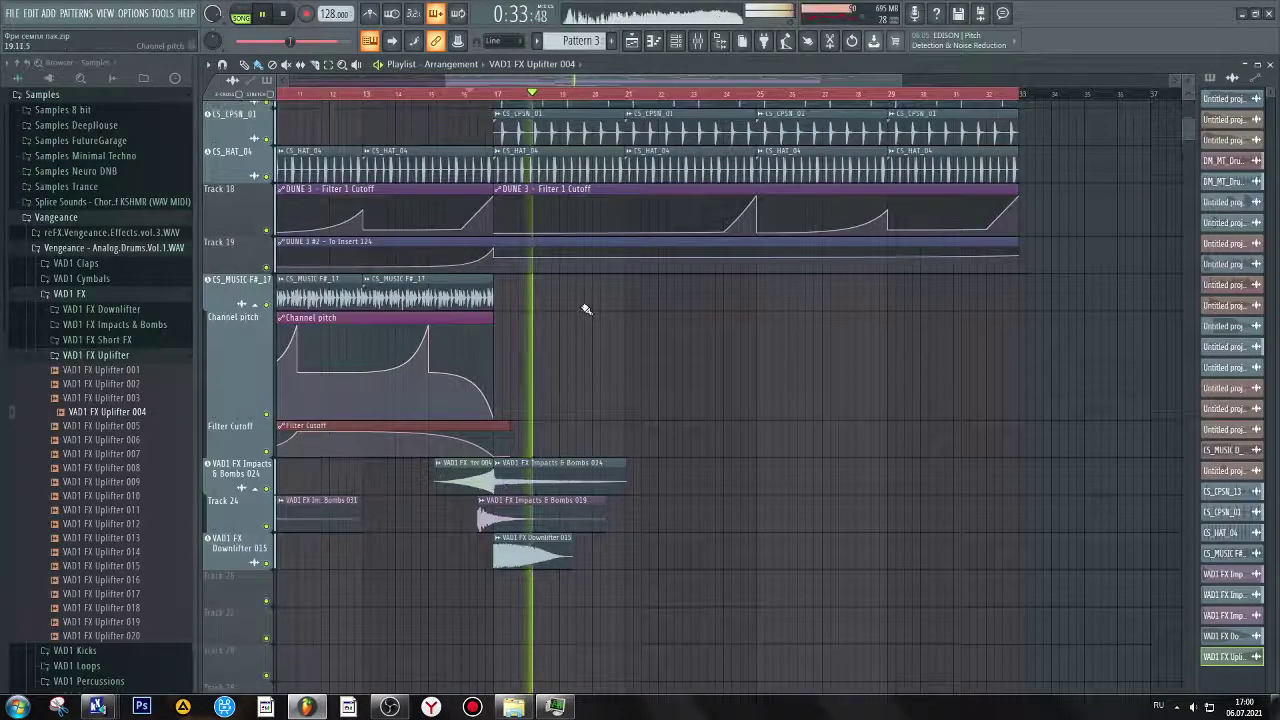
pyautogui.press('space')
pyautogui.scroll(5, 586, 309)
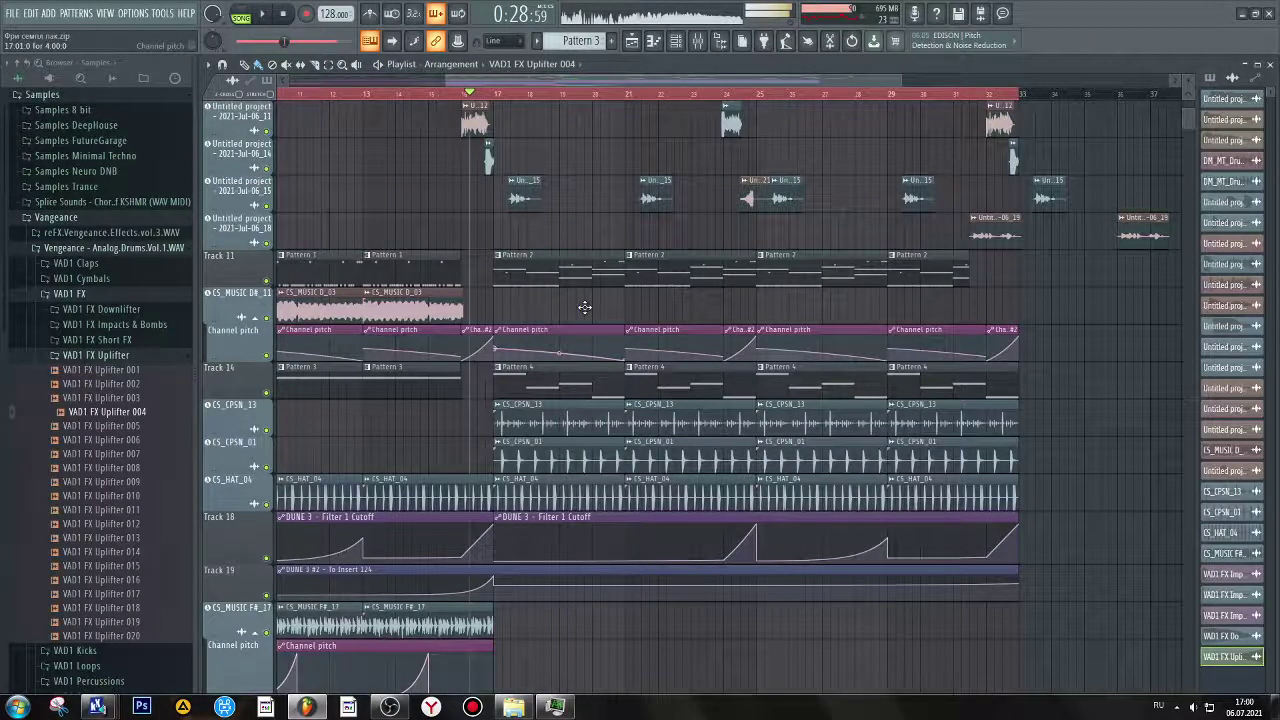
pyautogui.scroll(-5, 584, 307)
# Step: Narrow the Playlist window to free up workspace and show the Channel rack beside it
pyautogui.doubleClick(683, 60)
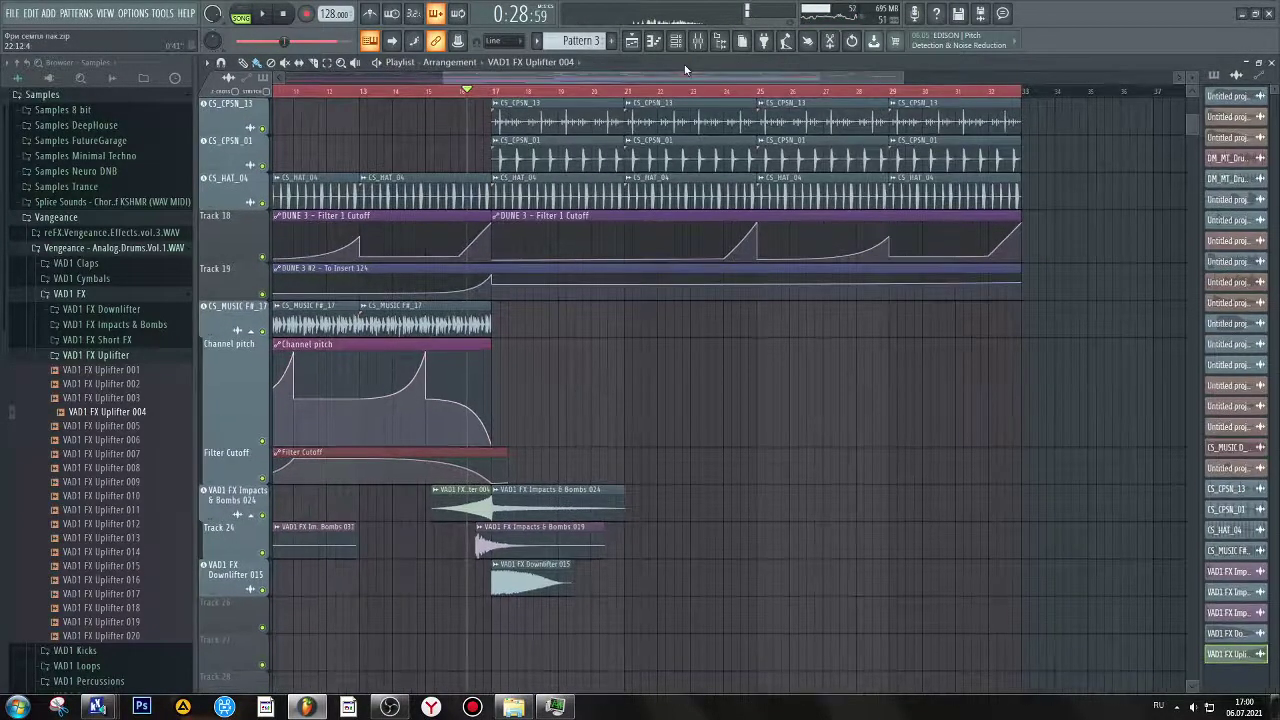
pyautogui.moveTo(198, 165); pyautogui.dragTo(604, 165)
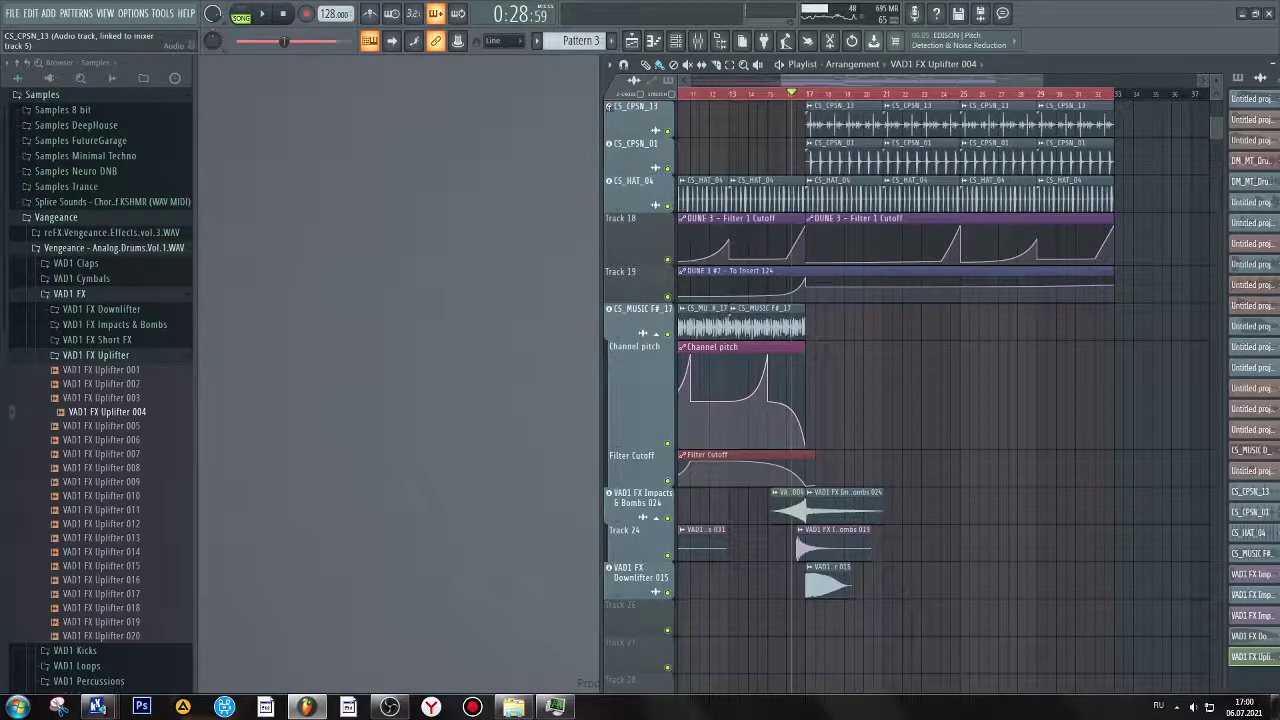
pyautogui.press('F6')
pyautogui.click(293, 67)
pyautogui.click(291, 79)
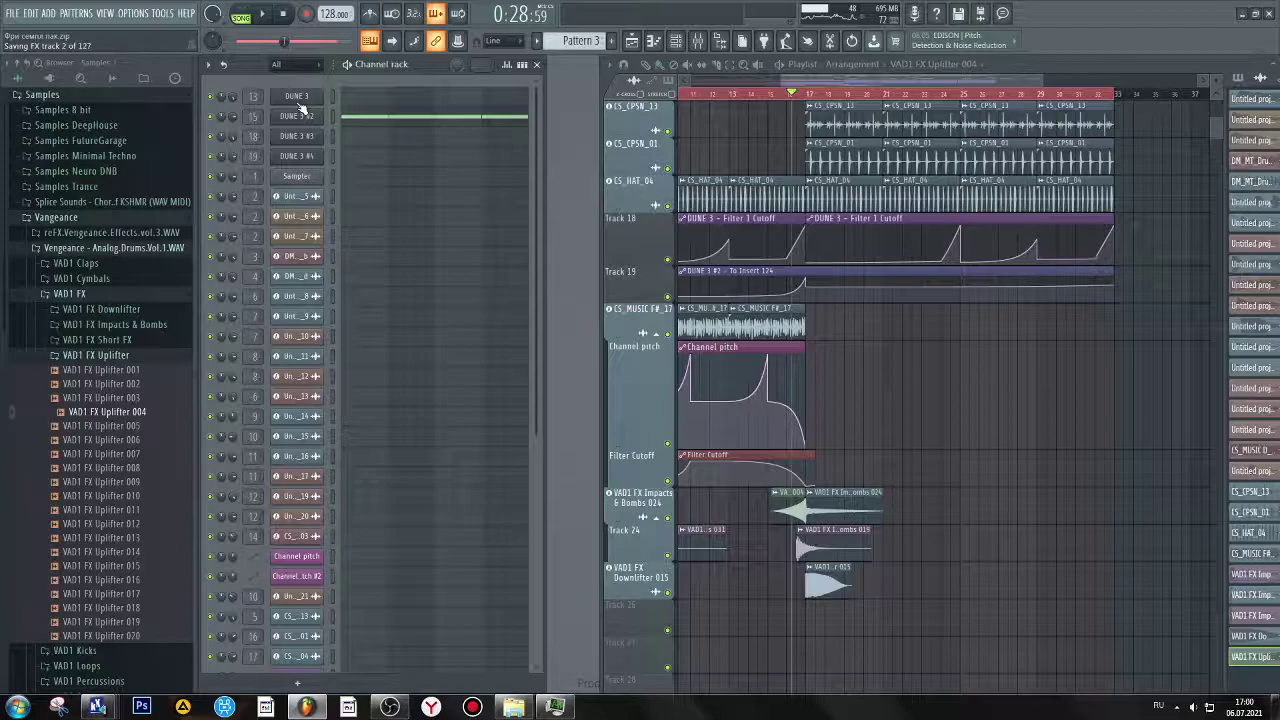
pyautogui.rightClick(299, 104)
pyautogui.moveTo(378, 197)
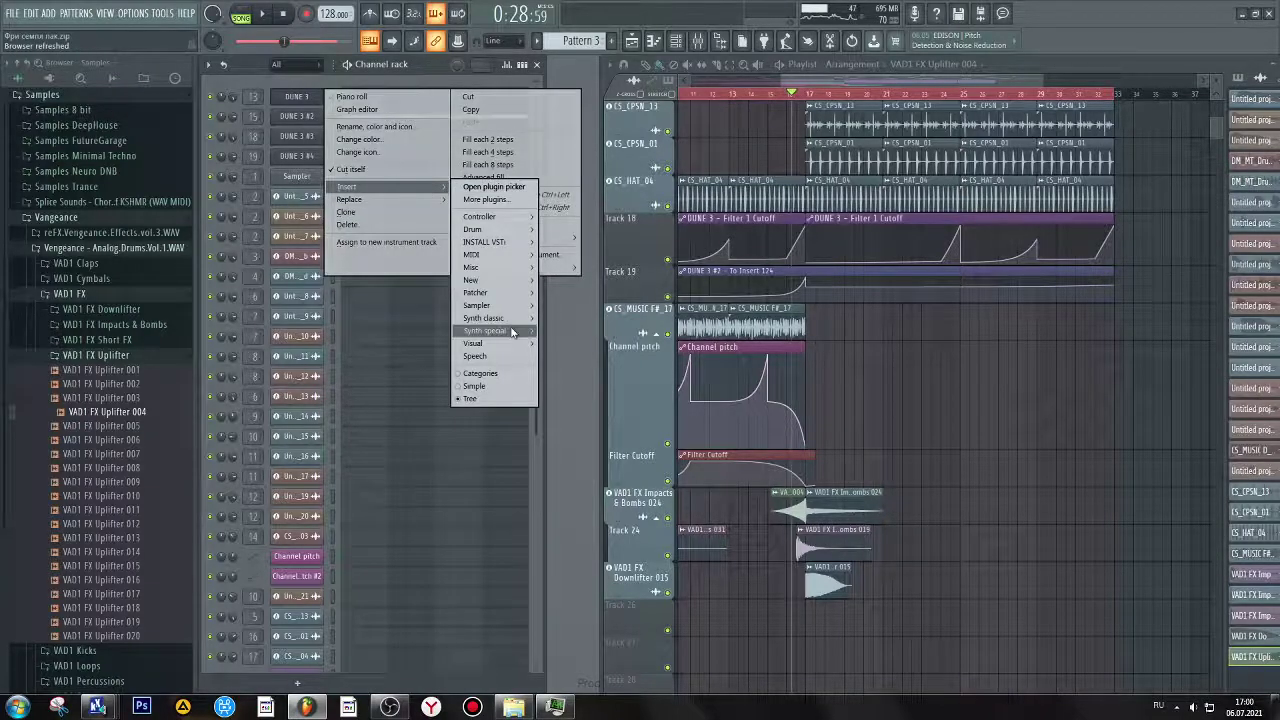
pyautogui.moveTo(519, 336)
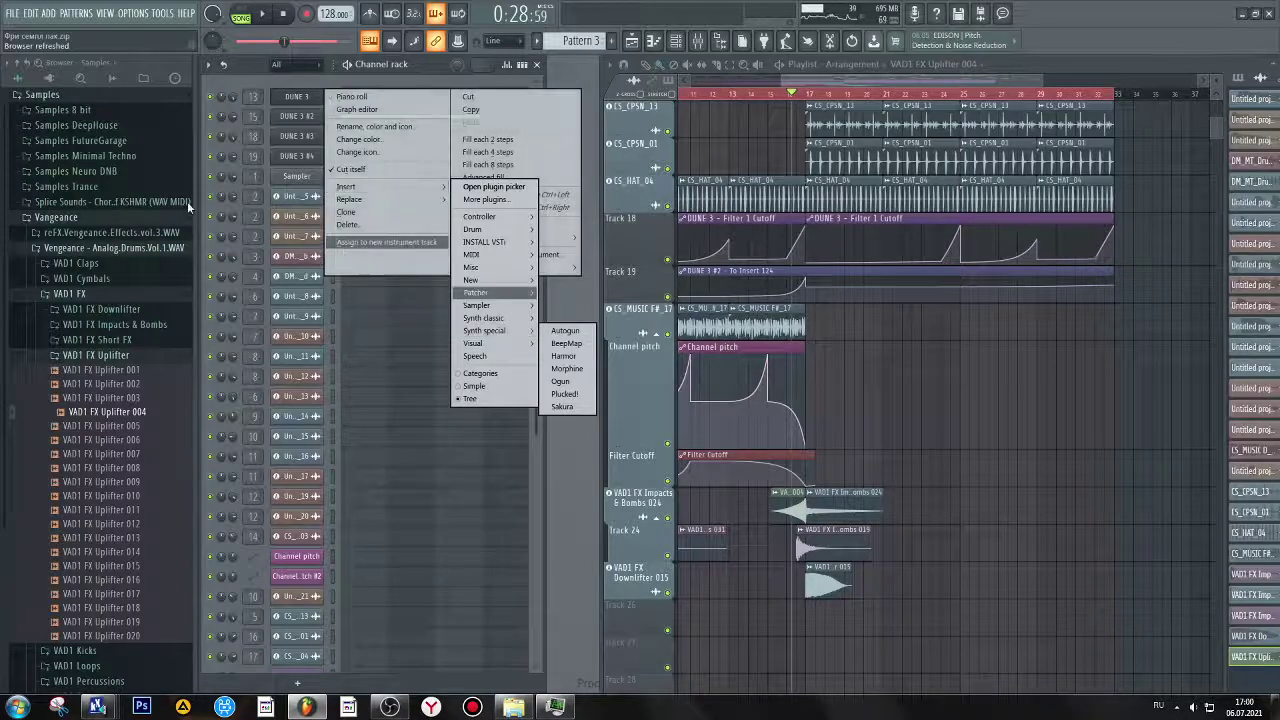
pyautogui.click(27, 82)
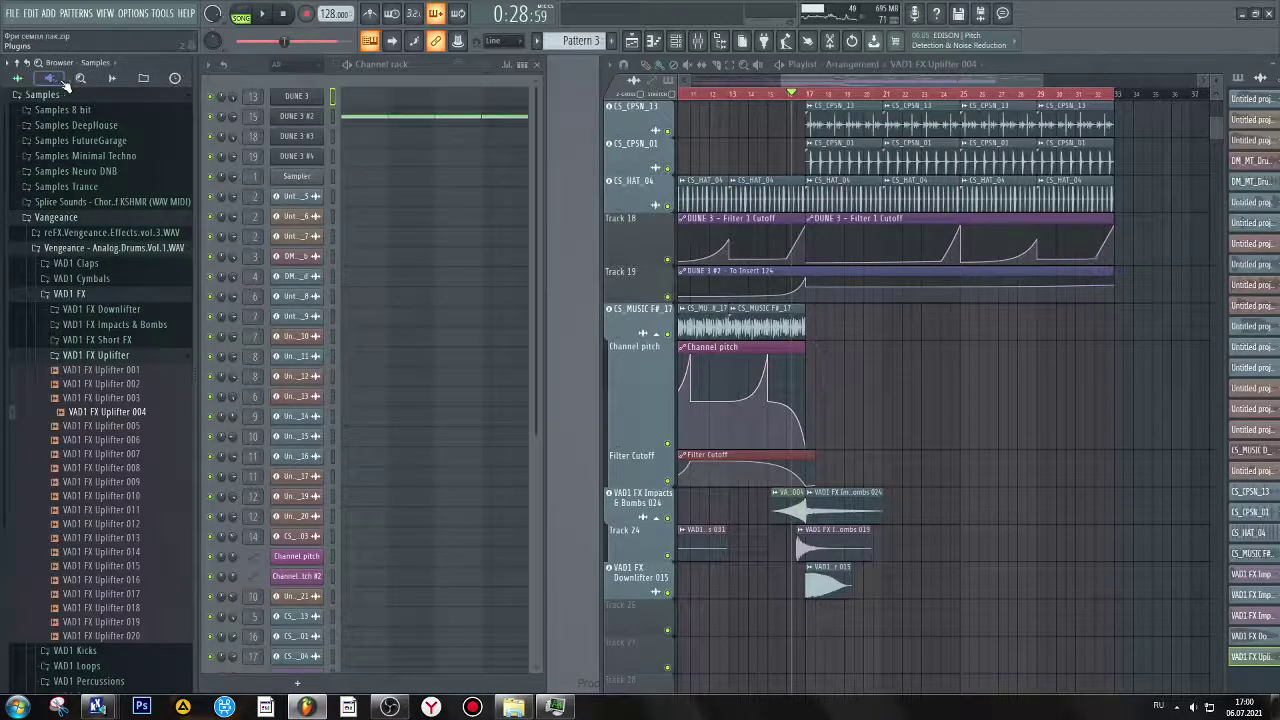
# Step: Add the Grand Piano preset from Packs > Instruments > Keyboard as a new channel at the start of the Channel rack
pyautogui.click(112, 79)
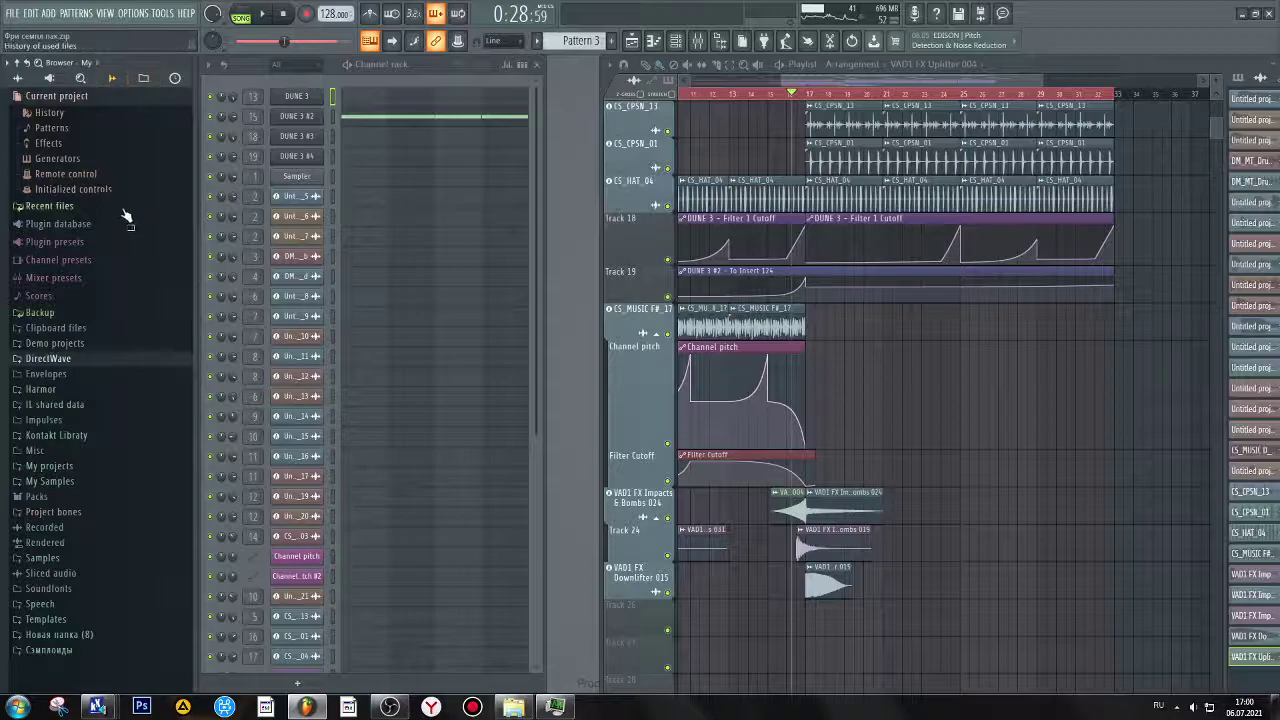
pyautogui.click(66, 499)
pyautogui.click(100, 566)
pyautogui.click(96, 605)
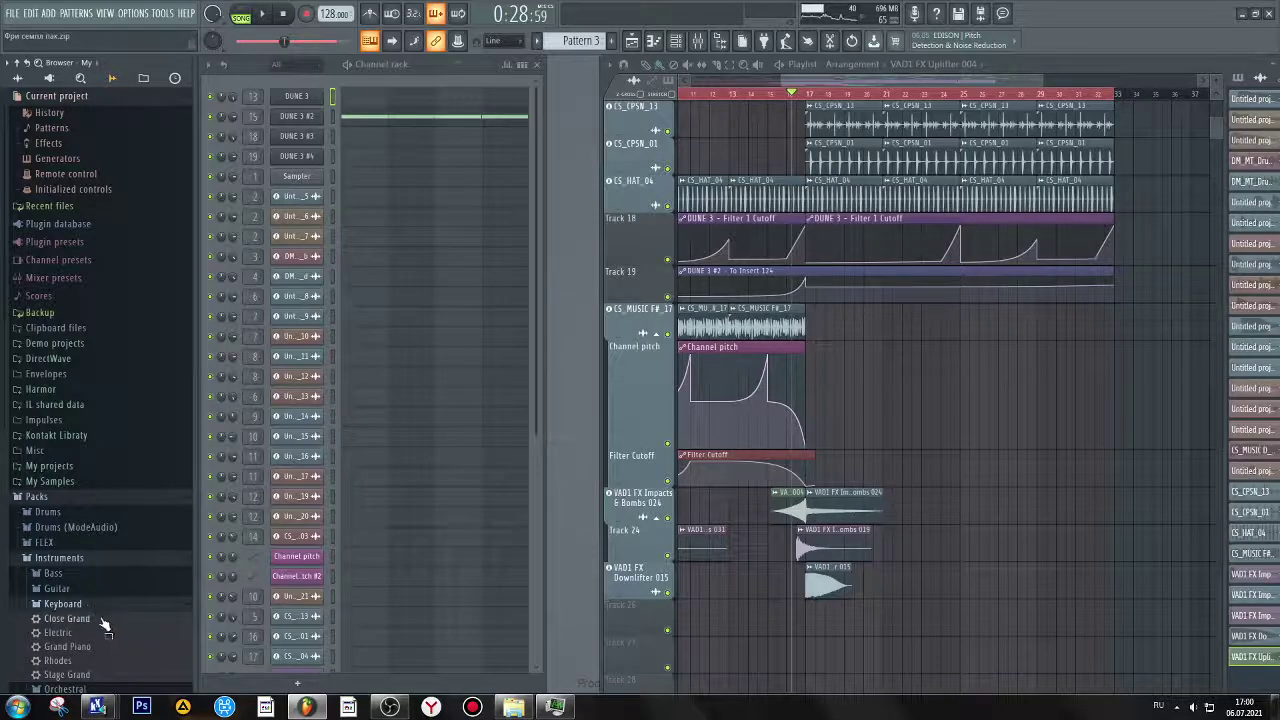
pyautogui.moveTo(68, 646); pyautogui.dragTo(310, 96)
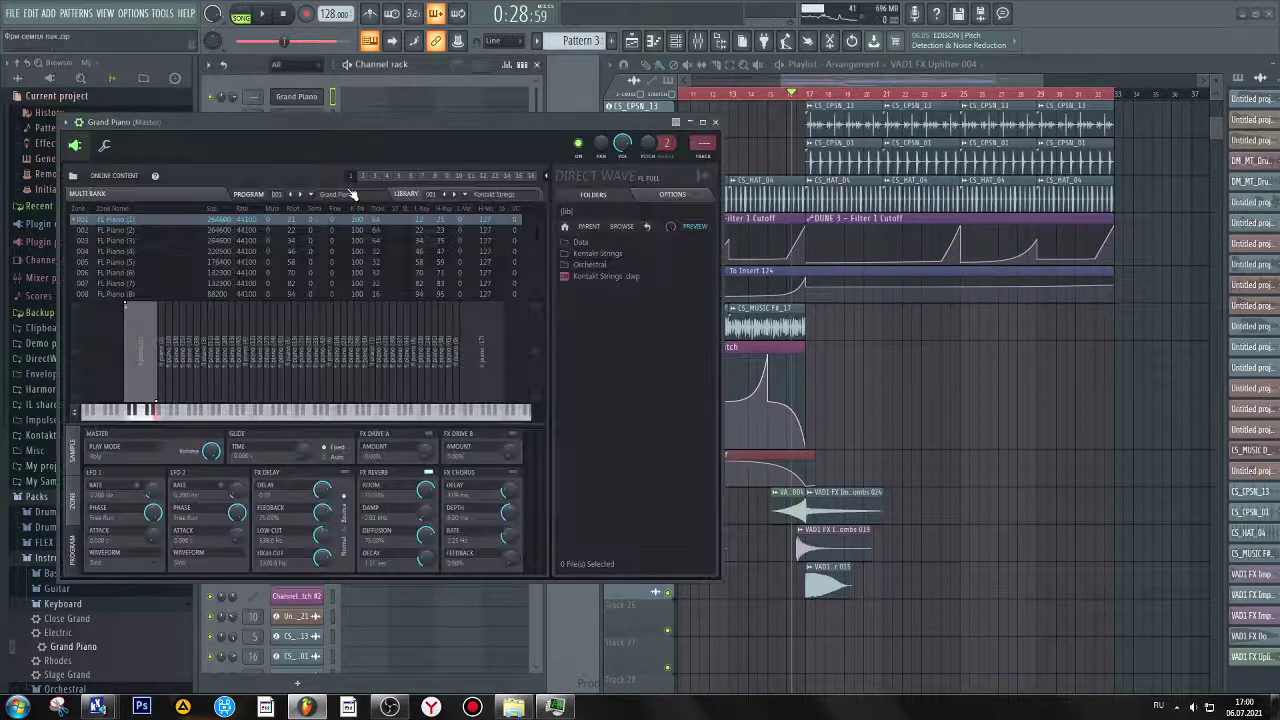
# Step: Route the Grand Piano to mixer track 23 and send that track to inserts 124 and 125
pyautogui.click(707, 137)
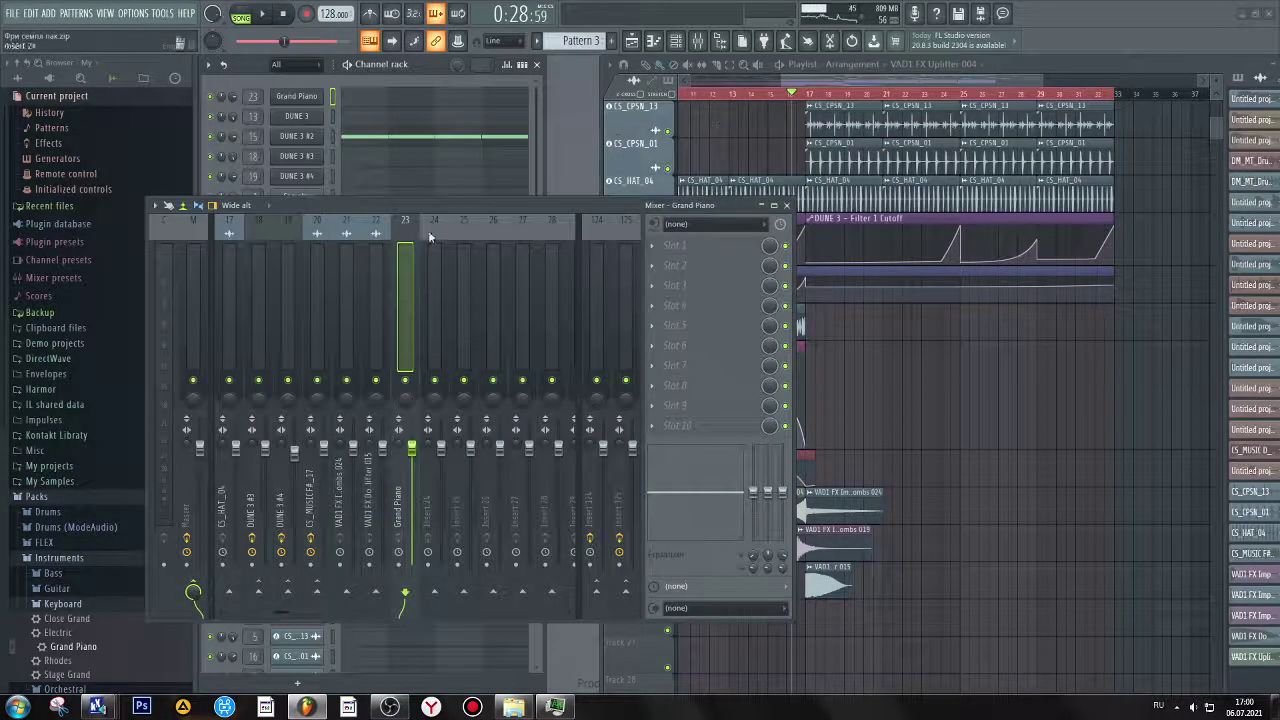
pyautogui.click(598, 593)
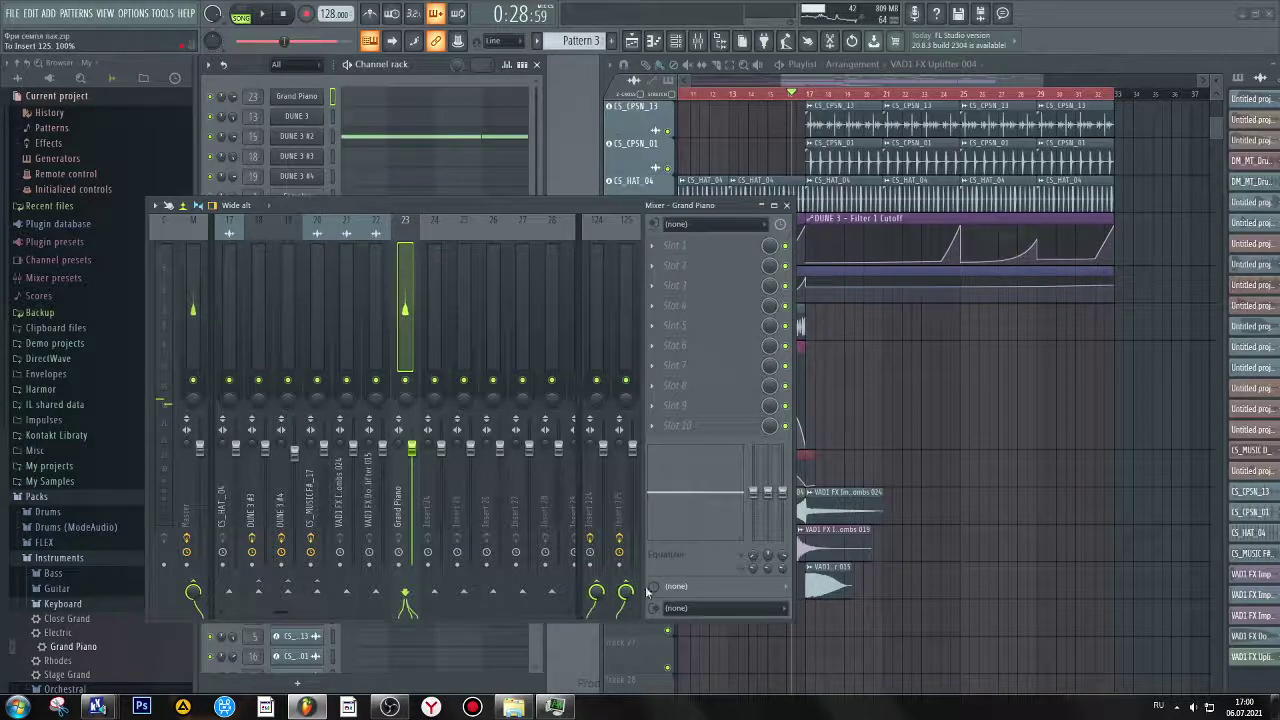
# Step: Cut the low band and boost the high band of the Grand Piano track's equalizer, and adjust its stereo separation
pyautogui.moveTo(662, 495); pyautogui.dragTo(664, 540)
pyautogui.moveTo(727, 493); pyautogui.dragTo(716, 458)
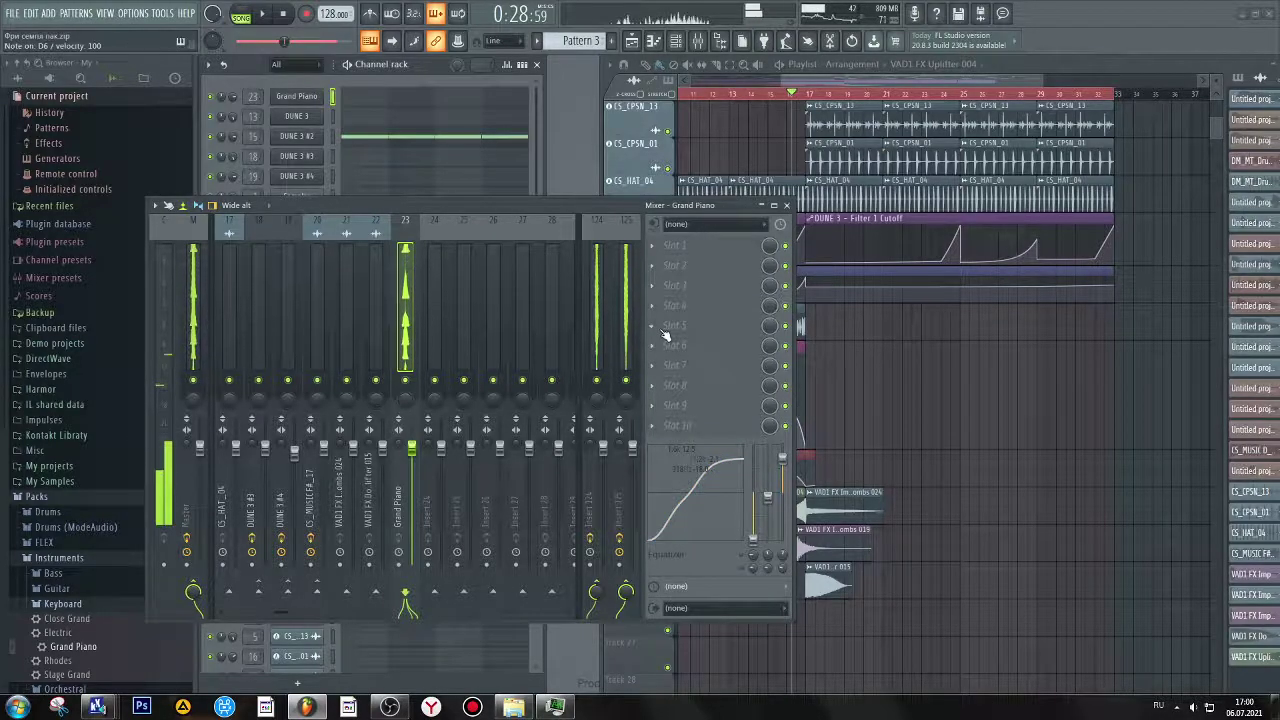
pyautogui.moveTo(399, 443); pyautogui.dragTo(399, 480)
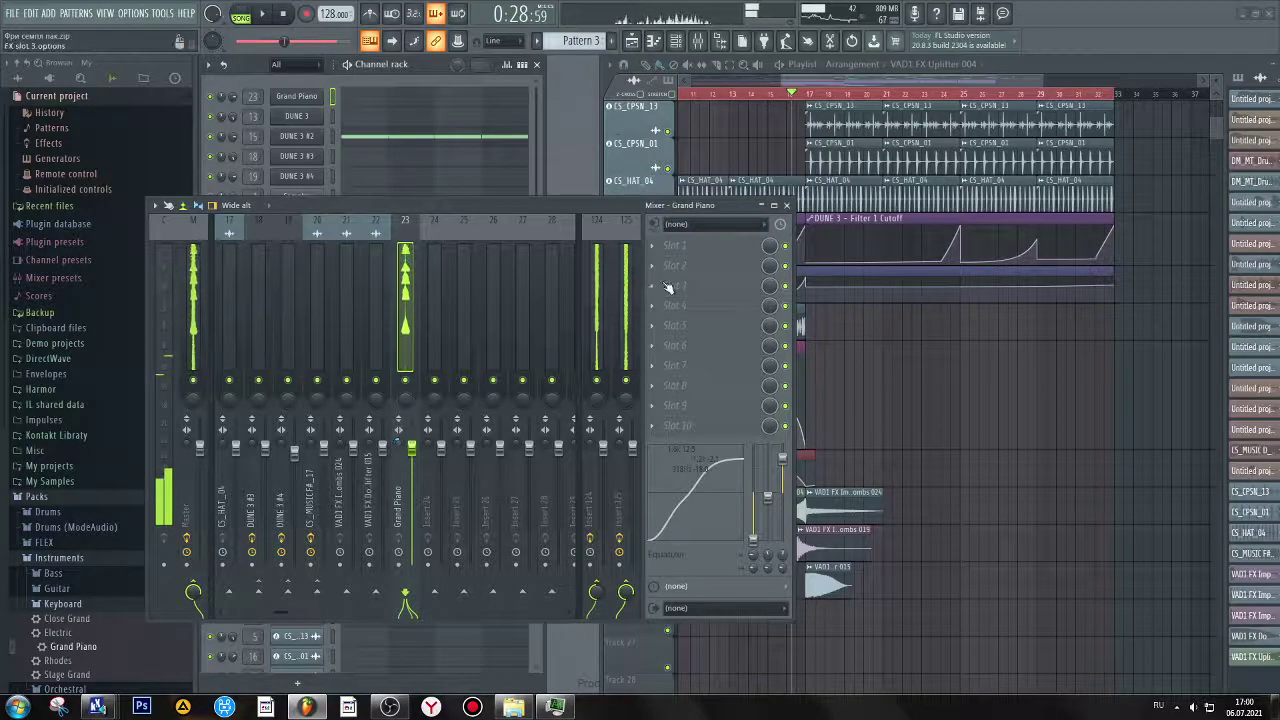
# Step: Load Fruity Parametric EQ 2 into slot 1 of the Grand Piano track and adjust its curve while playing test notes
pyautogui.click(660, 245)
pyautogui.moveTo(844, 384)
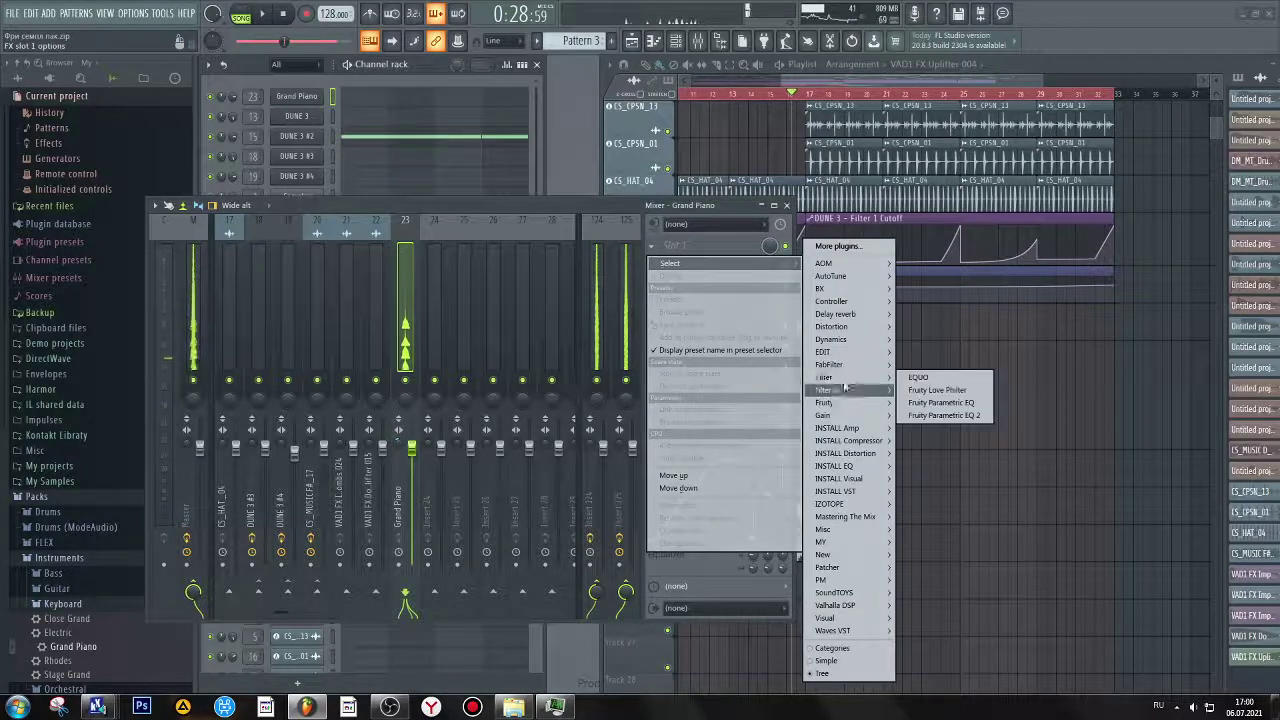
pyautogui.click(934, 413)
pyautogui.moveTo(155, 139); pyautogui.dragTo(155, 112)
pyautogui.press('2')
pyautogui.press('2')
pyautogui.click(165, 73)
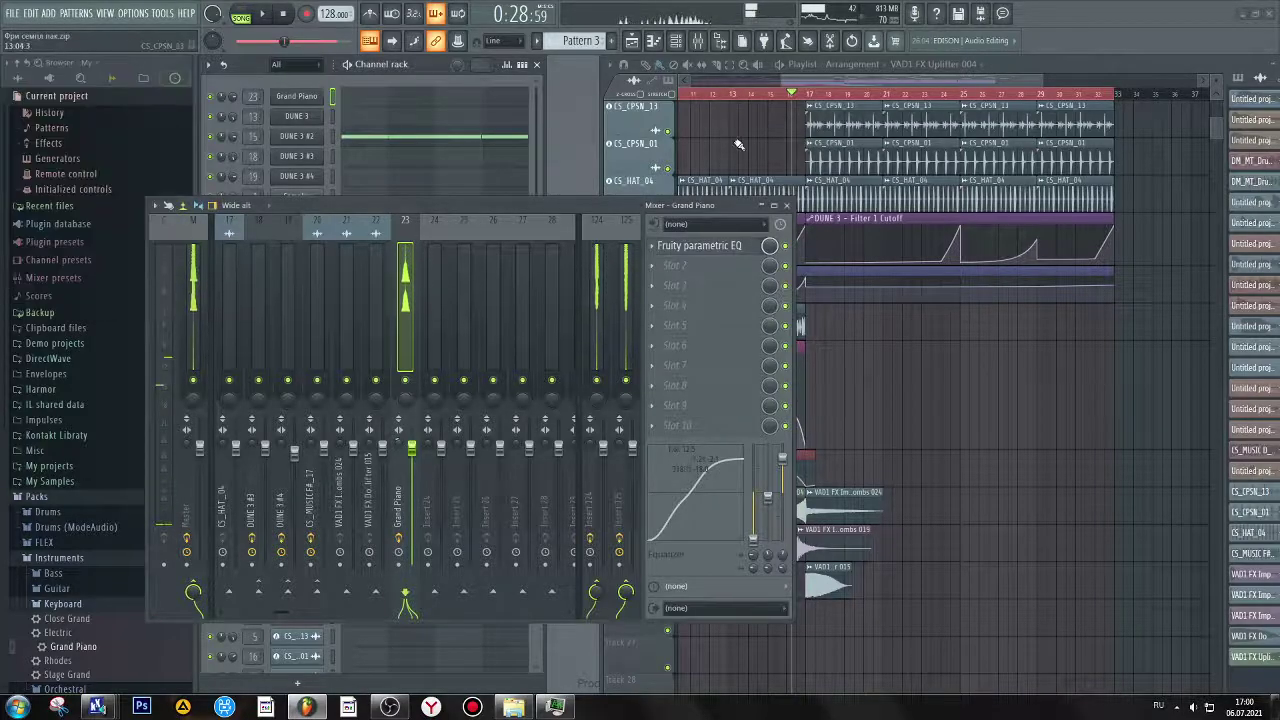
# Step: Set the Grand Piano channel's root note to C4, testing its pitch with played notes
pyautogui.click(303, 98)
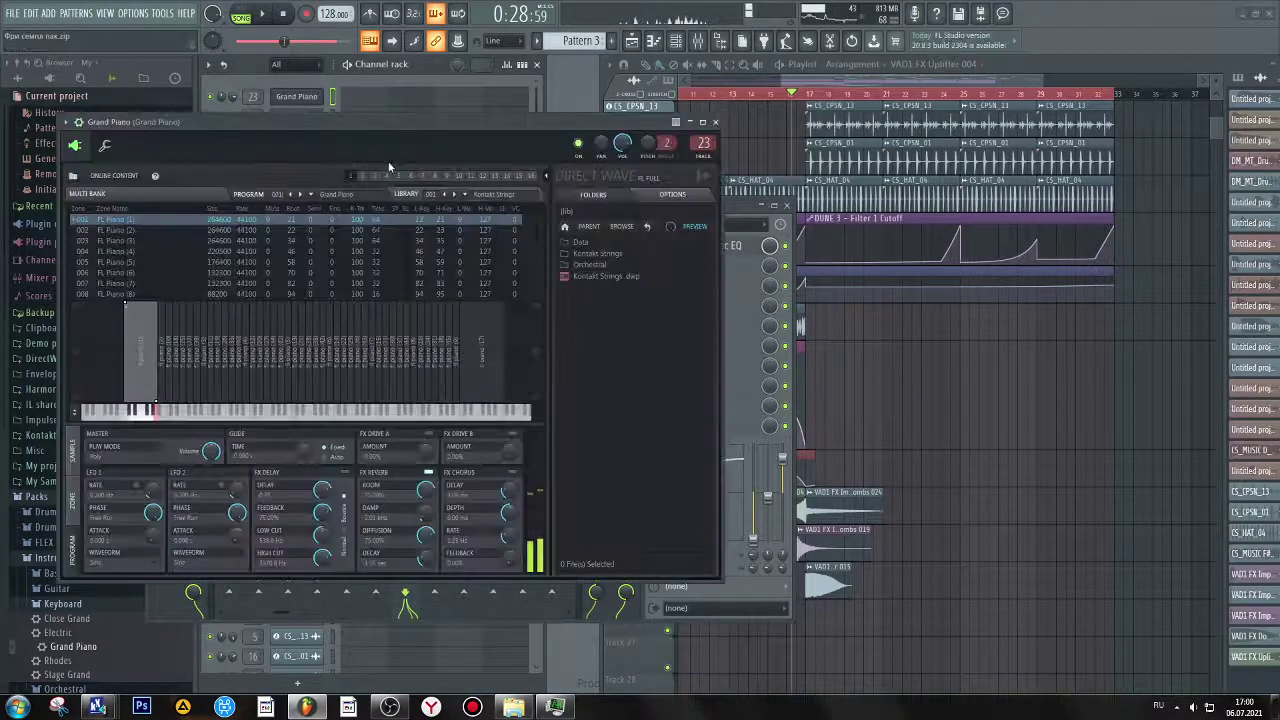
pyautogui.click(112, 147)
pyautogui.rightClick(308, 362)
pyautogui.press('5')
pyautogui.press('3')
pyautogui.rightClick(188, 362)
pyautogui.press('9')
pyautogui.press('7')
pyautogui.press('y')
pyautogui.press('h')
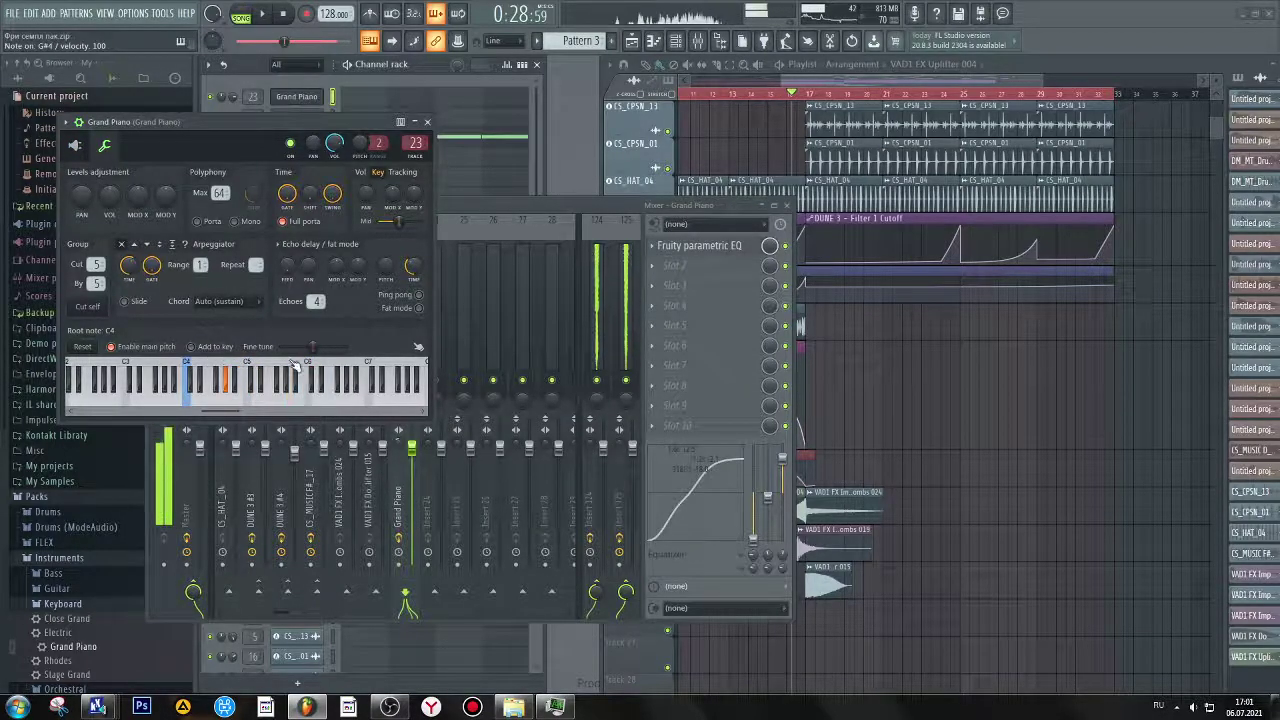
pyautogui.click(427, 121)
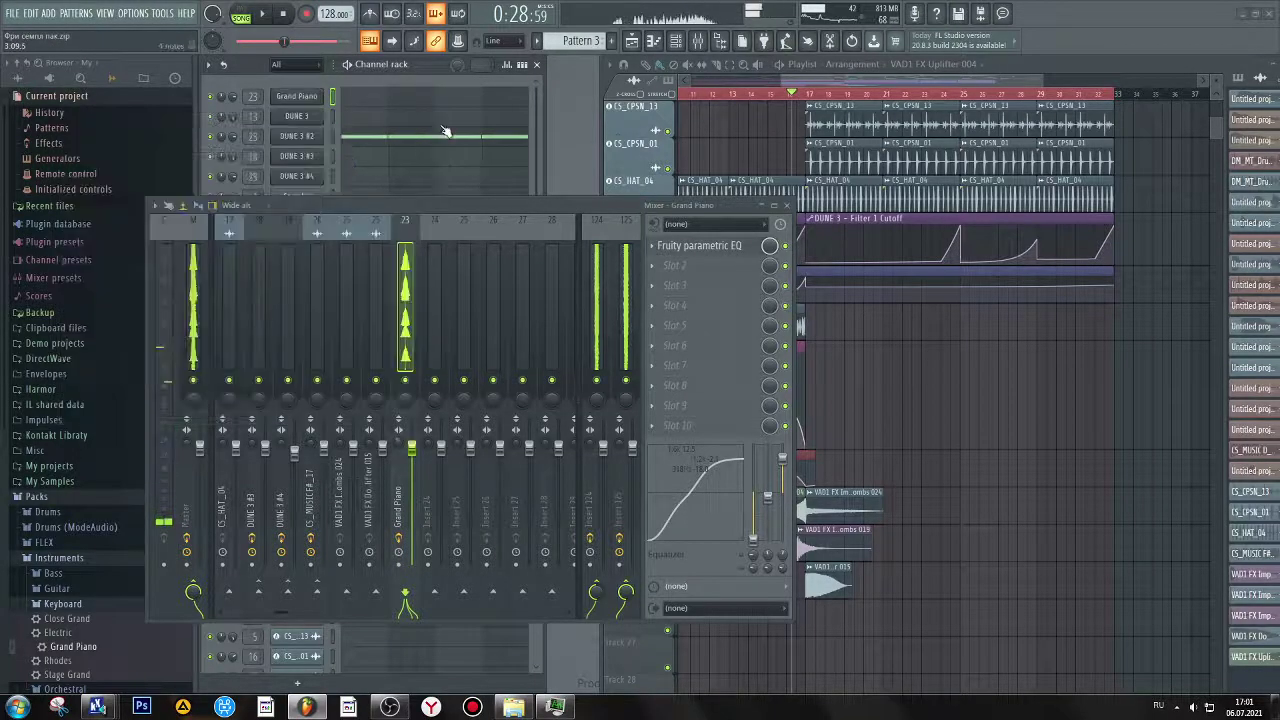
# Step: Close the mixer, replay the transition into bar 17 and select Pattern 2 from its clip on Track 11
pyautogui.click(786, 205)
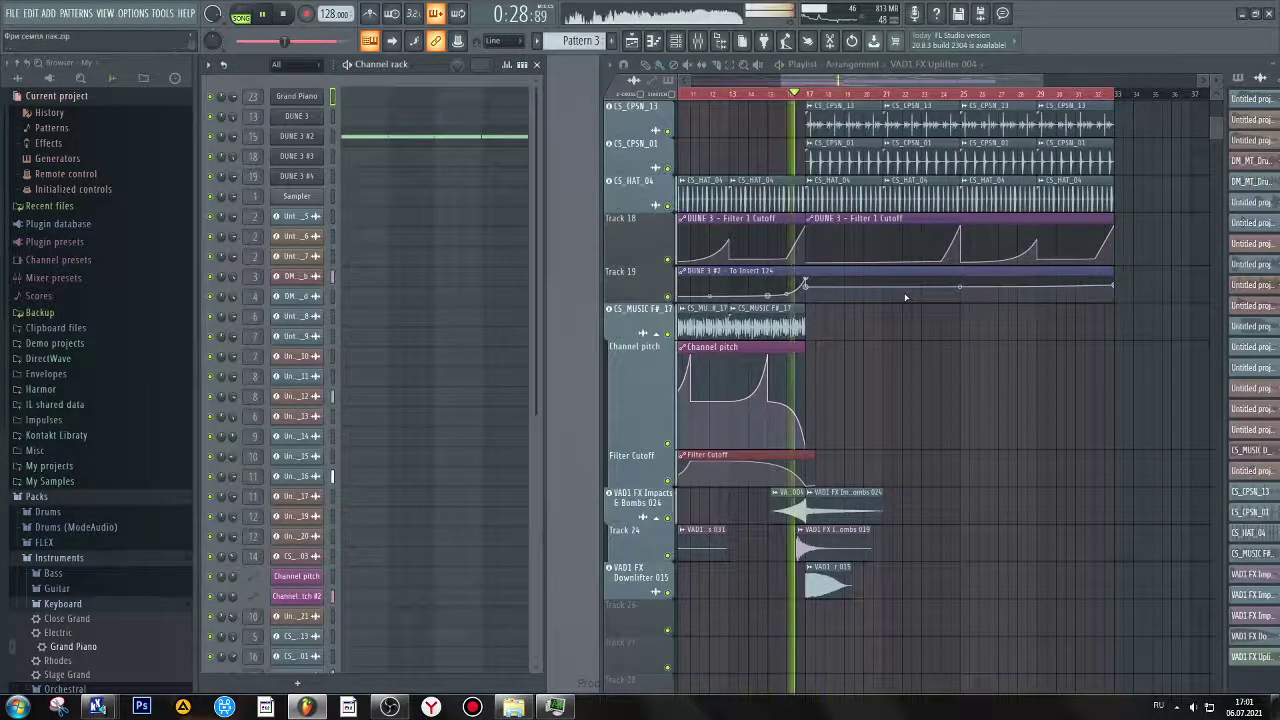
pyautogui.scroll(3, 910, 296)
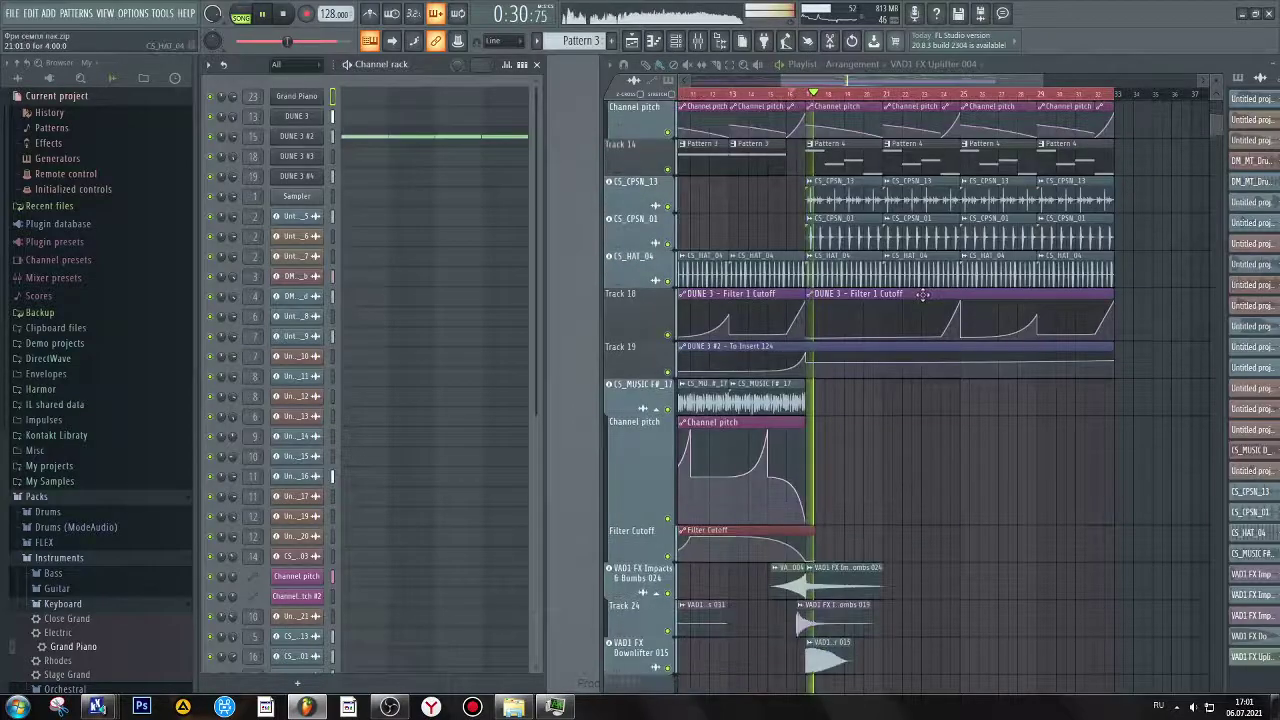
pyautogui.scroll(6, 922, 294)
pyautogui.press('space')
pyautogui.doubleClick(852, 267)
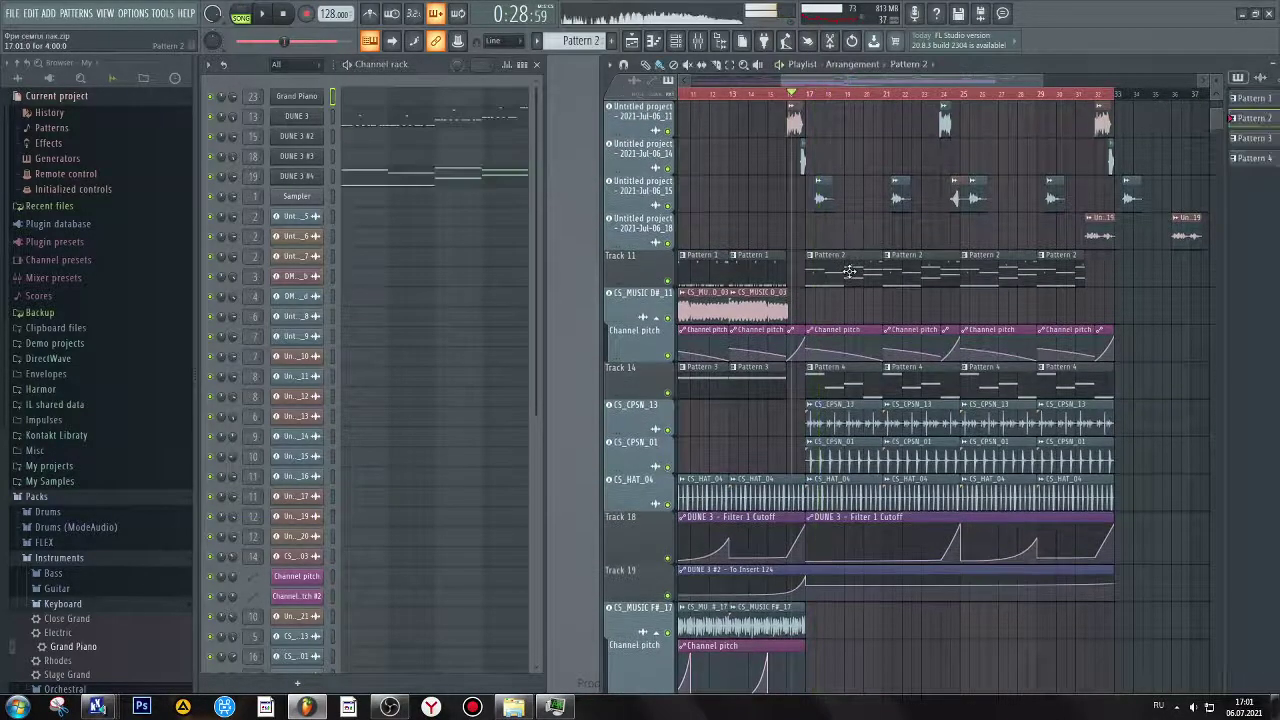
# Step: Play Pattern 2 in pattern mode and try high piano keys against it in the Grand Piano's piano roll
pyautogui.click(241, 14)
pyautogui.click(263, 14)
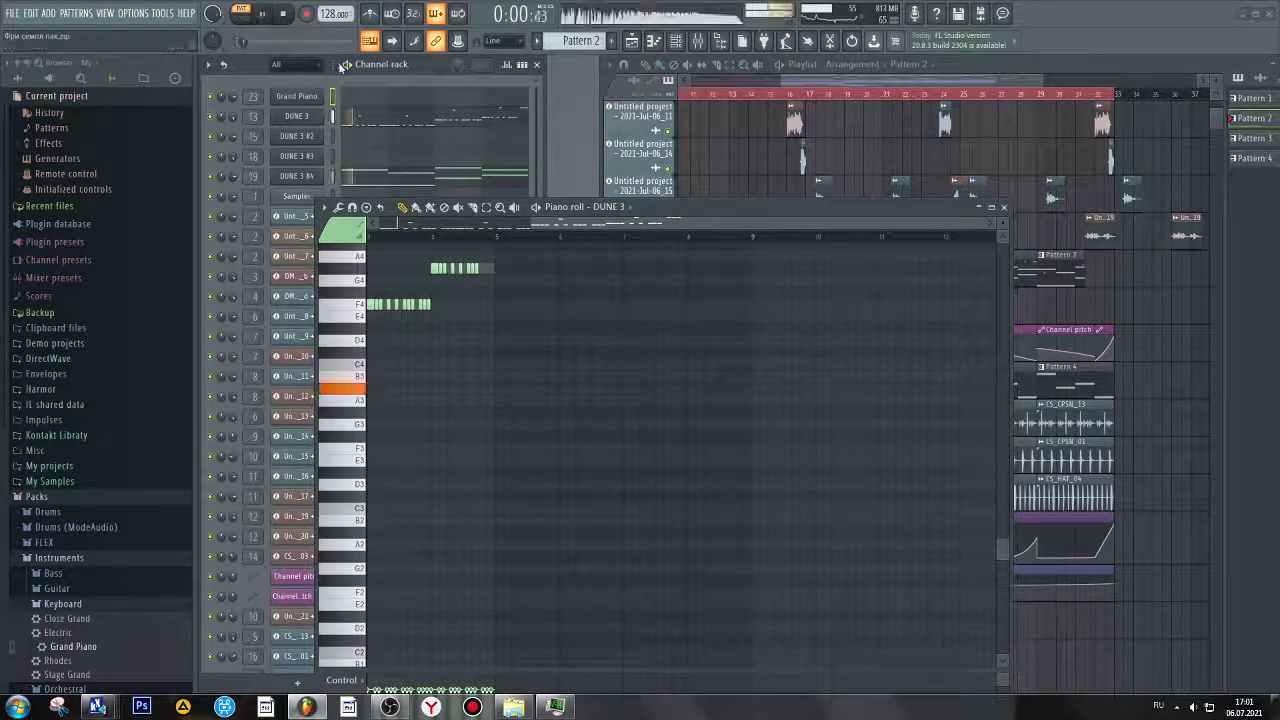
pyautogui.click(358, 100)
pyautogui.moveTo(540, 224); pyautogui.dragTo(395, 228)
pyautogui.scroll(7, 388, 311)
pyautogui.click(344, 299)
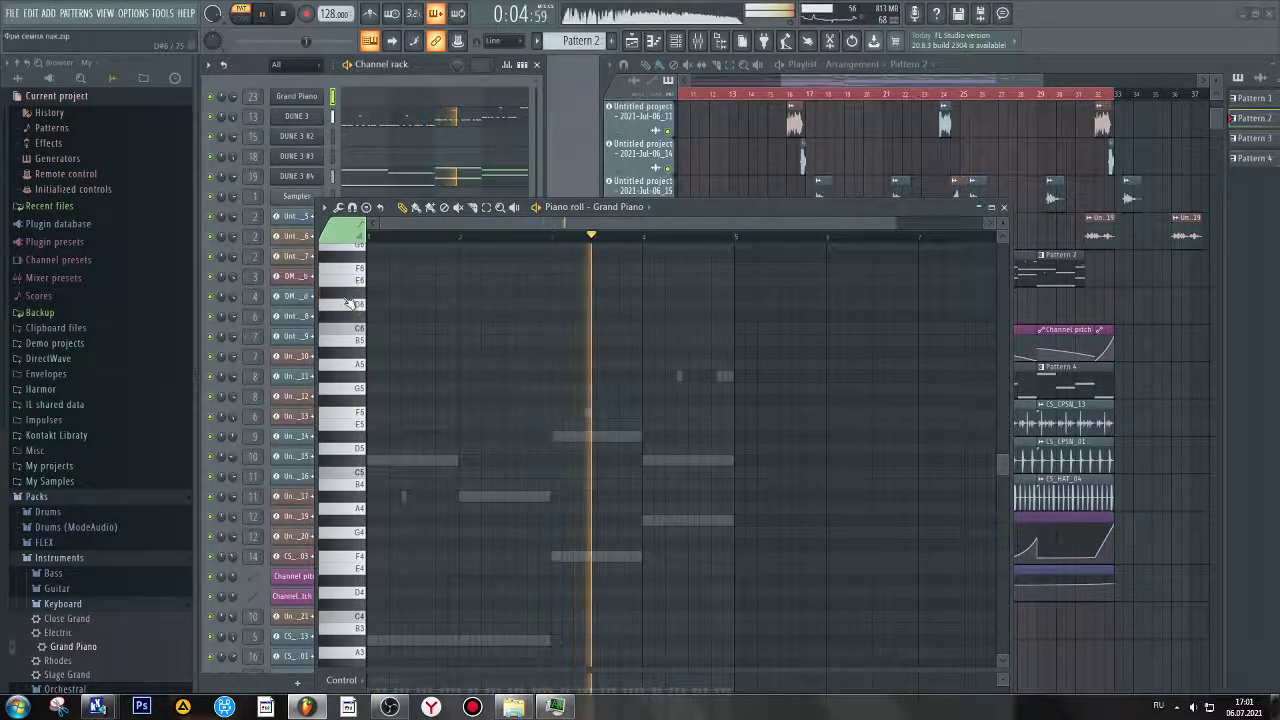
pyautogui.press('space')
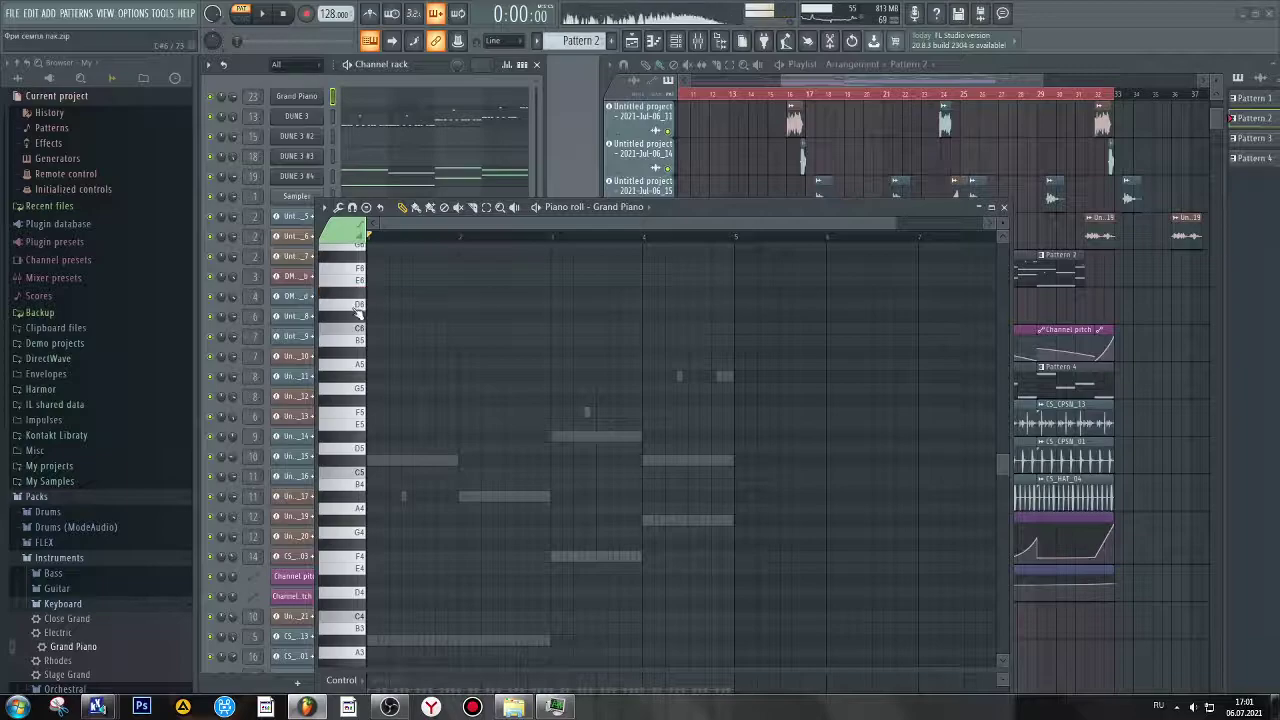
# Step: Audition high Grand Piano keys, place a short G#5 note in bar 2 of Pattern 2 and play the pattern
pyautogui.scroll(3, 363, 300)
pyautogui.click(355, 305)
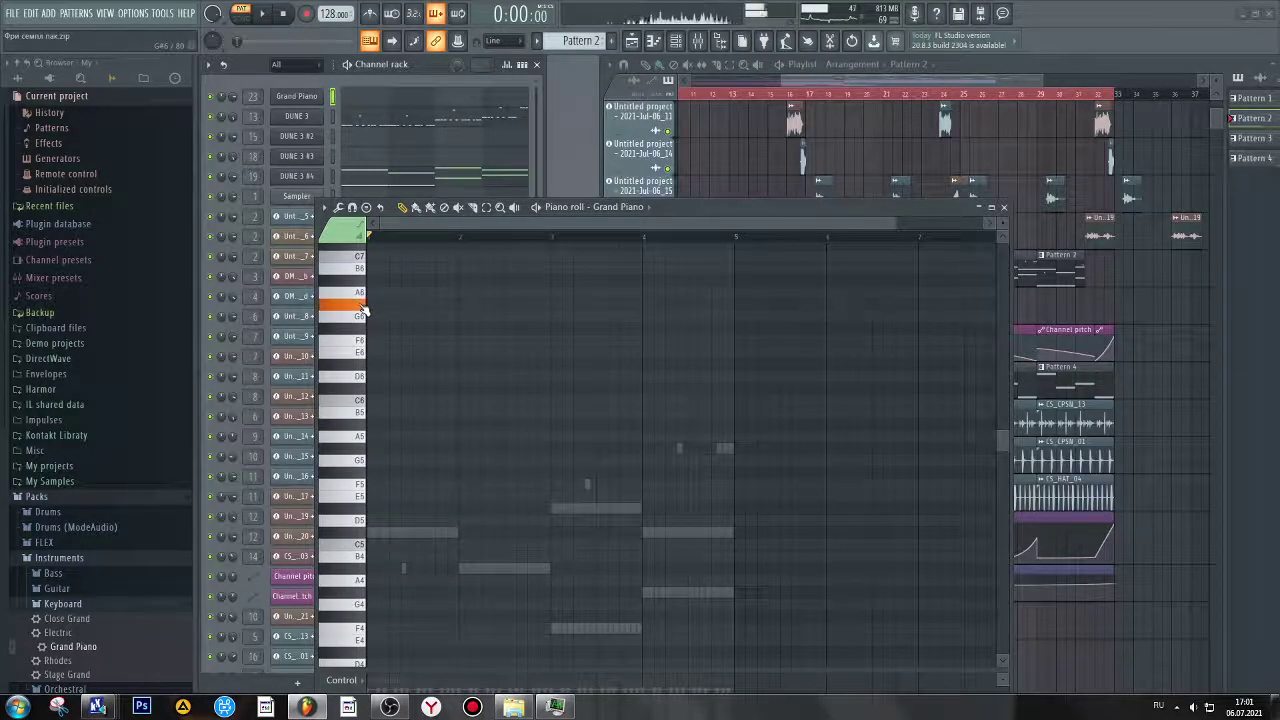
pyautogui.click(361, 361)
pyautogui.click(362, 366)
pyautogui.click(486, 363)
pyautogui.click(362, 449)
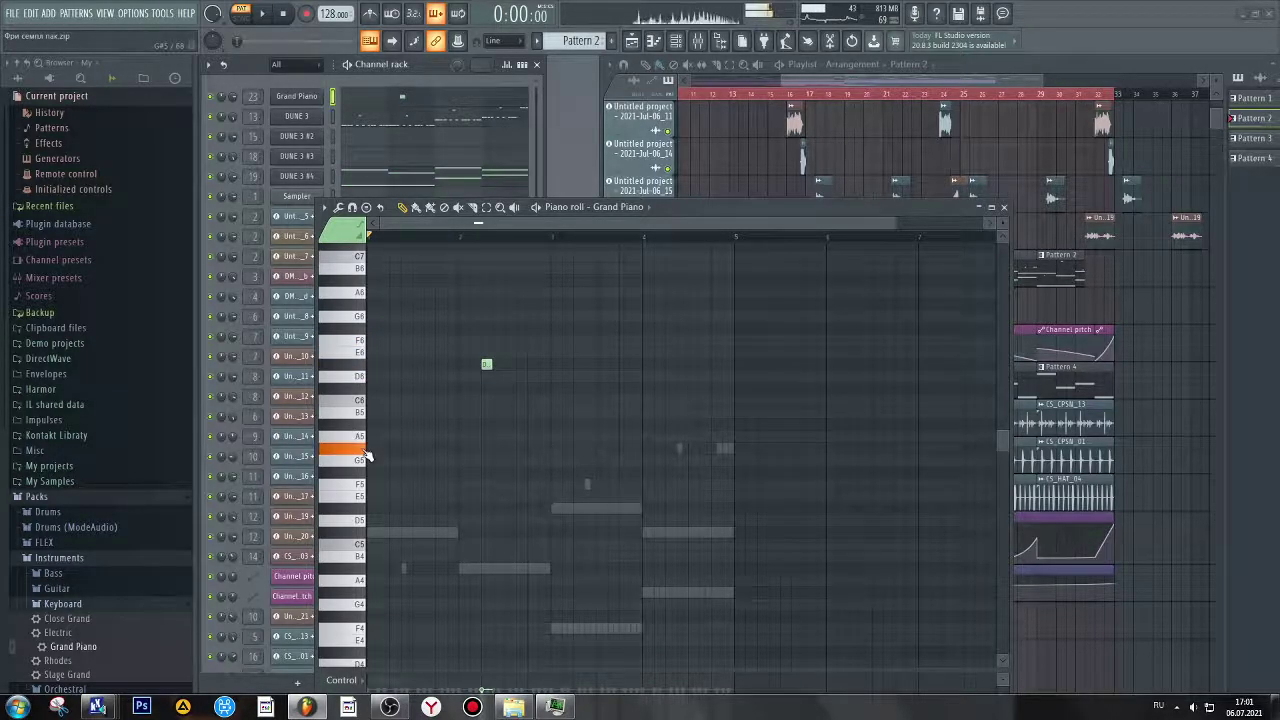
pyautogui.moveTo(486, 365); pyautogui.dragTo(487, 440)
pyautogui.press('space')
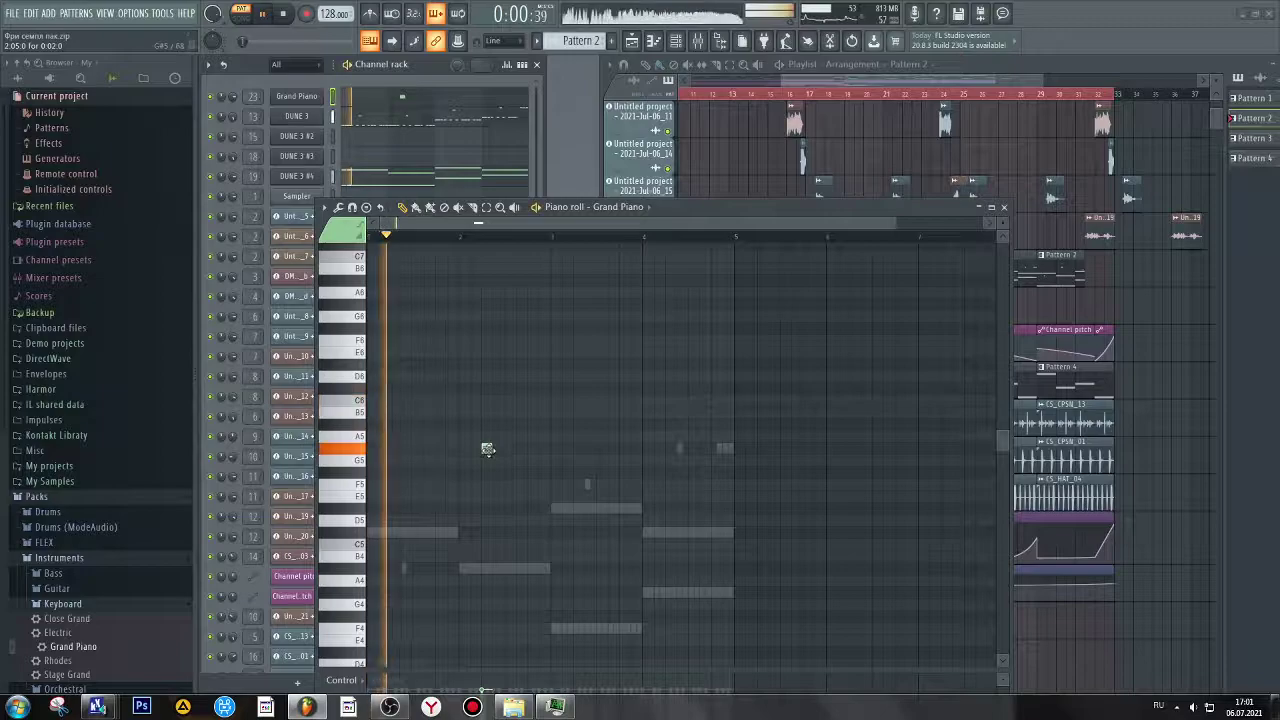
# Step: Add short piano notes at D#6 at the start of bar 3 and C#6 in bar 4
pyautogui.scroll(-3, 486, 445)
pyautogui.scroll(2, 586, 343)
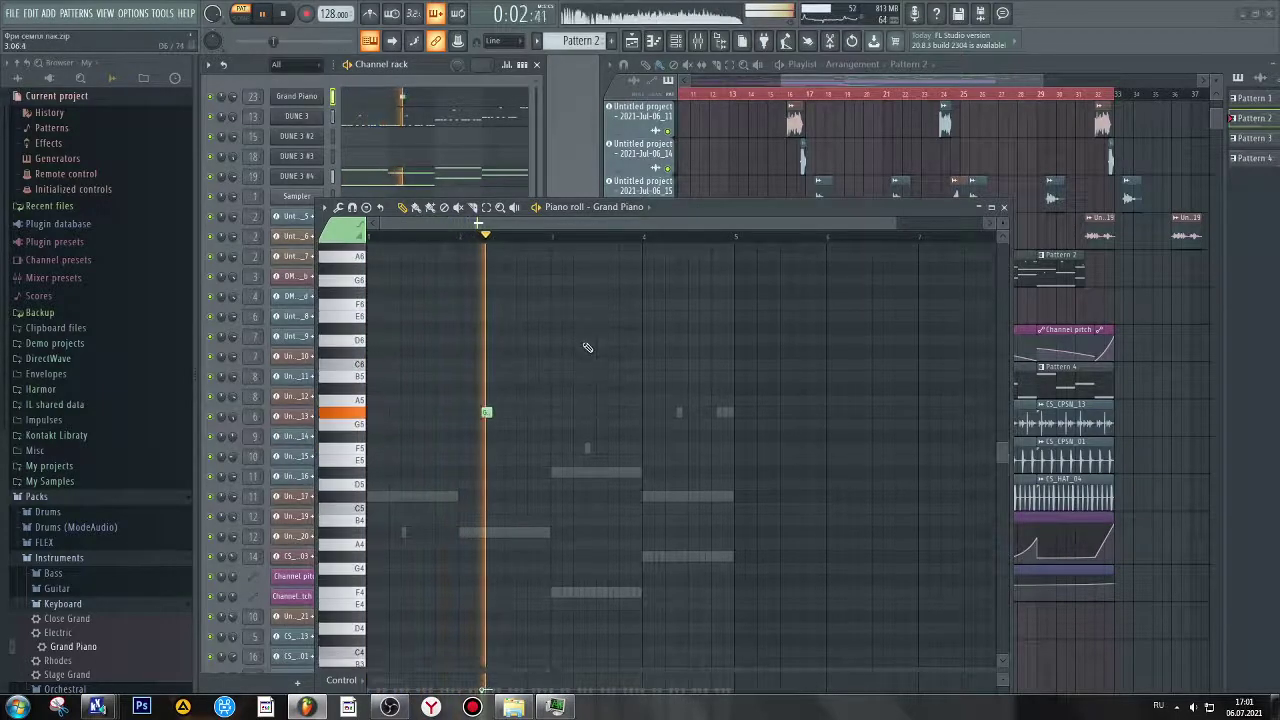
pyautogui.click(556, 330)
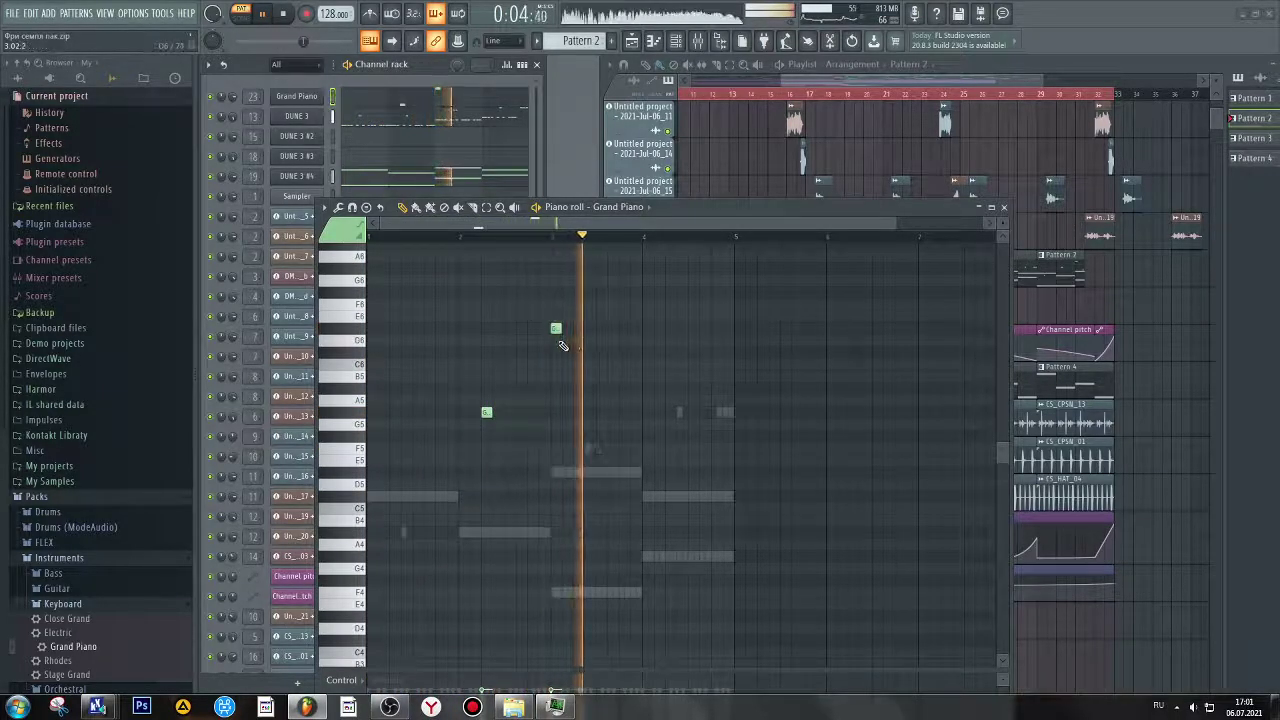
pyautogui.click(692, 352)
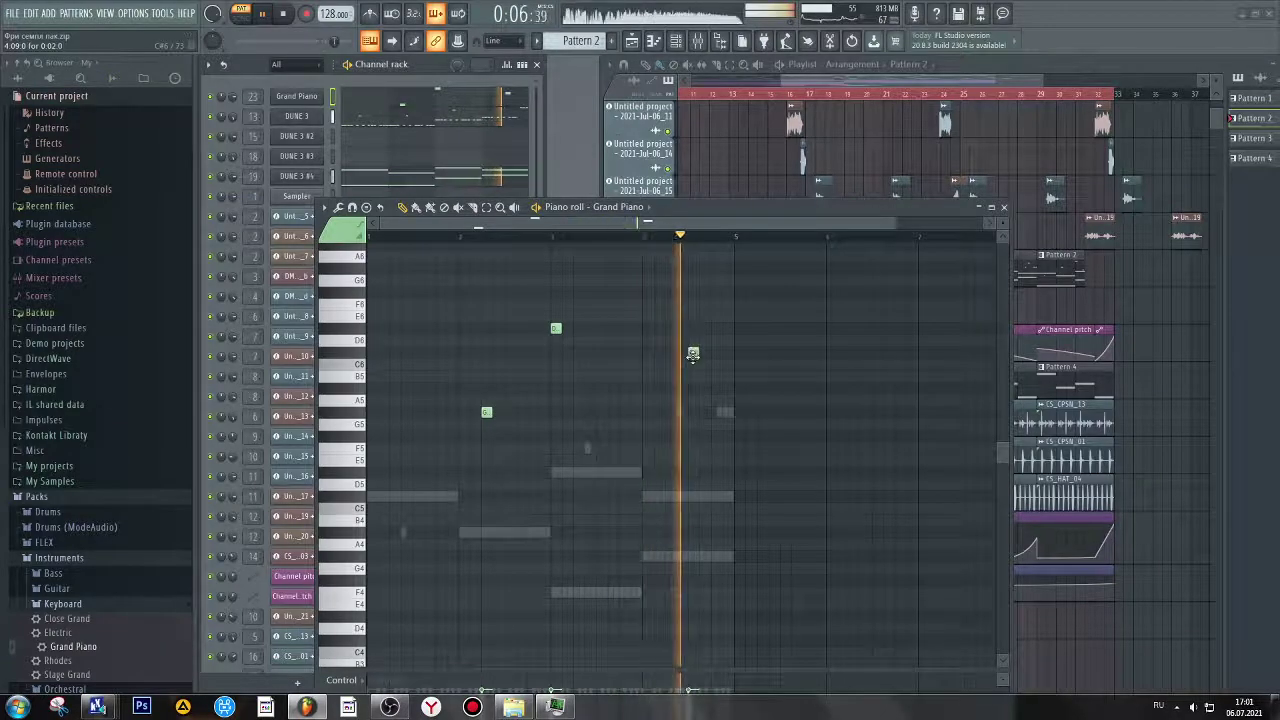
# Step: Add a C#5 piano note at the start of bar 1 and an F5 note after the G#5 in bar 2
pyautogui.click(375, 474)
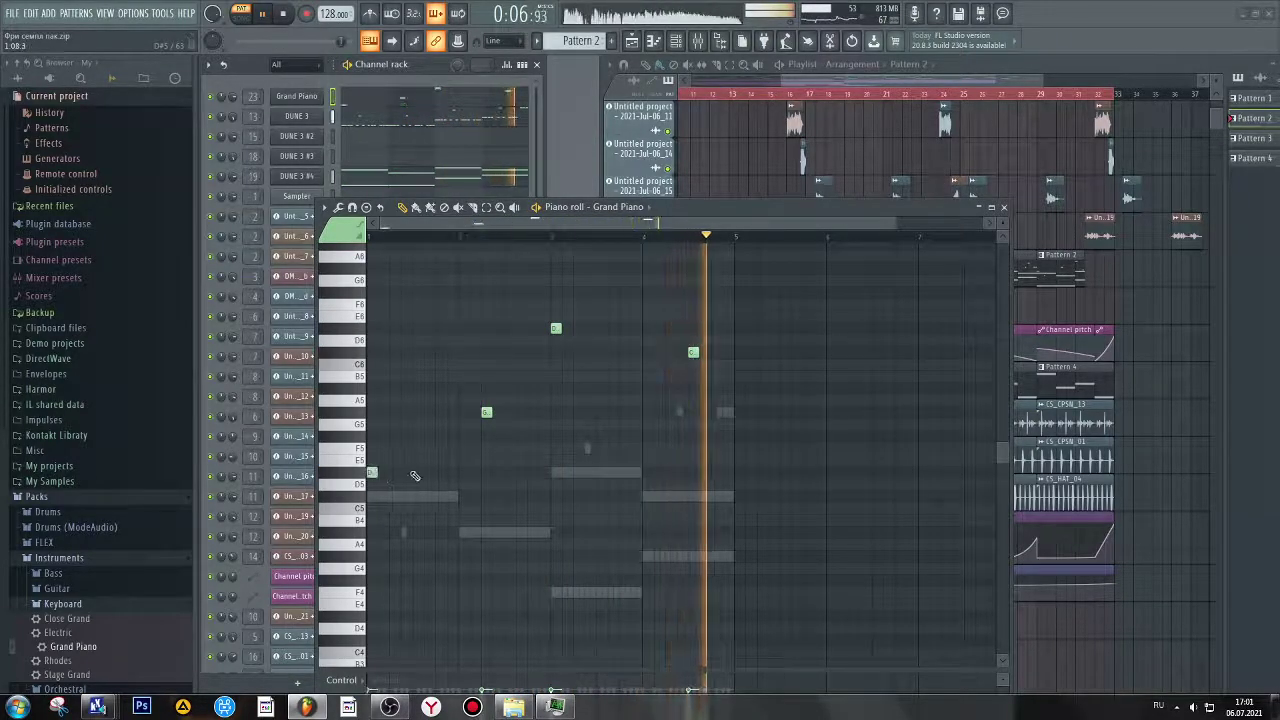
pyautogui.moveTo(372, 473); pyautogui.dragTo(373, 496)
pyautogui.click(451, 472)
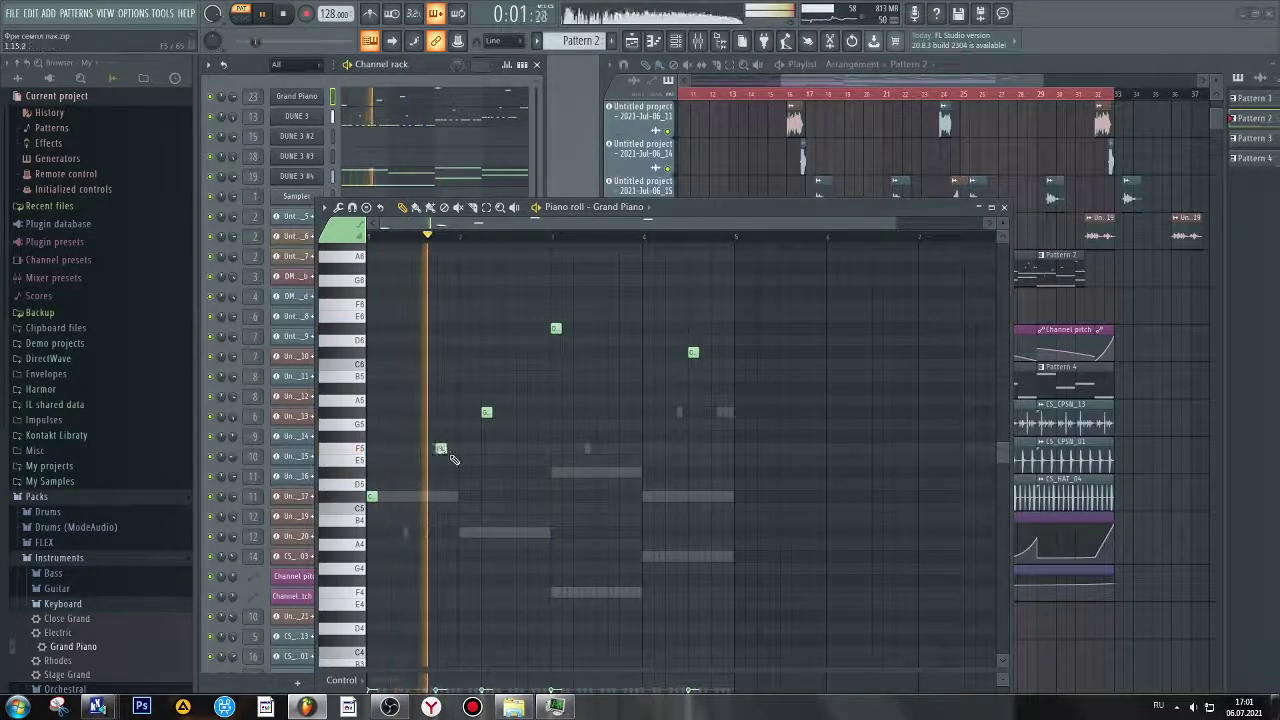
pyautogui.press('space')
pyautogui.press('space')
pyautogui.click(507, 448)
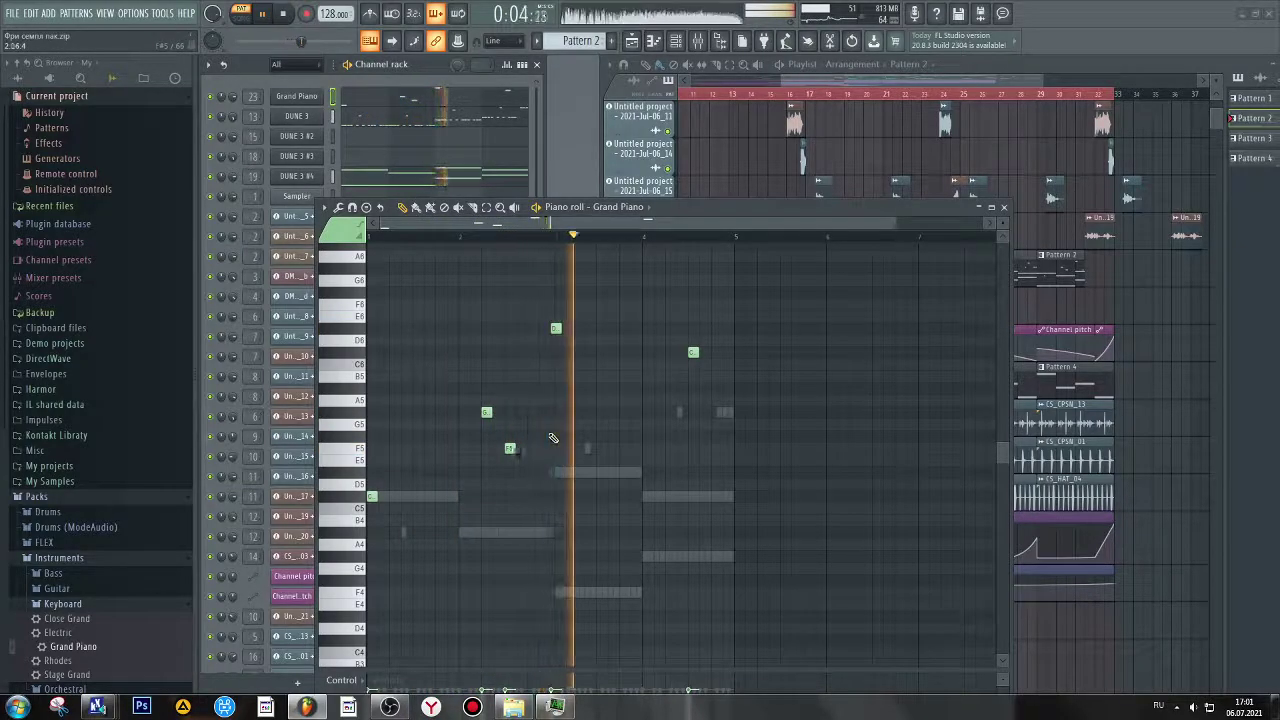
# Step: Add a G#6 piano note at the end of bar 3 and an F6 note in bar 4
pyautogui.click(634, 268)
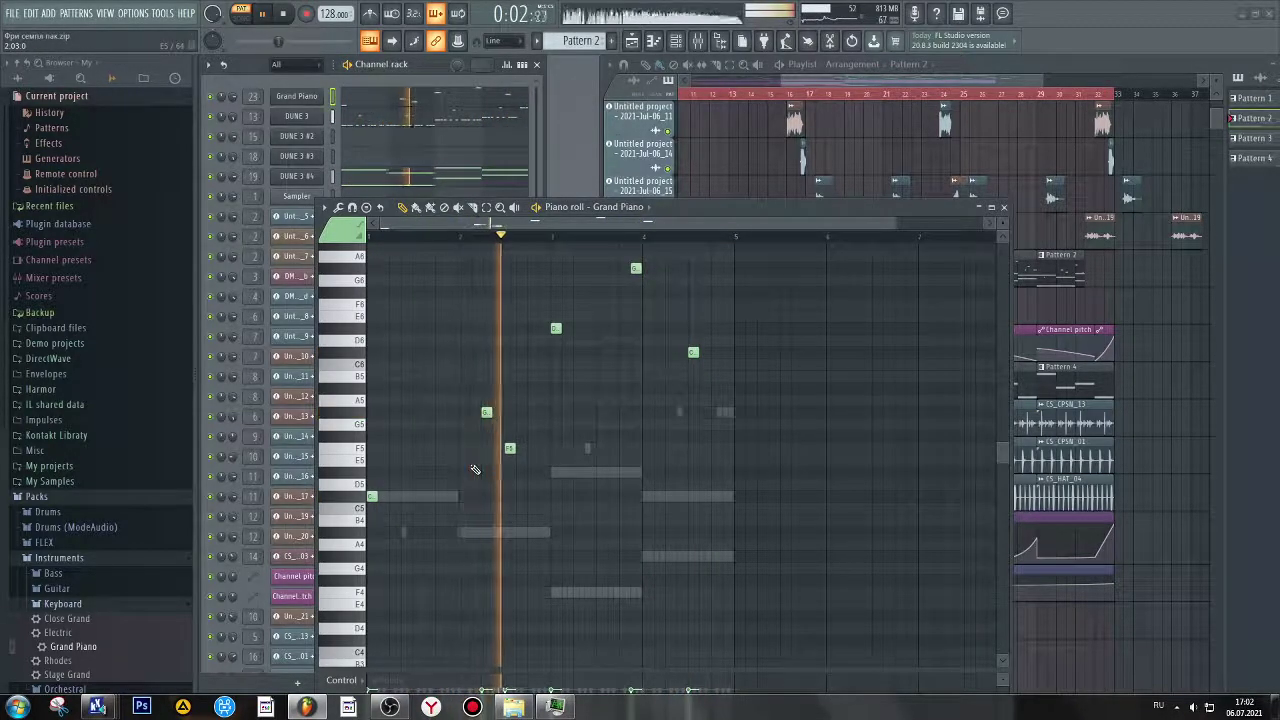
pyautogui.click(670, 293)
pyautogui.moveTo(671, 292); pyautogui.dragTo(671, 307)
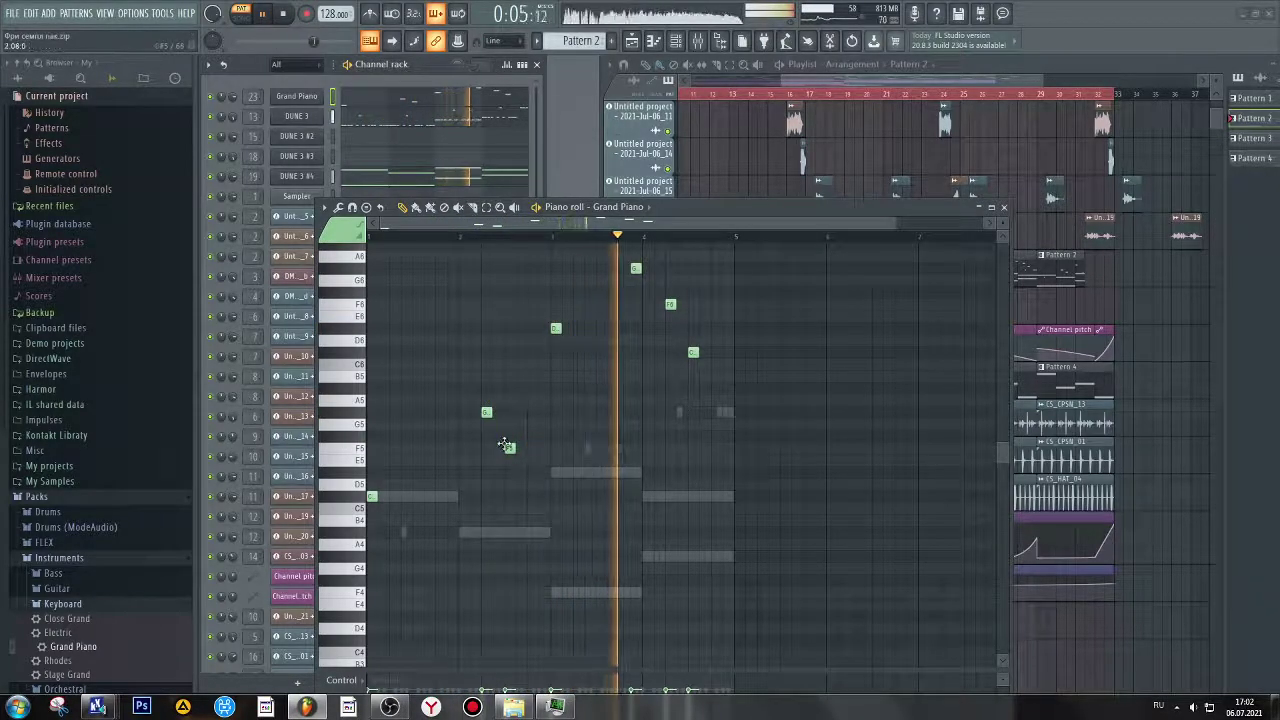
# Step: Turn down the Filter 1 cutoff on DUNE 3 and to 0% on DUNE 3 #4 while Pattern 2 plays
pyautogui.click(305, 118)
pyautogui.moveTo(336, 455); pyautogui.dragTo(337, 503)
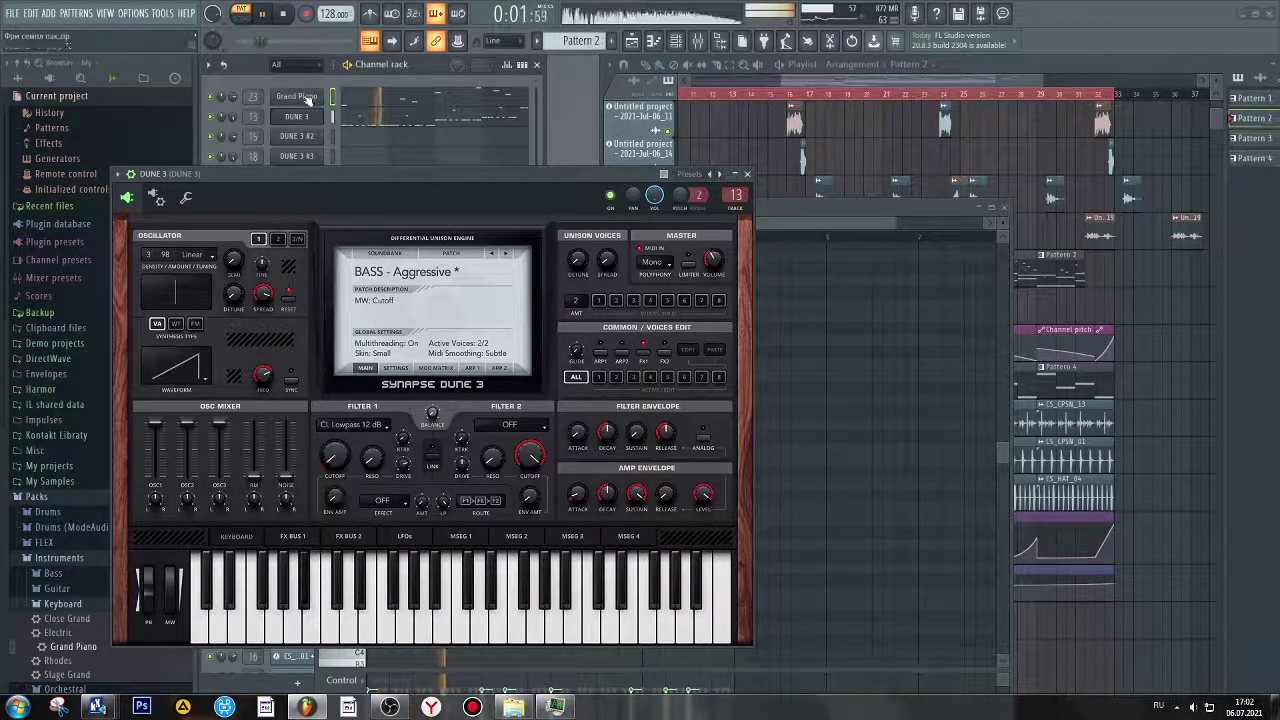
pyautogui.click(748, 176)
pyautogui.click(300, 176)
pyautogui.moveTo(252, 397); pyautogui.dragTo(265, 446)
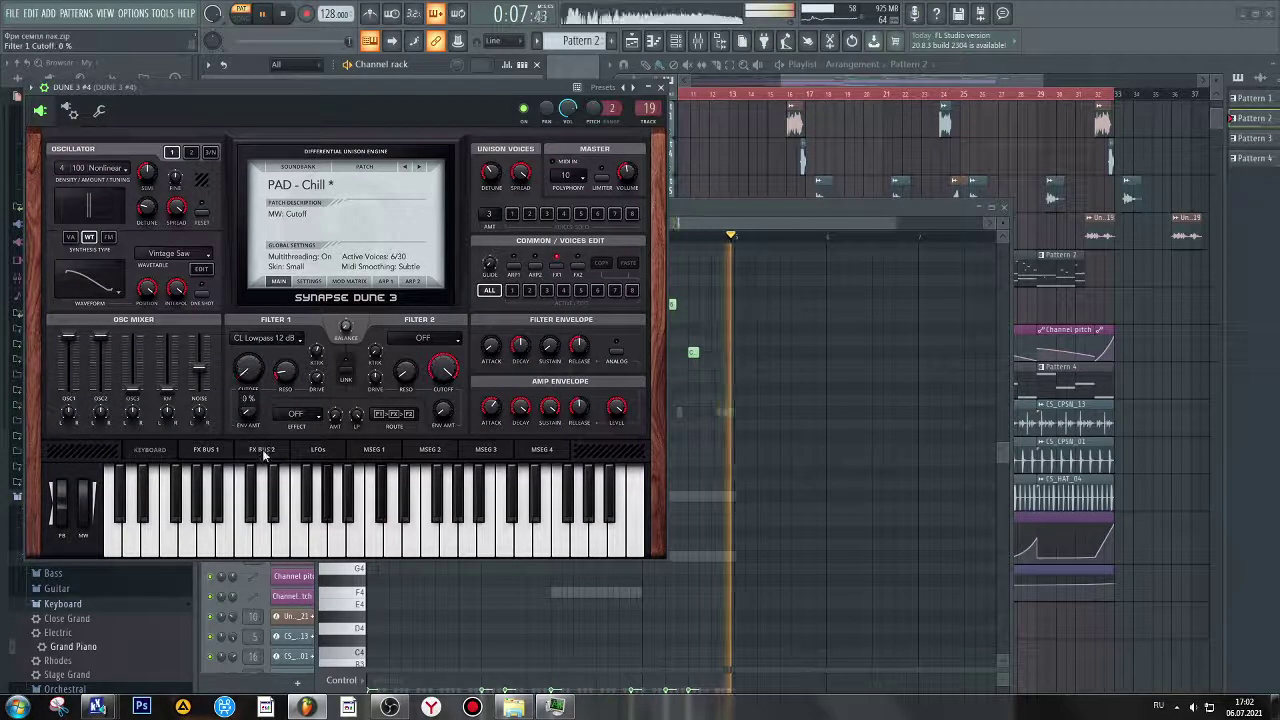
pyautogui.click(660, 87)
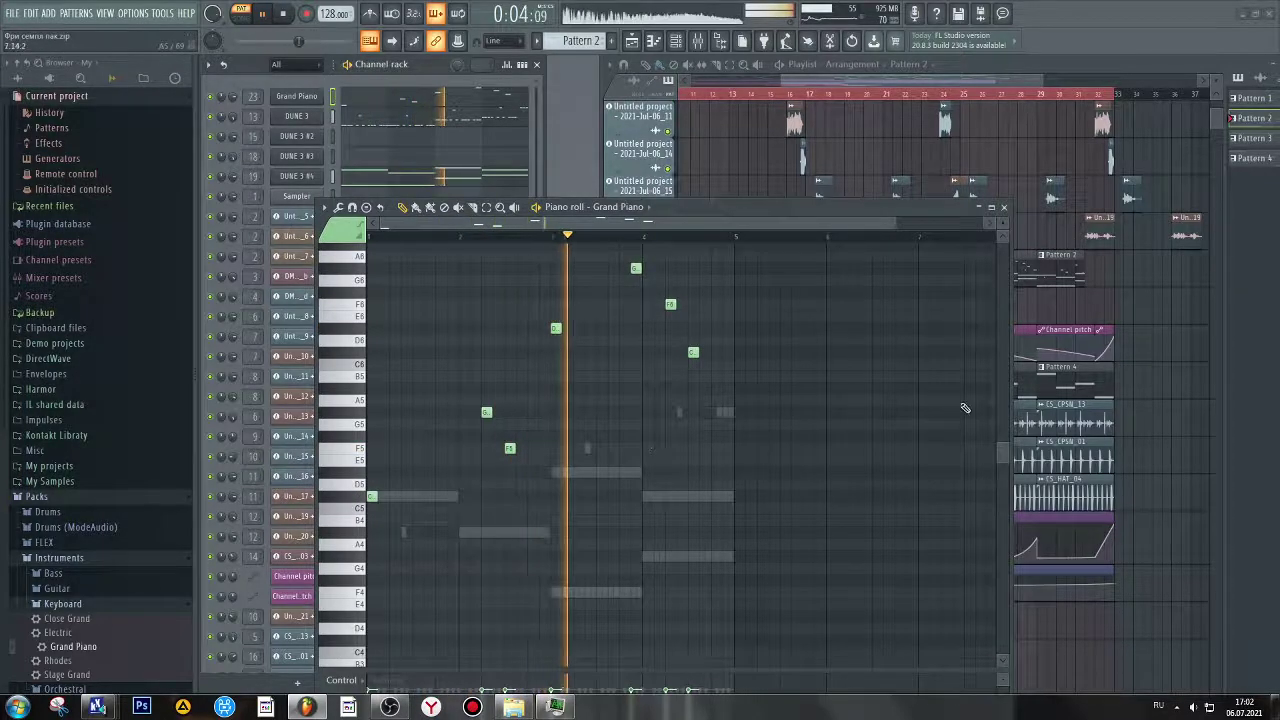
# Step: Close the piano roll and raise the Filter 1 cutoff back up on DUNE 3 and DUNE 3 #4
pyautogui.click(376, 115)
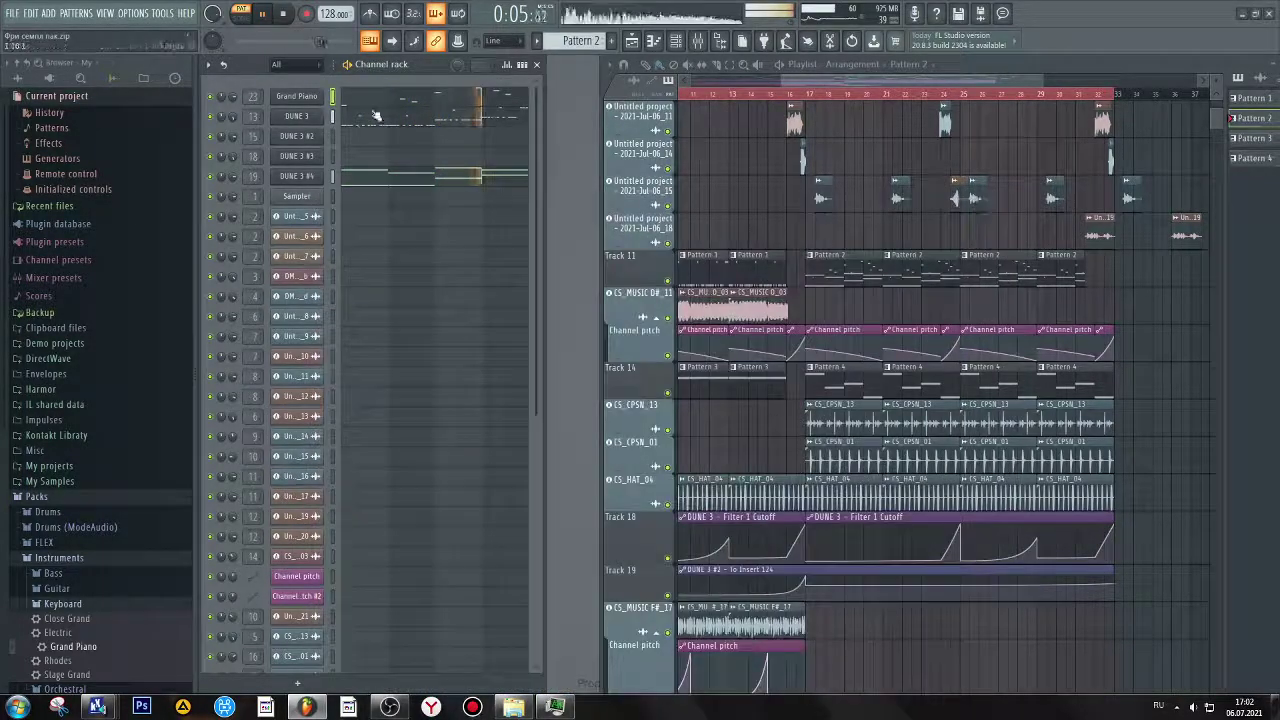
pyautogui.click(297, 117)
pyautogui.moveTo(335, 432); pyautogui.dragTo(318, 398)
pyautogui.click(297, 98)
pyautogui.click(304, 99)
pyautogui.click(747, 174)
pyautogui.click(296, 176)
pyautogui.moveTo(248, 372); pyautogui.dragTo(251, 297)
# Step: Play the song from just before bar 17 and slightly lower the Filter 1 cutoff of DUNE 3 #4
pyautogui.click(785, 94)
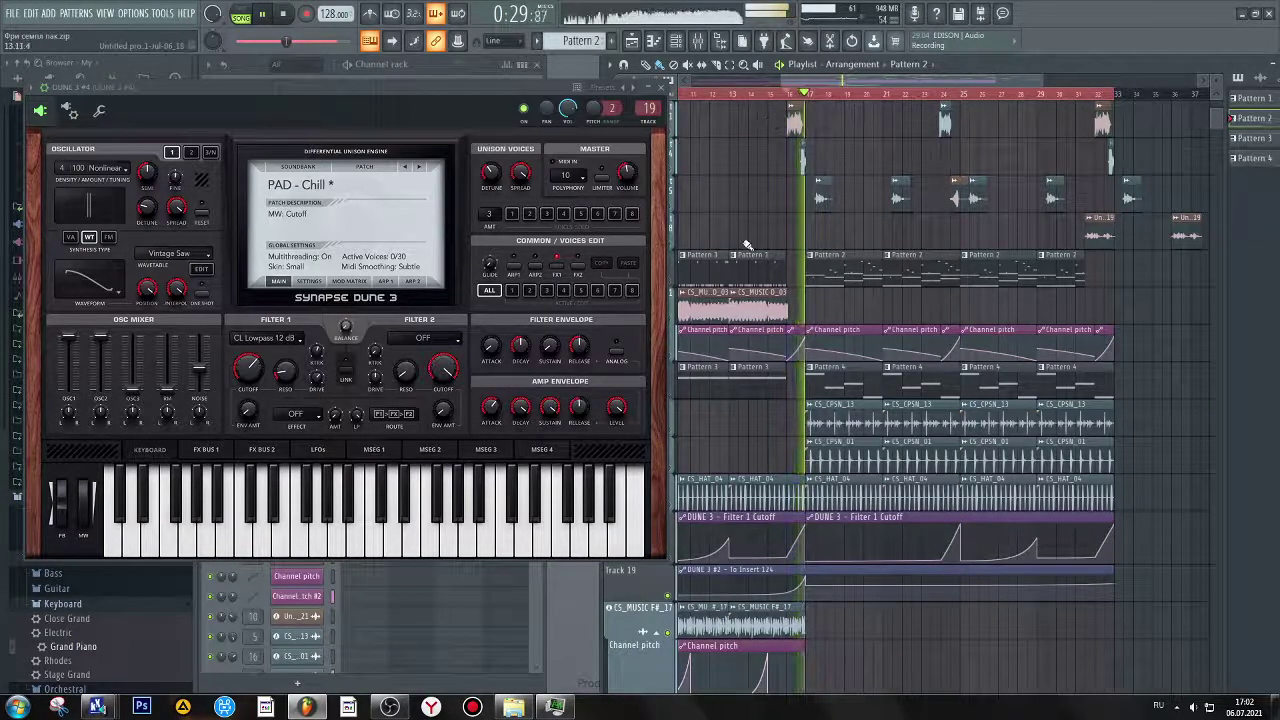
pyautogui.moveTo(252, 368); pyautogui.dragTo(252, 385)
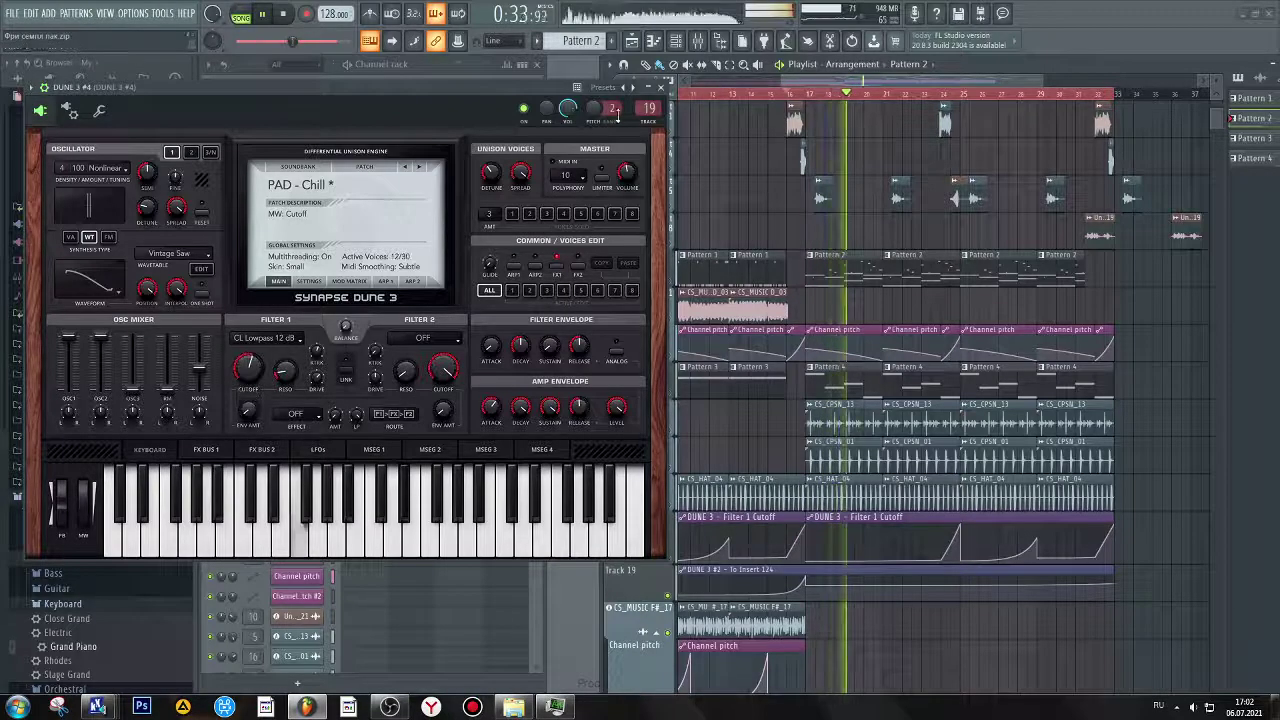
pyautogui.click(661, 87)
# Step: Cut all Grand Piano notes from Pattern 2 and paste them into the Grand Piano channel of a new Pattern 5
pyautogui.click(453, 102)
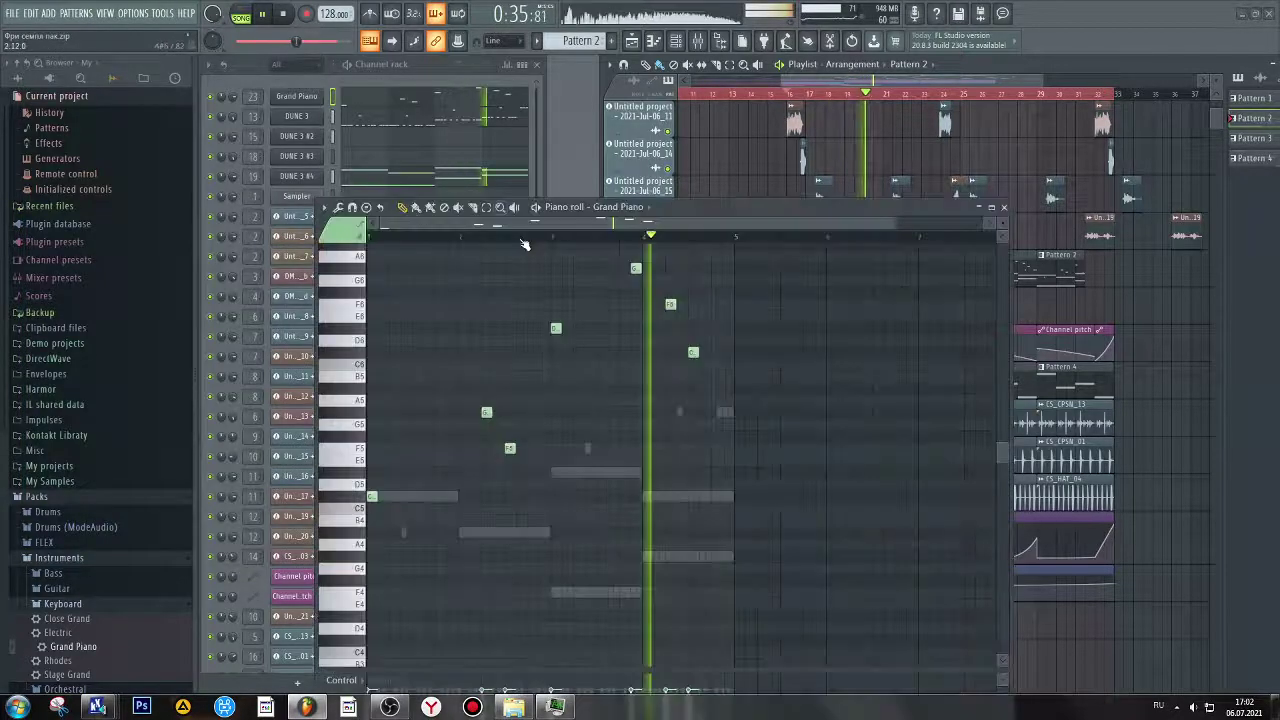
pyautogui.scroll(2, 574, 338)
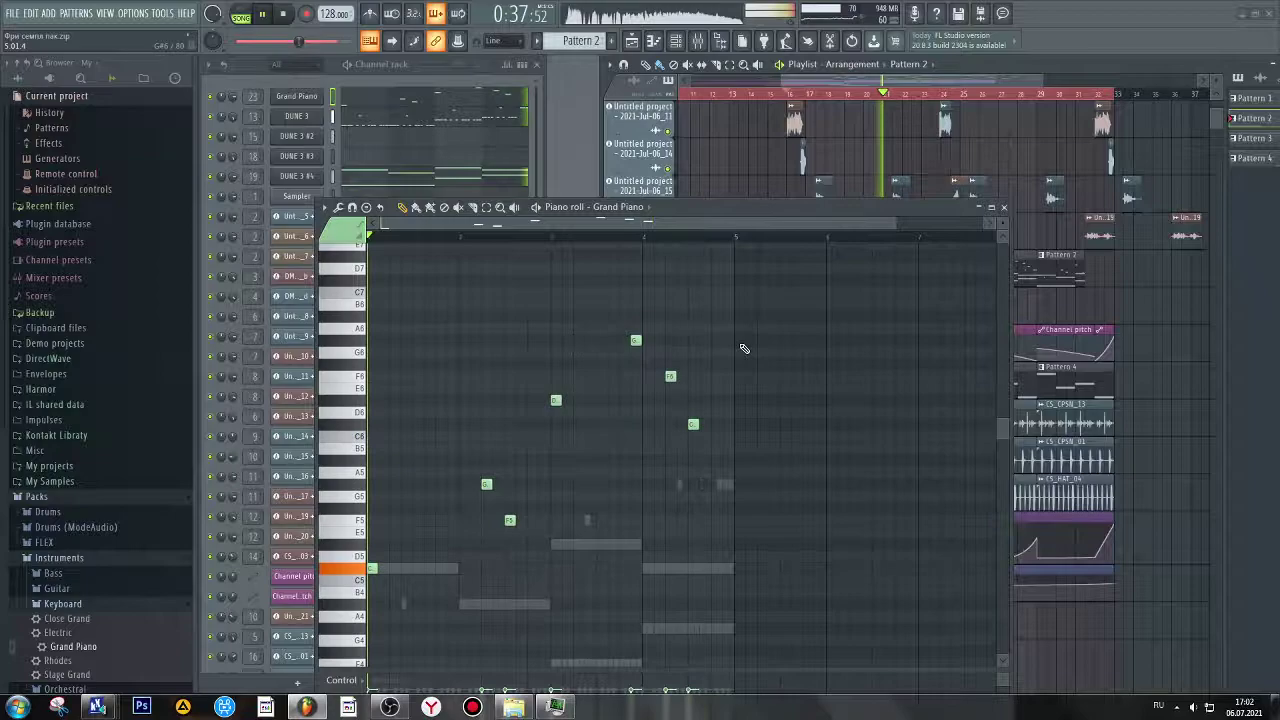
pyautogui.scroll(-2, 744, 348)
pyautogui.hotkey('ctrl', 'a')
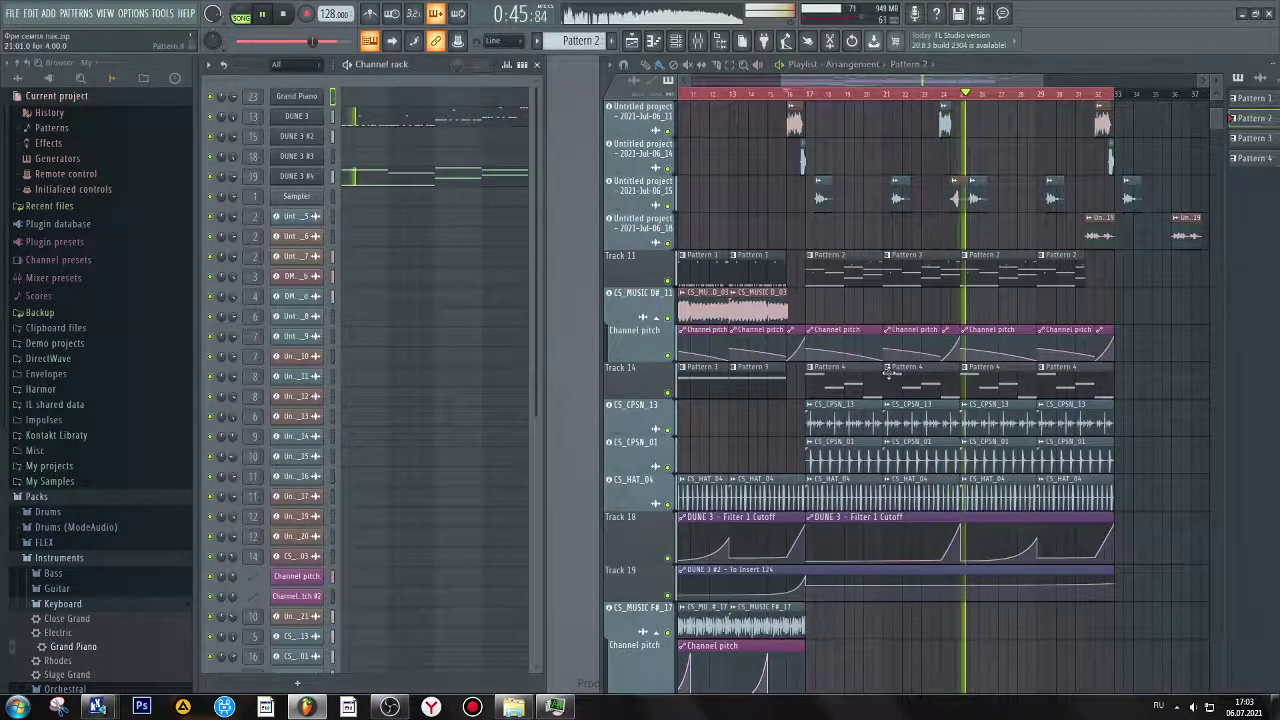
pyautogui.scroll(-3, 830, 330)
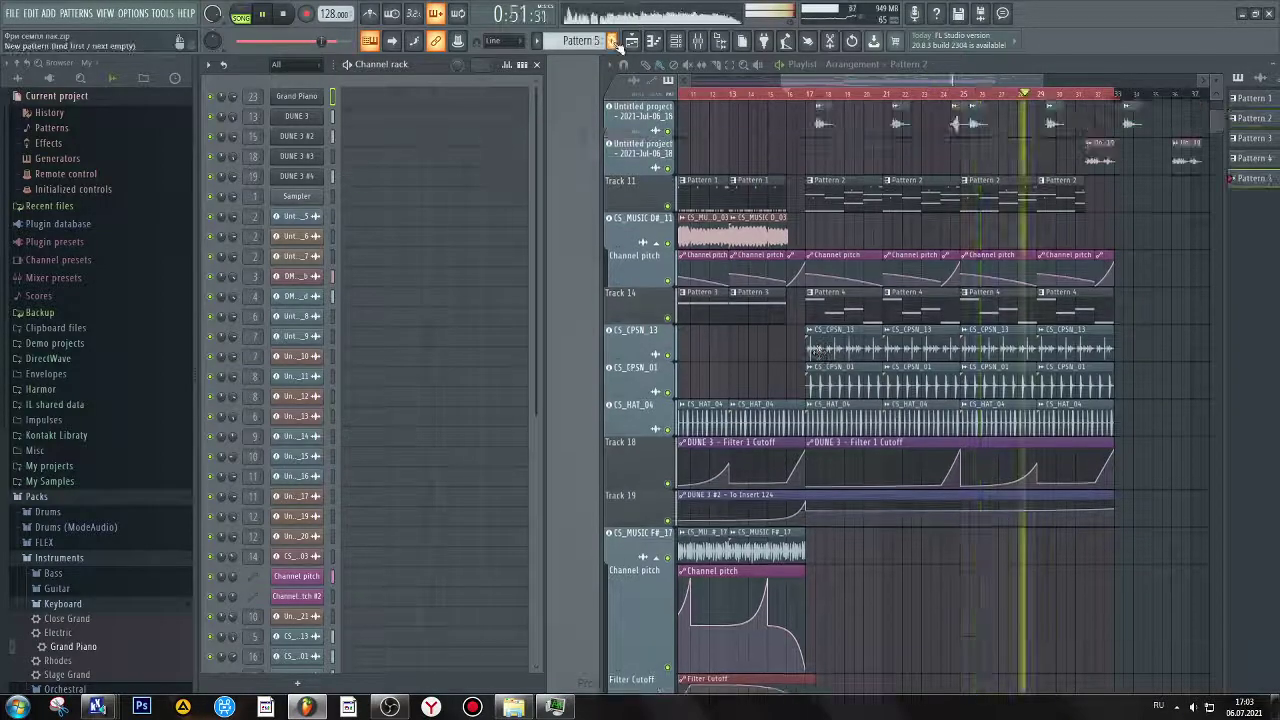
pyautogui.hotkey('ctrl', 'v')
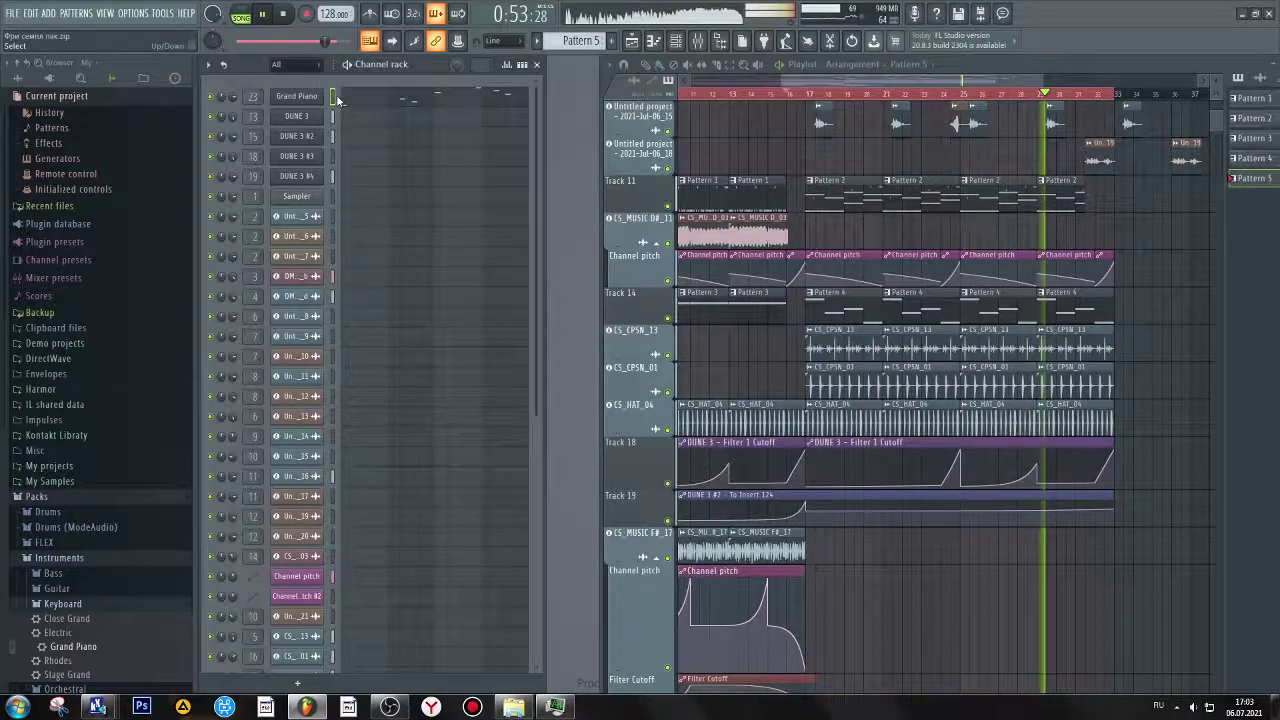
# Step: Replace the Pattern 4 clips at bars 17 and 21 on Track 14 with Pattern 5 and play the section
pyautogui.press('space')
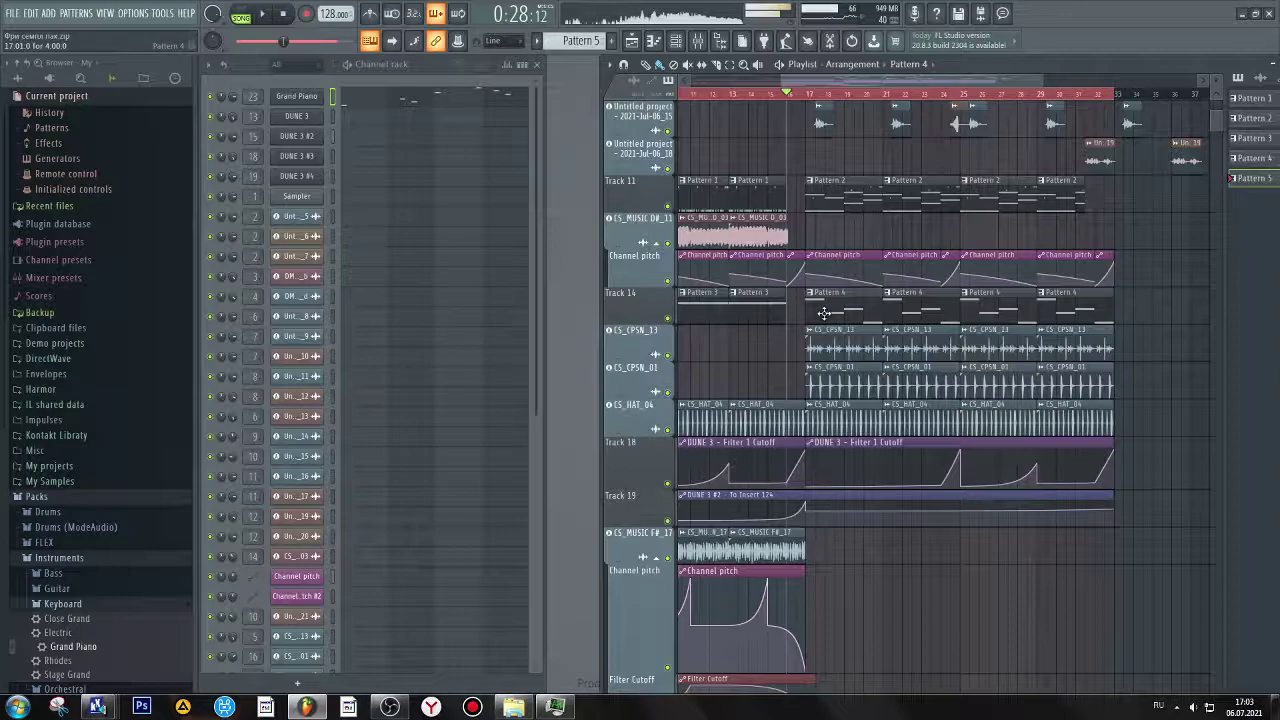
pyautogui.press('space')
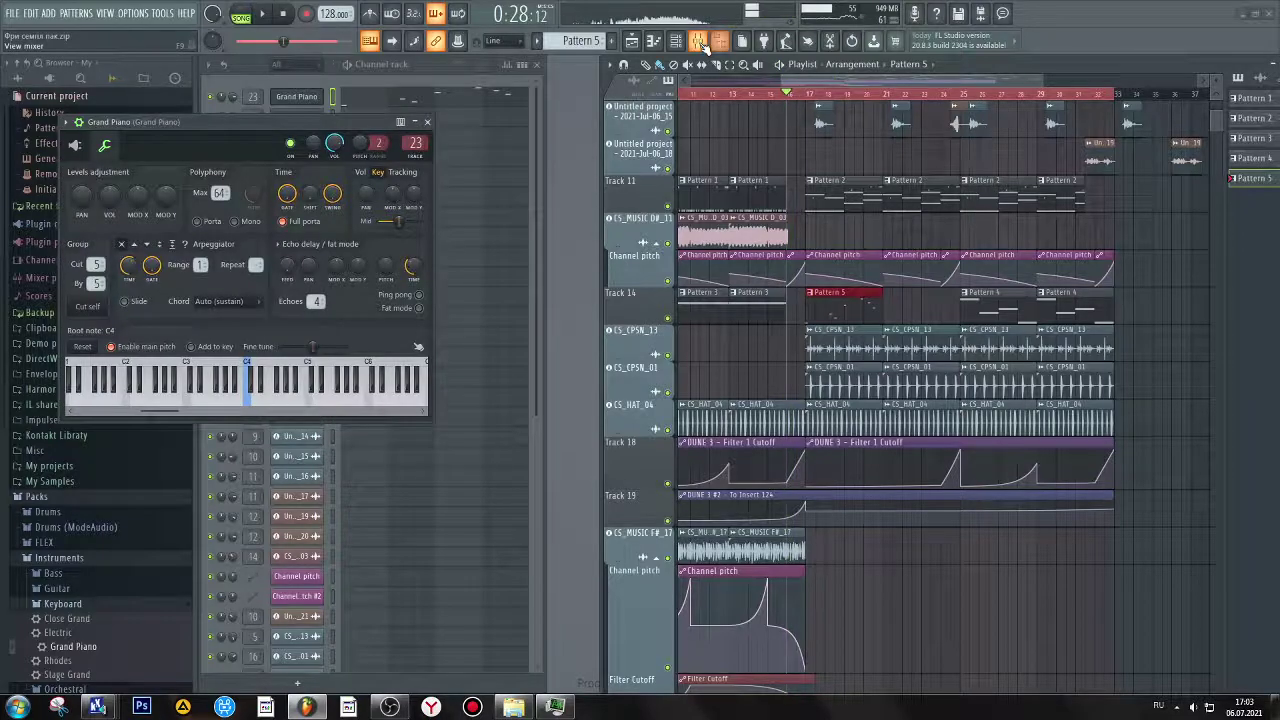
pyautogui.click(701, 42)
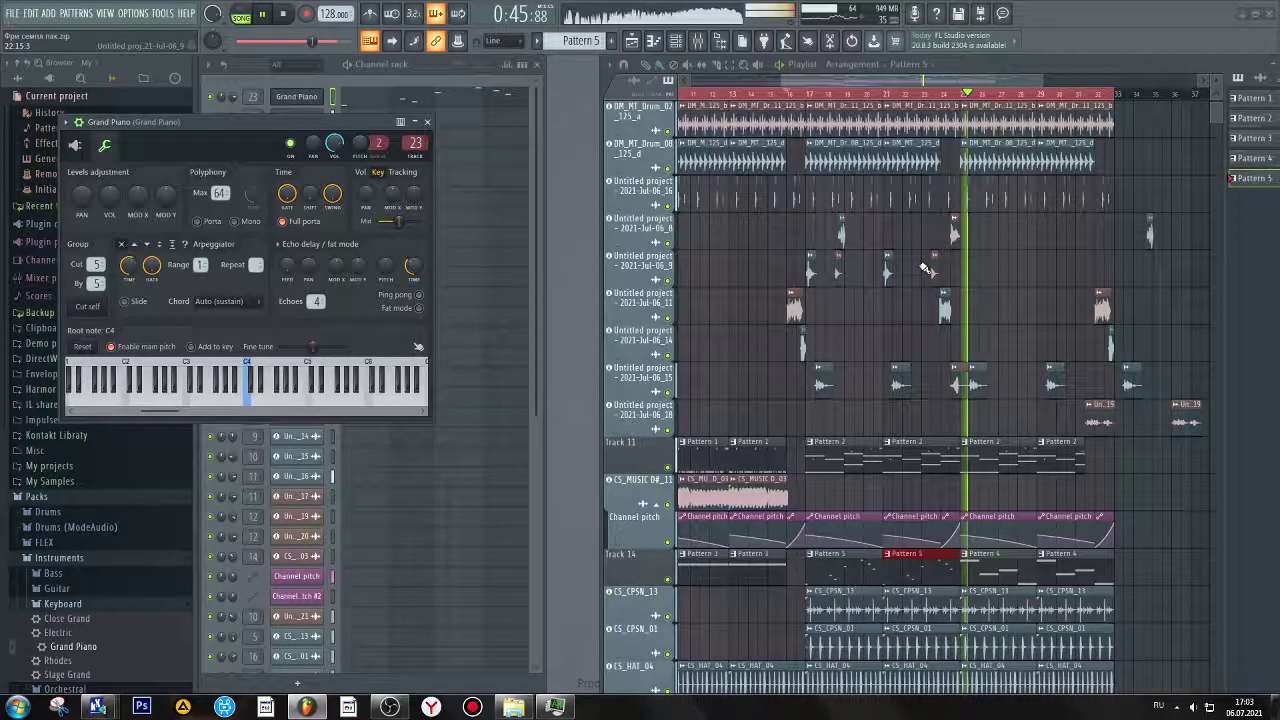
pyautogui.scroll(-4, 928, 268)
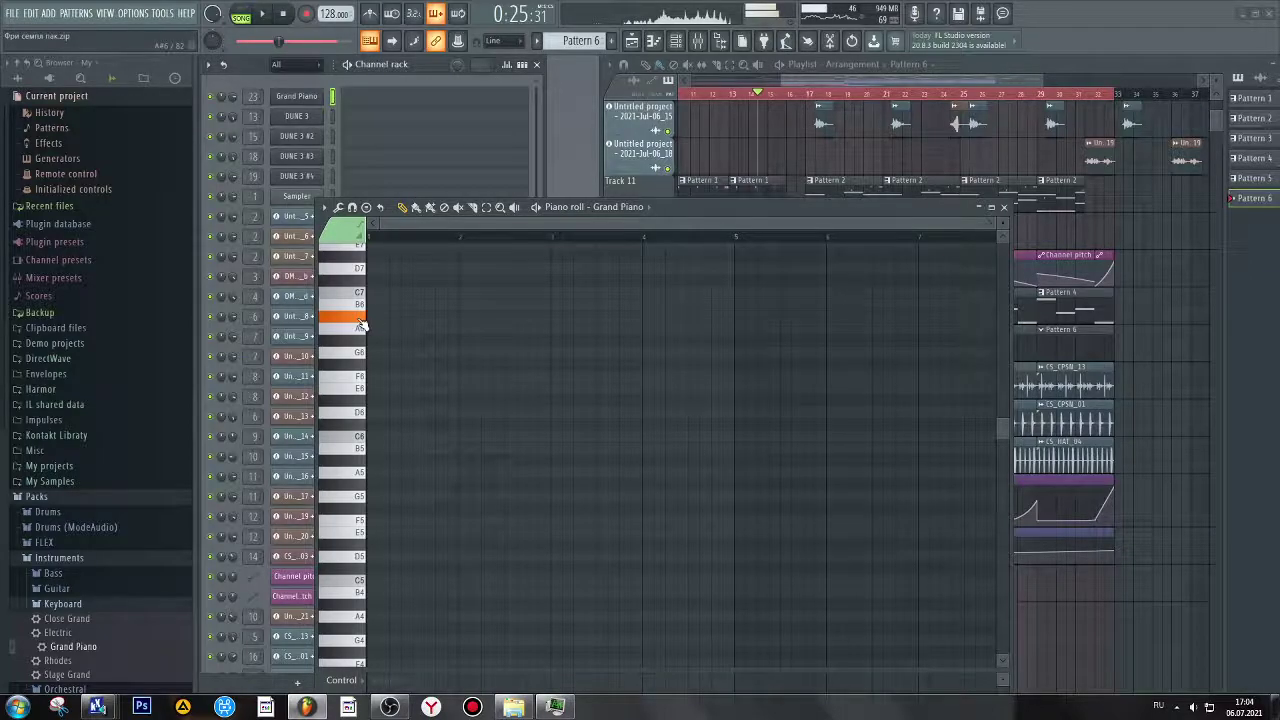
# Step: Write Grand Piano notes G#6 in bar 1, D#6 in bar 3 and C#6 in bar 4 of Pattern 6, then play them in the song
pyautogui.click(418, 316)
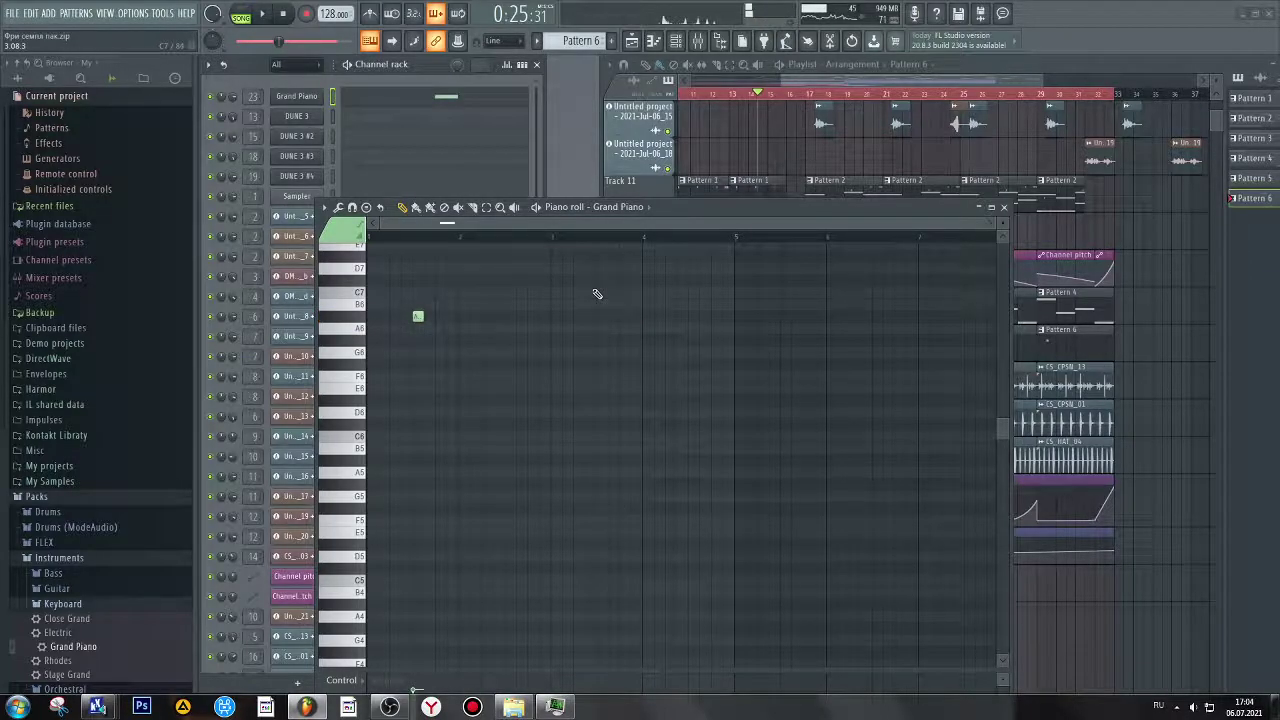
pyautogui.click(599, 281)
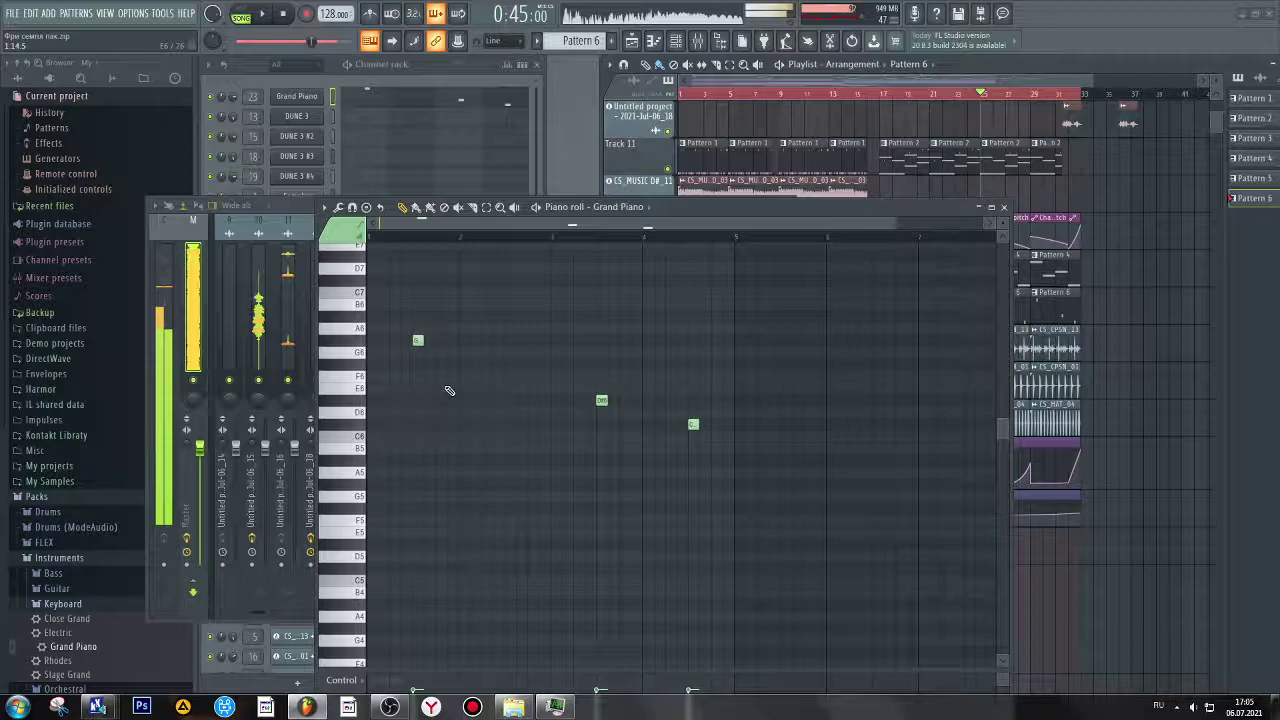
pyautogui.press('space')
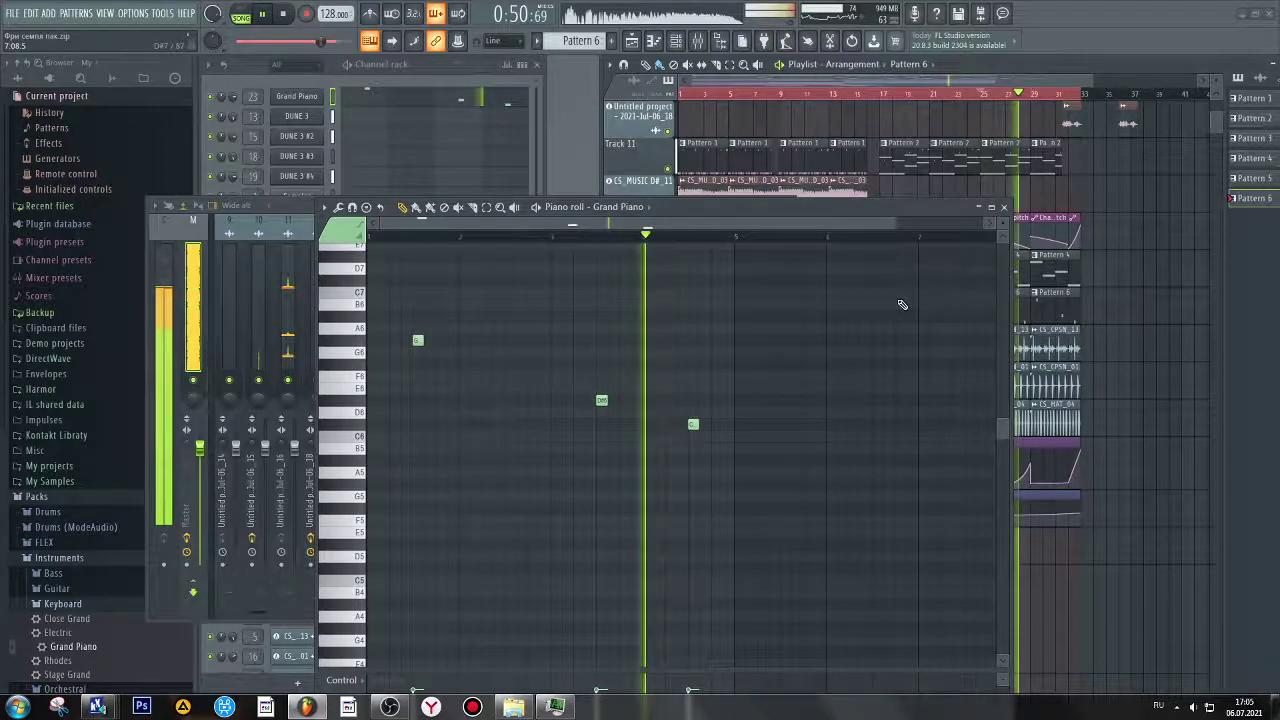
pyautogui.click(1006, 207)
pyautogui.press('space')
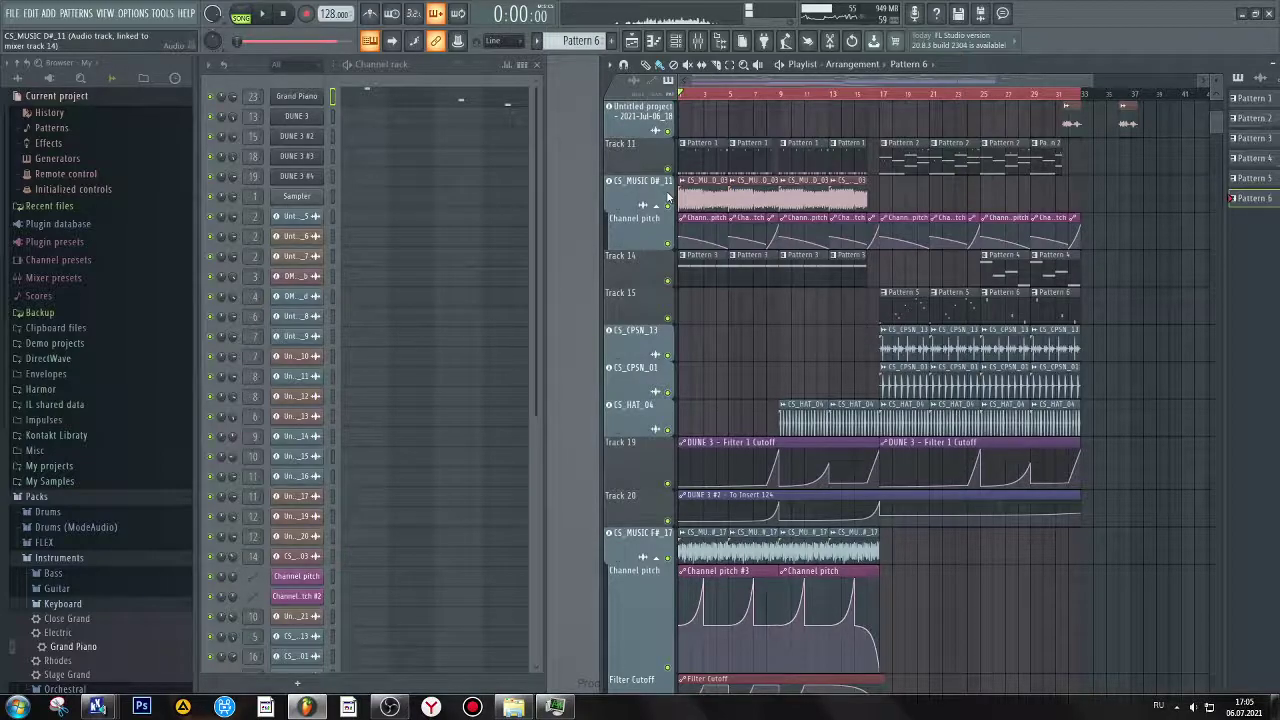
# Step: Solo the intro music tracks, add a rising DUNE 3 #2 Filter 1 Cutoff automation clip on Track 15 and play it back
pyautogui.keyDown('ctrl'); pyautogui.click(667, 205); pyautogui.keyUp('ctrl')
pyautogui.press('space')
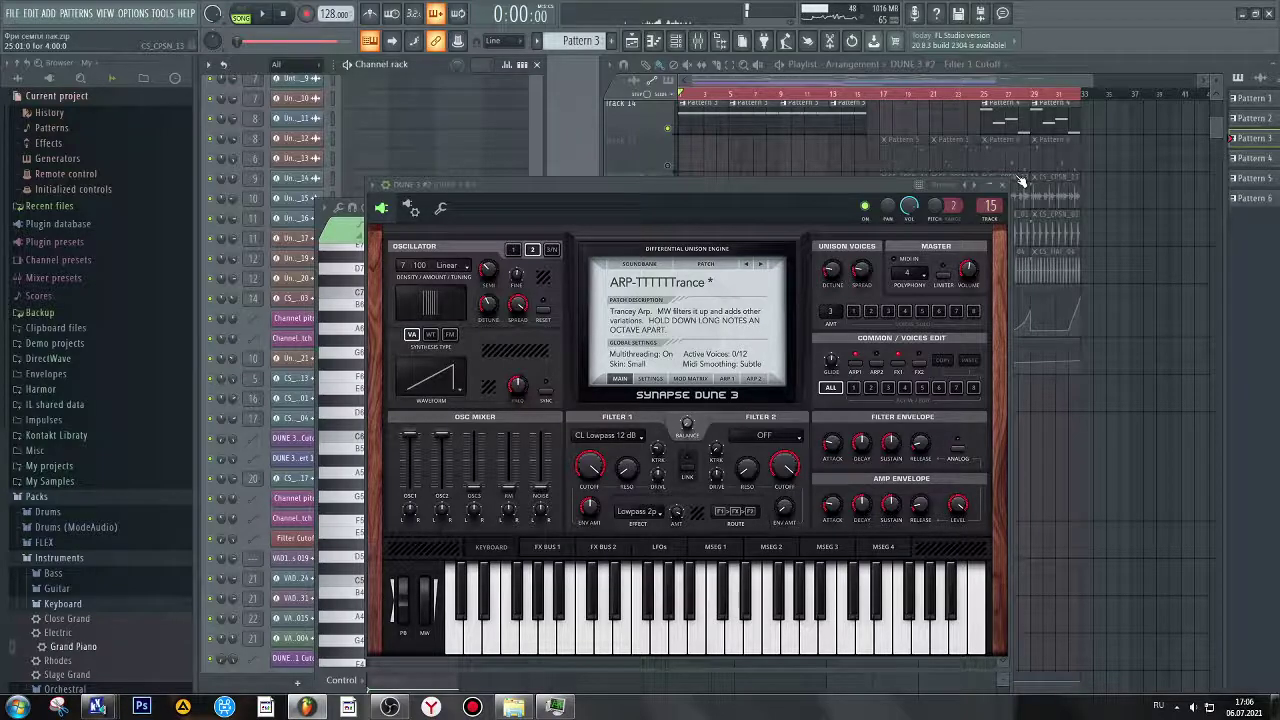
pyautogui.press('space')
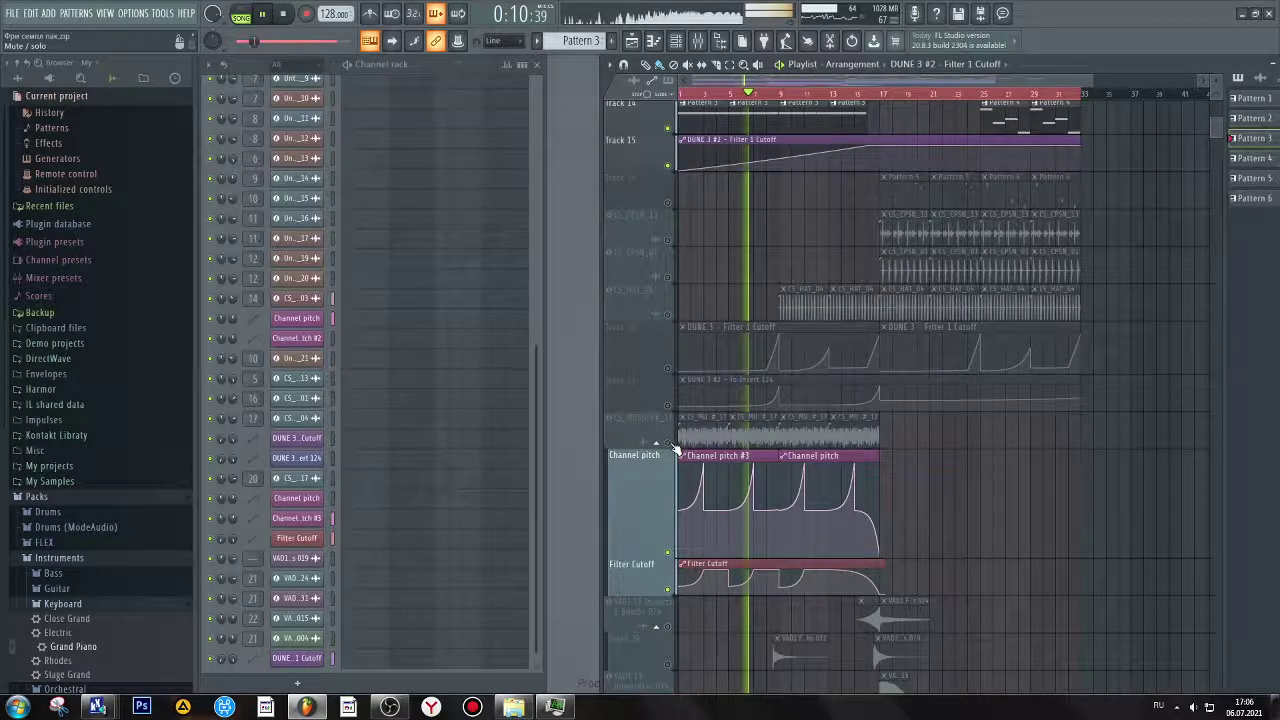
pyautogui.click(670, 444)
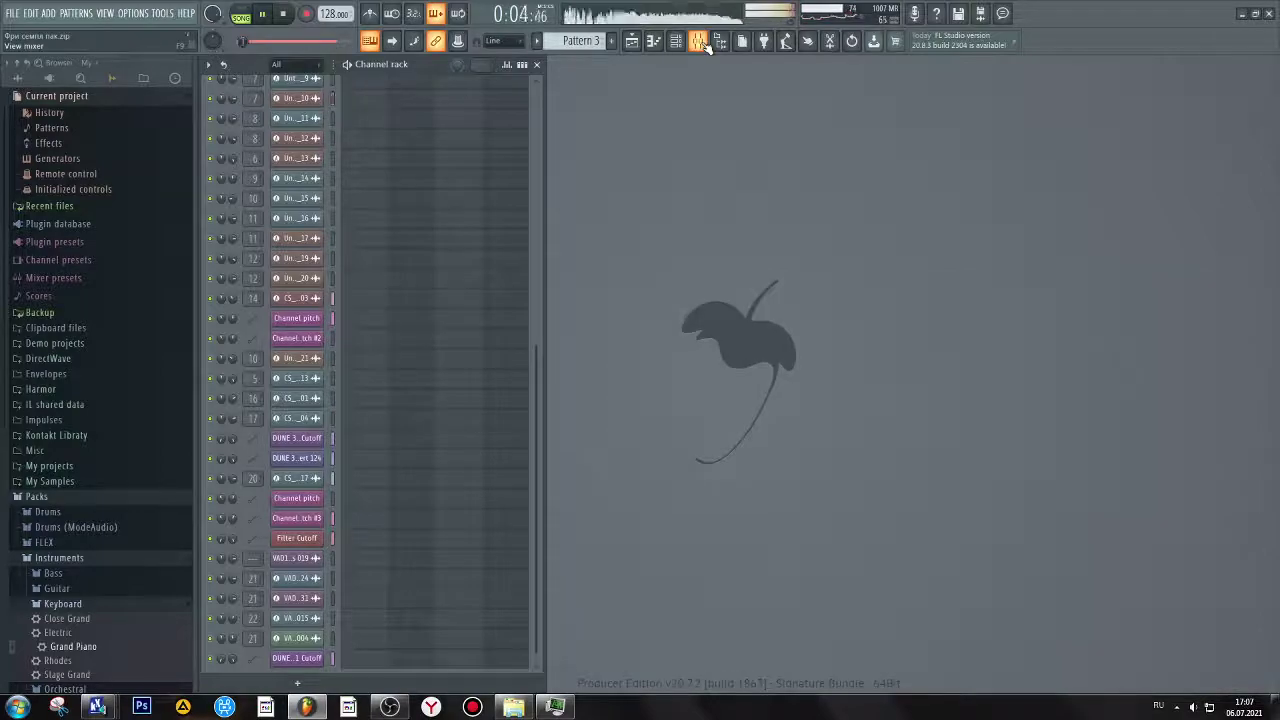
# Step: Close the channel rack and mixer while the song plays from the beginning
pyautogui.click(678, 44)
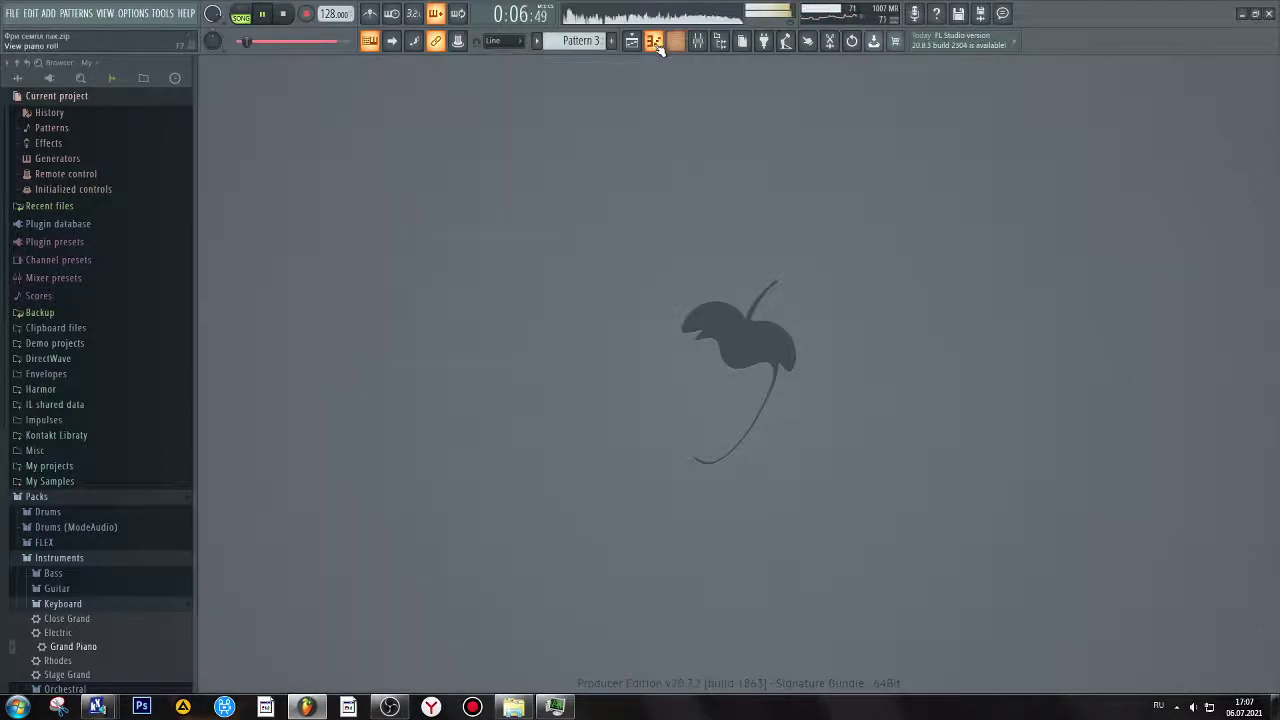